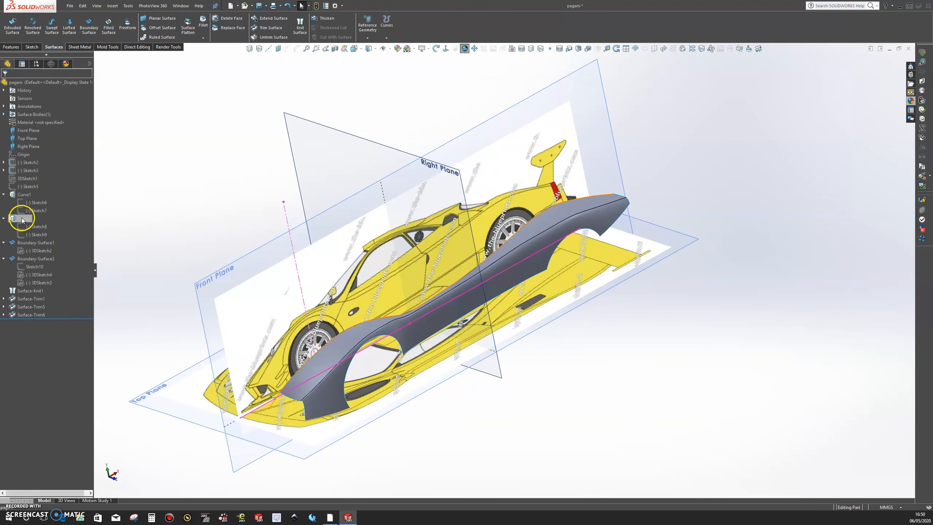
Step: Edit Sketch9 under Curve2 and move the spline's front endpoint back onto the car's nose, at about X -368, Y 30
left_click(40, 235)
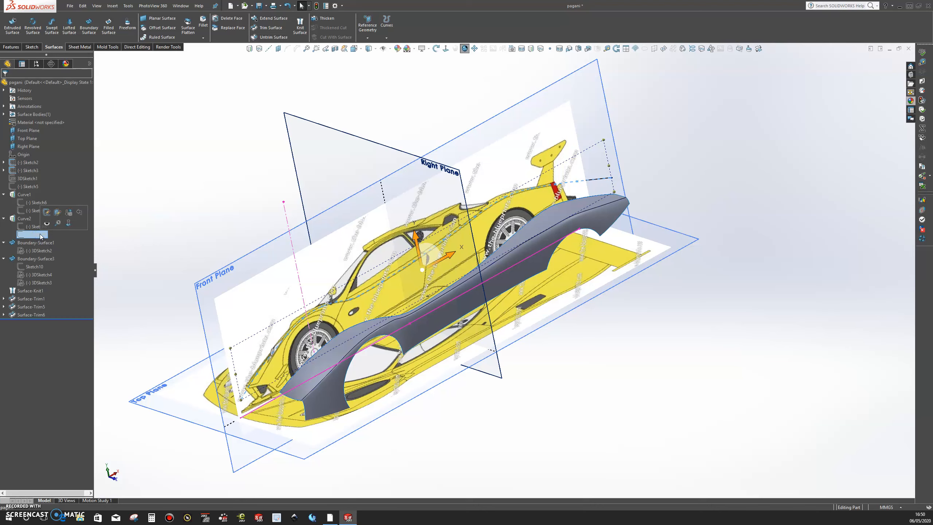
left_click(46, 214)
left_click(443, 48)
scroll(410, 338, "down", 8)
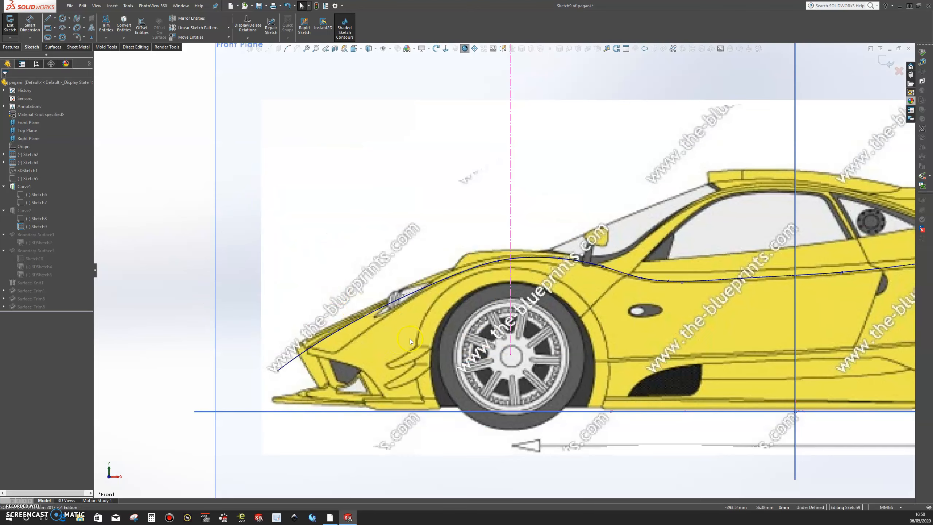
left_click(334, 334)
mouse_move(336, 334)
left_mouse_down()
mouse_move(279, 375)
mouse_move(292, 388)
mouse_move(311, 372)
left_mouse_up()
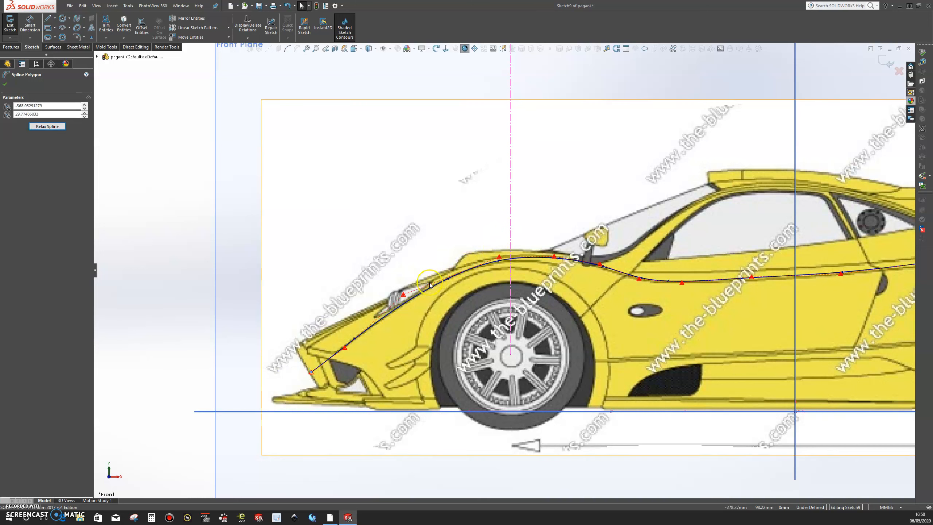
Step: Fine-tune the spline's control points near the headlight, above the front wheel and behind the mirror to follow the fender line
left_click_drag(403, 294, 405, 295)
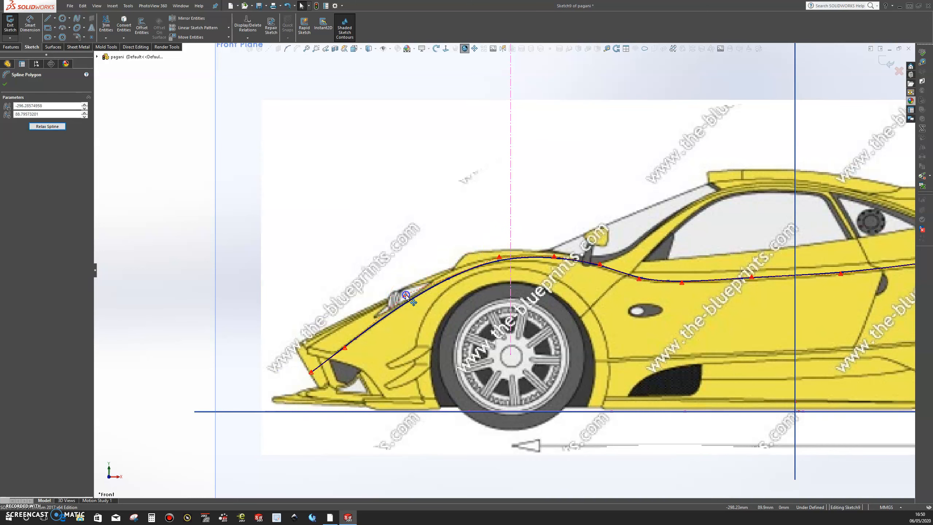
left_click(499, 256)
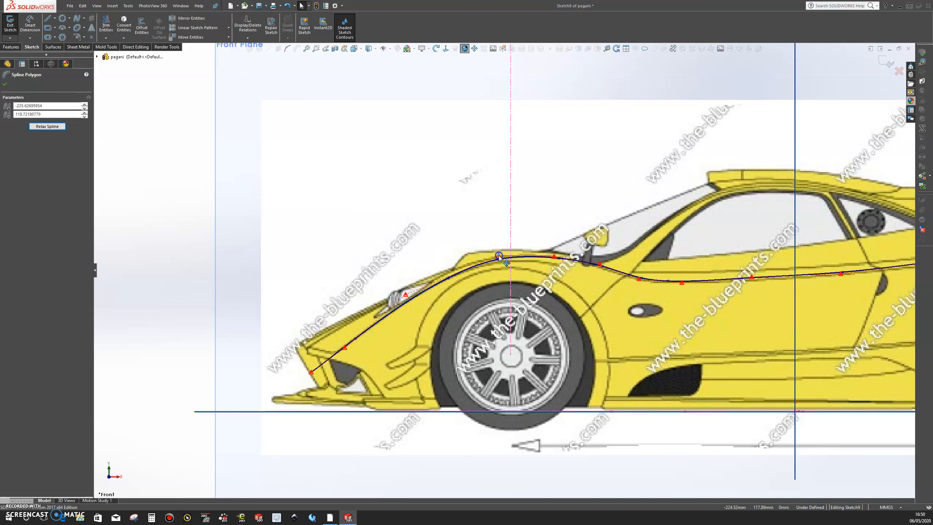
left_click_drag(639, 280, 633, 279)
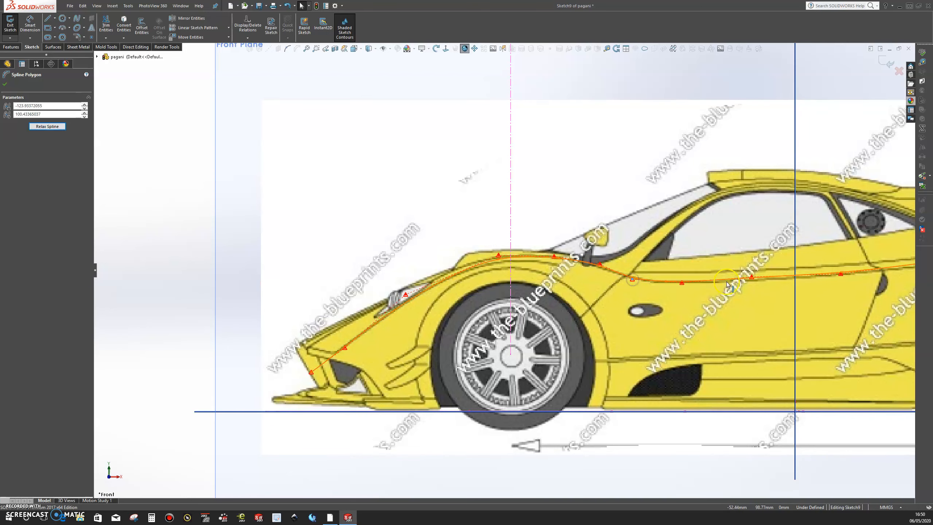
Step: Adjust the spline's two control points along the door, at about X -53, Y 101 and X 34, Y 104, and finish Sketch9
scroll(728, 282, "up", 3)
scroll(724, 281, "down", 3)
left_click(717, 269)
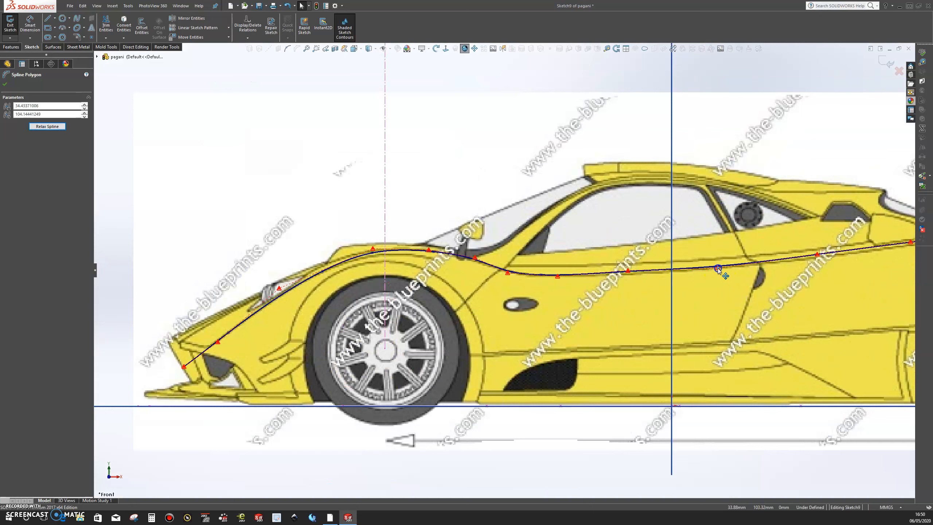
left_click(628, 271)
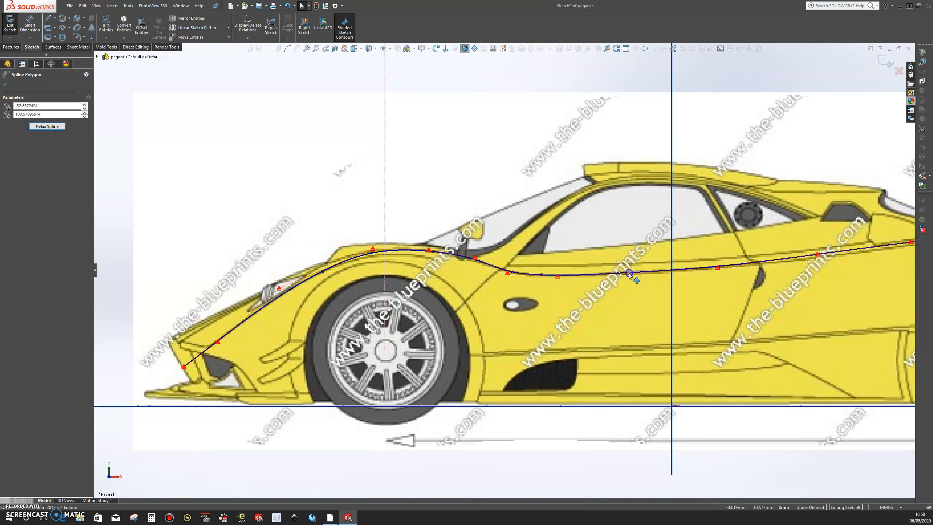
left_click(711, 269)
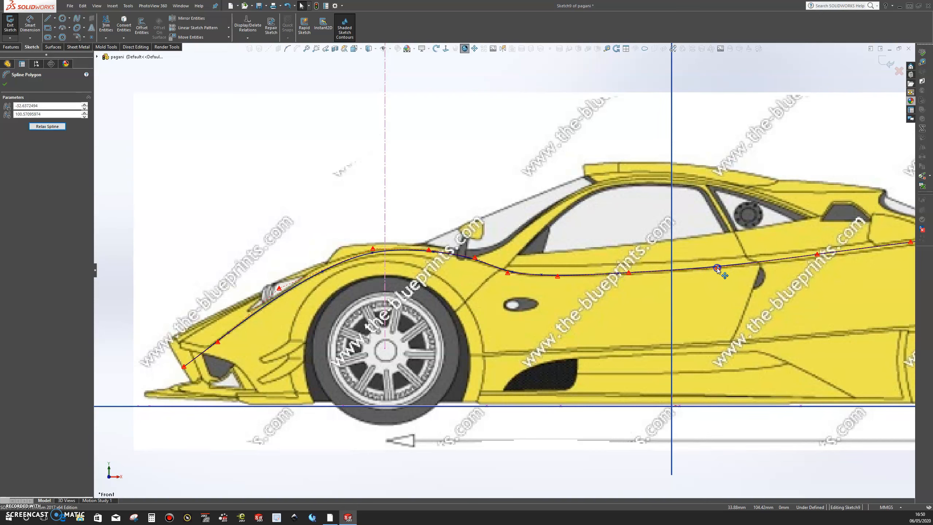
scroll(771, 273, "up", 4)
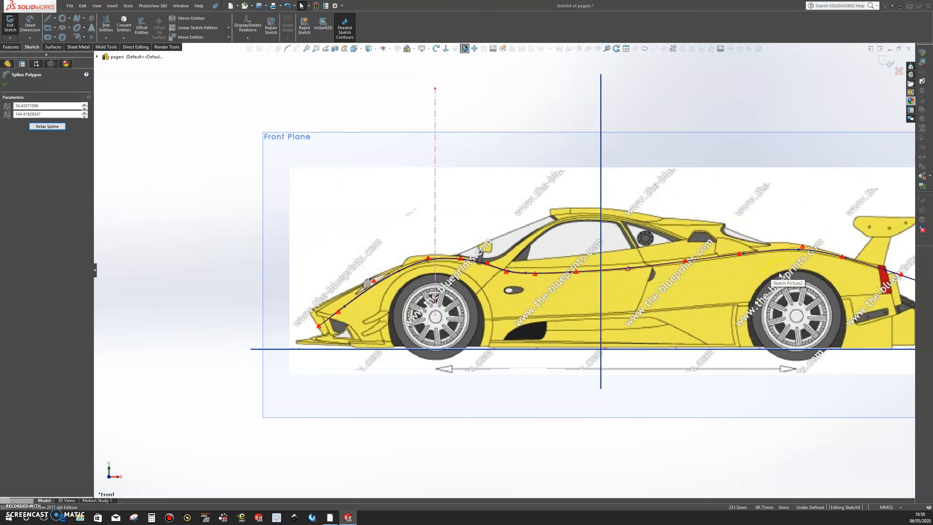
left_click(883, 63)
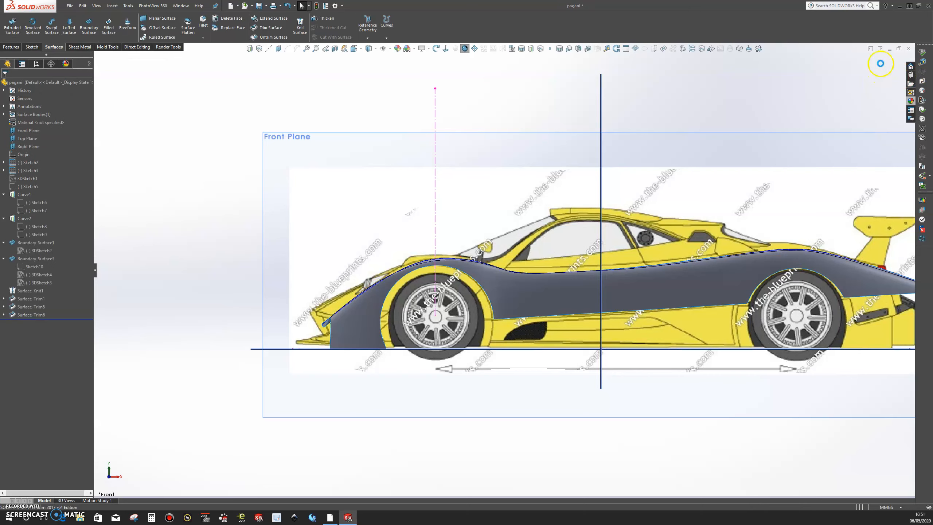
Step: Open 3DSketch2, the profile sketch of the upper fender's Boundary-Surface1, for editing
middle_click_drag(409, 273, 488, 312)
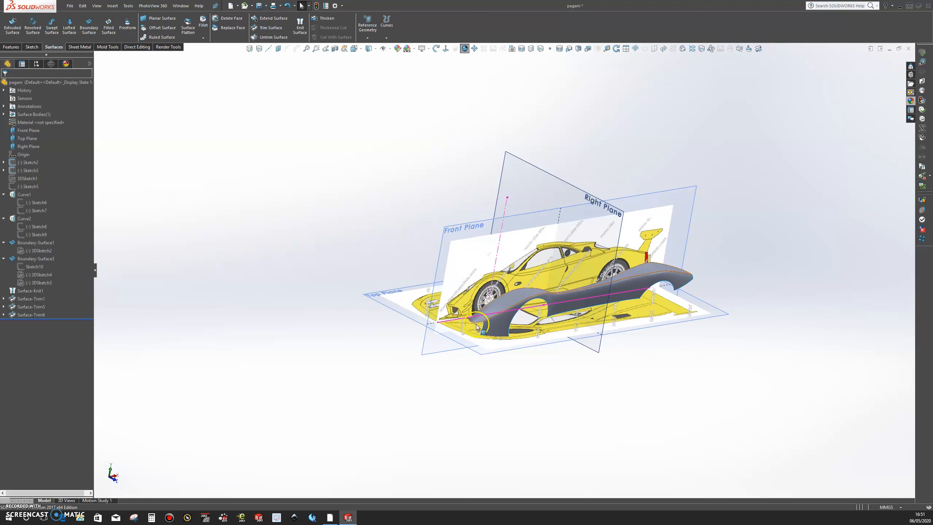
left_click(496, 307)
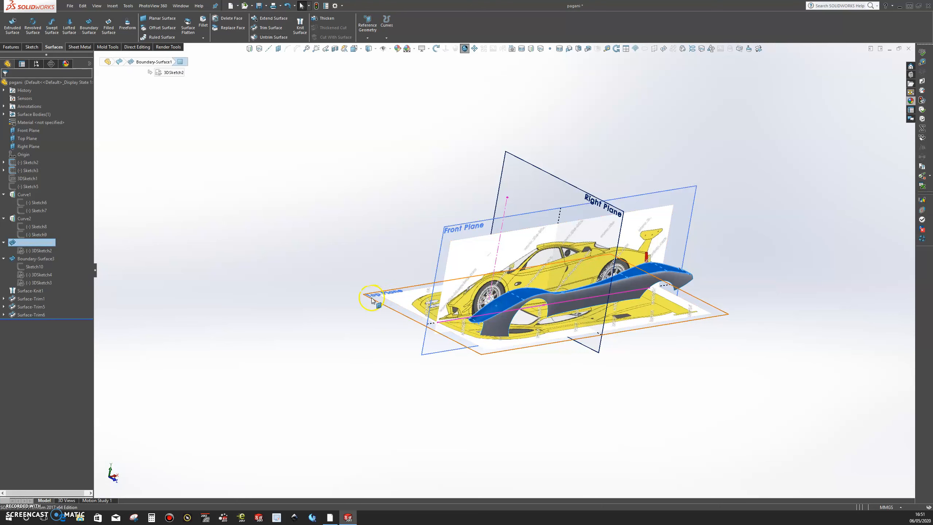
left_click(613, 382)
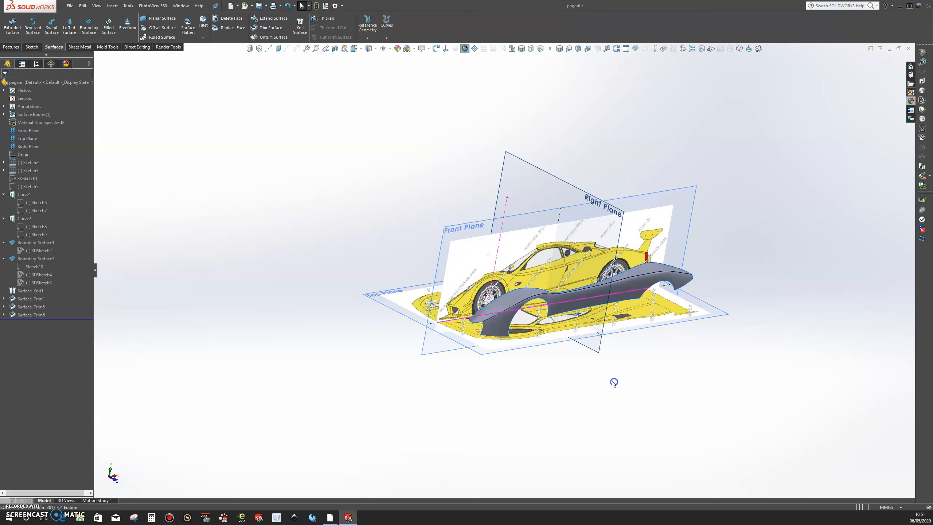
scroll(498, 325, "down", 5)
left_click(487, 244)
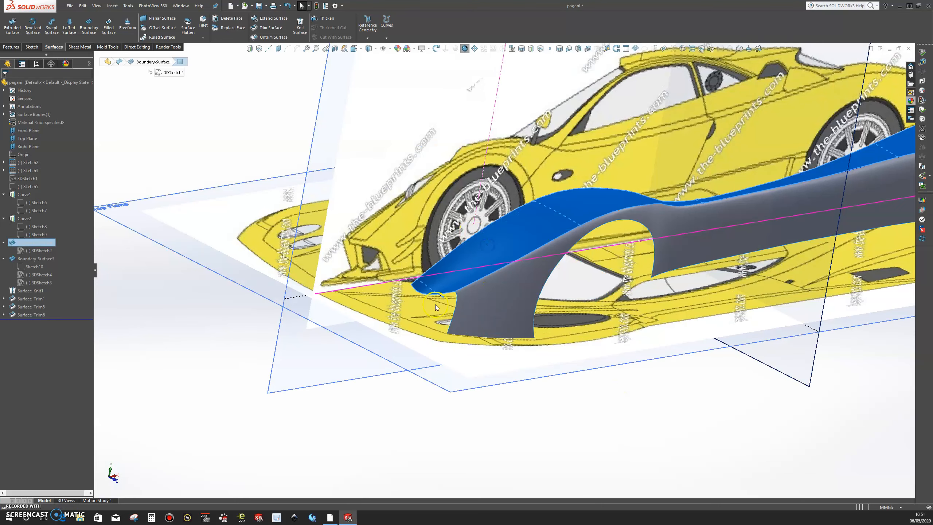
left_click(433, 291)
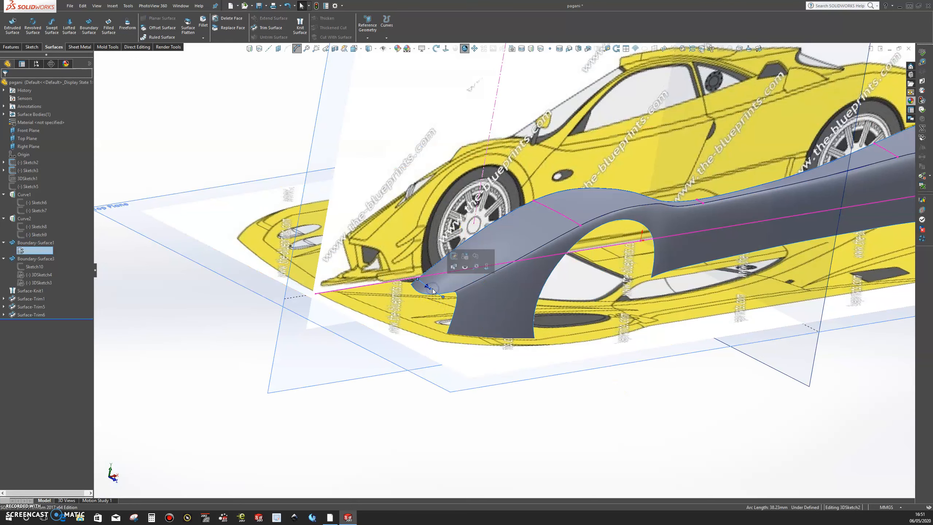
left_click(453, 256)
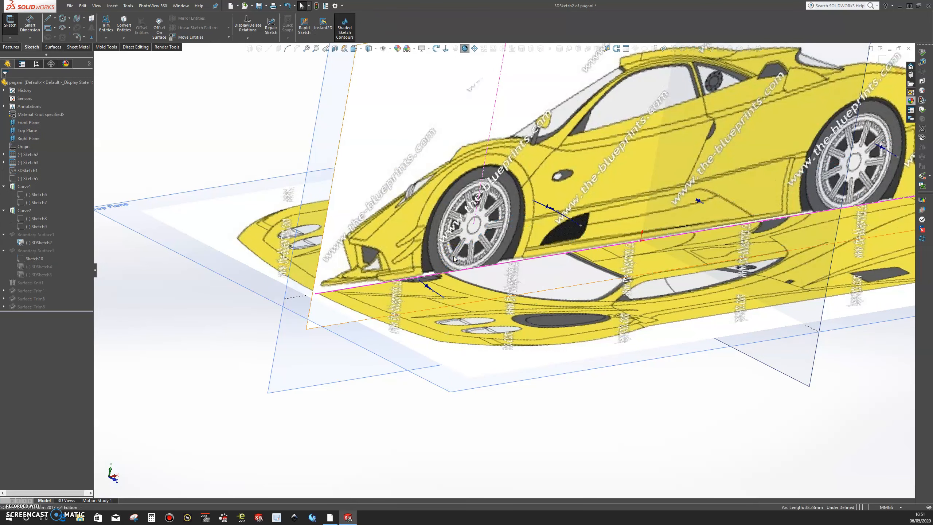
Step: Move the front profile spline's middle control point up so the curve arches upward, and finish the 3D sketch
mouse_move(515, 295)
middle_mouse_down()
mouse_move(558, 290)
mouse_move(578, 253)
mouse_move(479, 295)
mouse_move(497, 260)
mouse_move(506, 308)
mouse_move(487, 304)
mouse_move(501, 283)
mouse_move(506, 230)
middle_mouse_up()
scroll(473, 131, "down", 8)
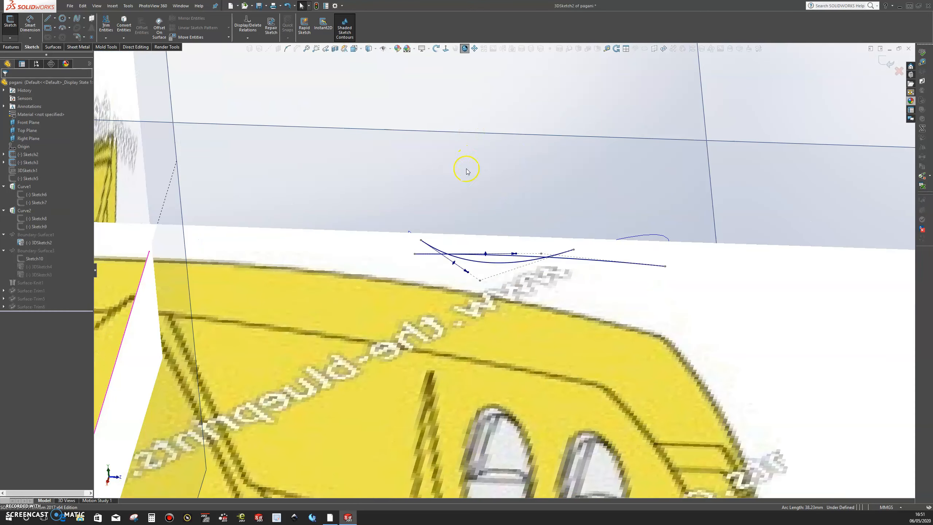
left_click_drag(480, 283, 486, 236)
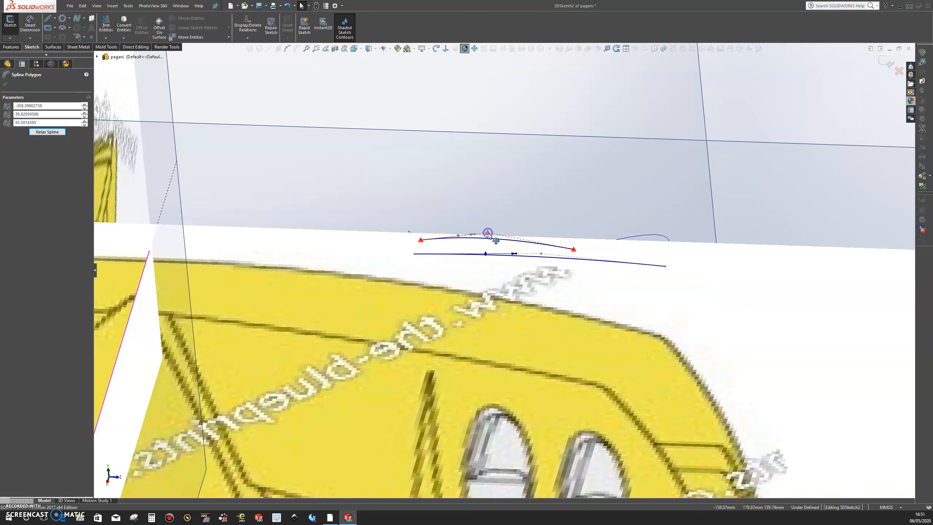
scroll(527, 275, "up", 2)
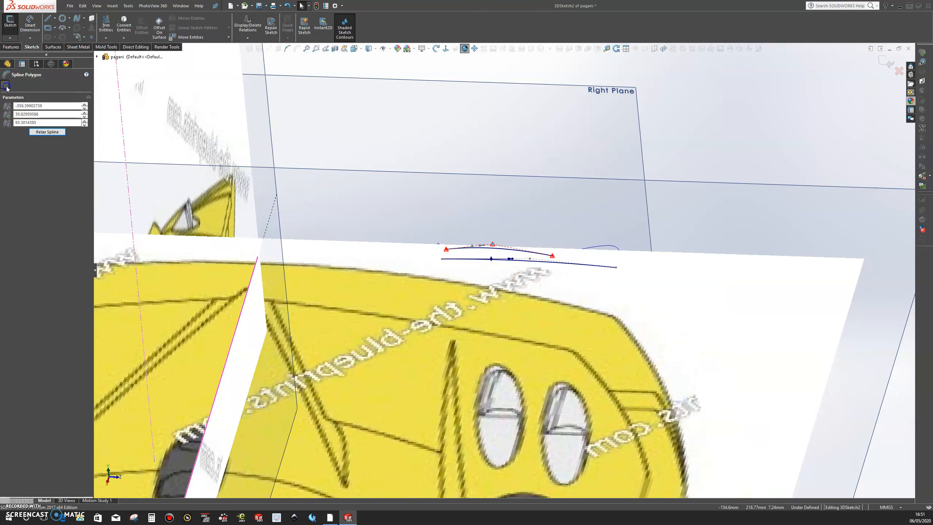
left_click(572, 74)
left_click(875, 63)
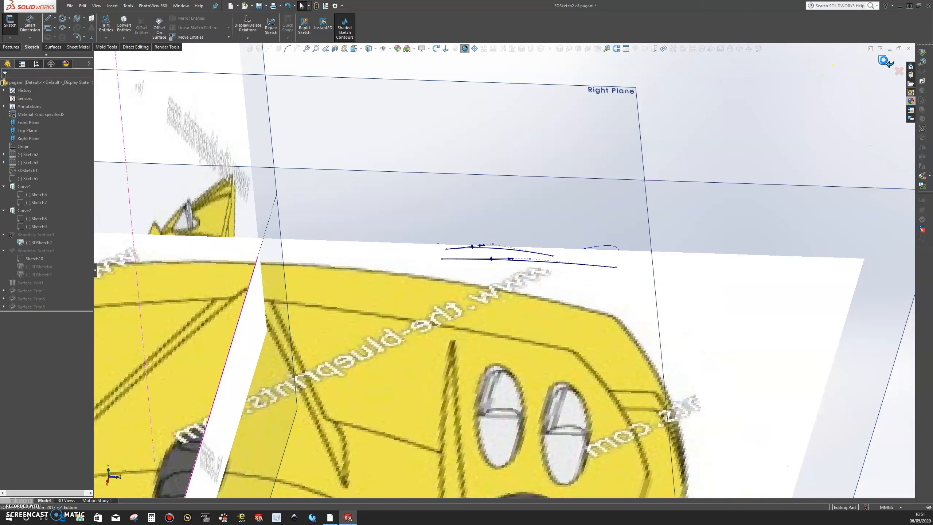
Step: Inspect the rebuilt upper fender surface from several angles with zebra stripes, and turn the stripes off
mouse_move(790, 96)
middle_mouse_down()
mouse_move(681, 125)
mouse_move(606, 175)
mouse_move(564, 230)
middle_mouse_up()
scroll(564, 230, "up", 5)
middle_click_drag(521, 276, 457, 355)
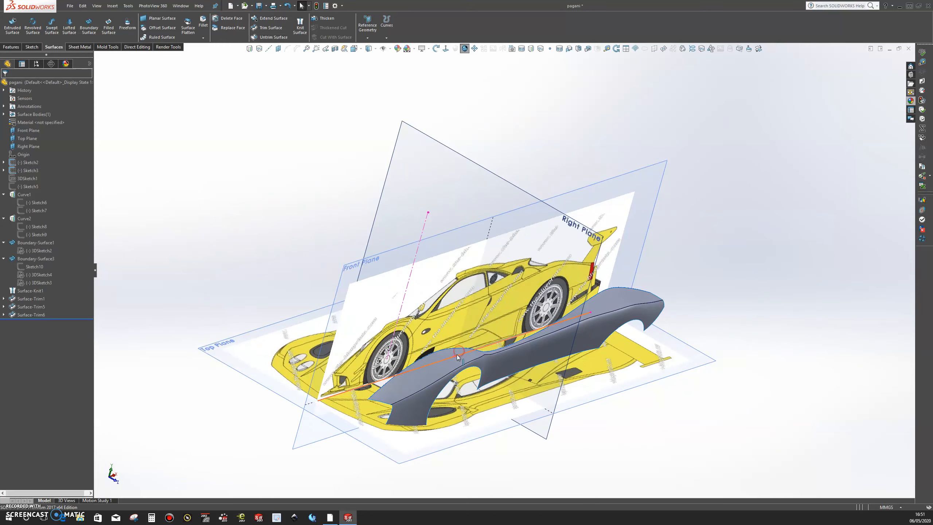
scroll(456, 354, "down", 5)
middle_click_drag(509, 373, 429, 309)
scroll(429, 308, "up", 3)
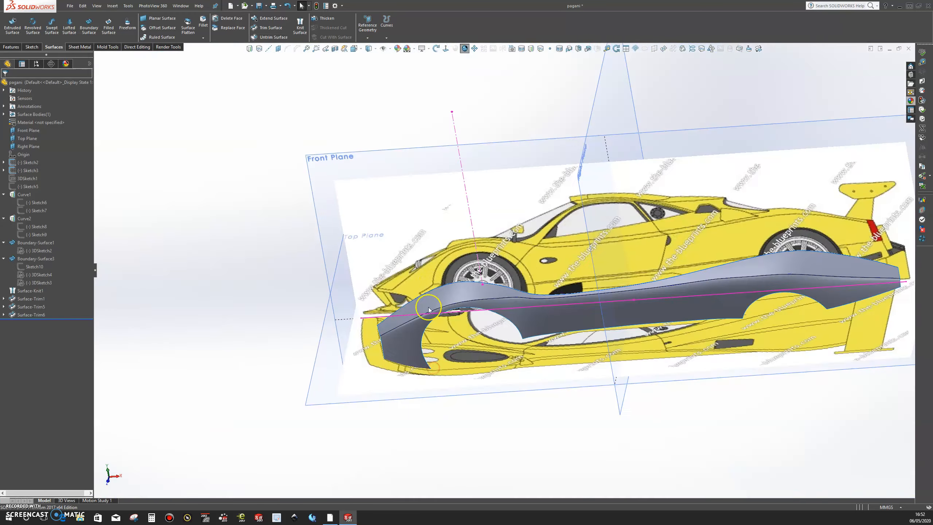
right_click(472, 292)
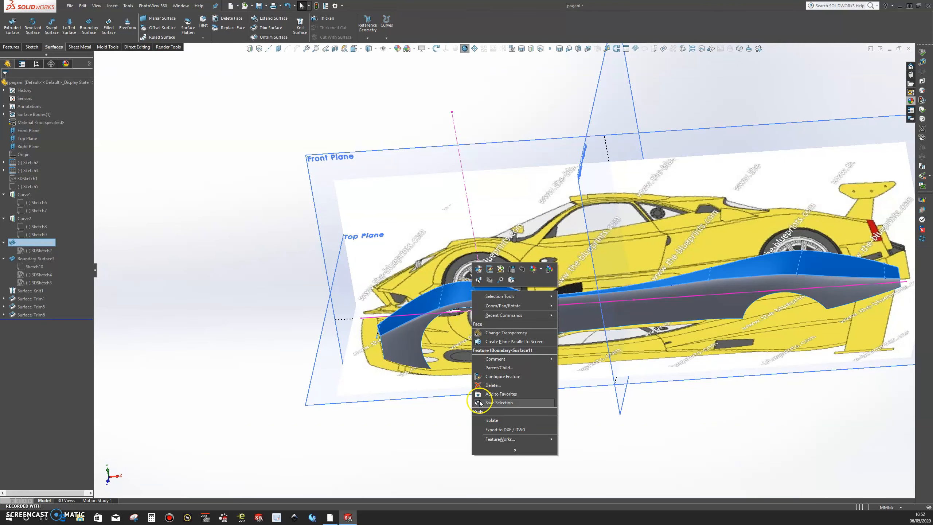
left_click(514, 450)
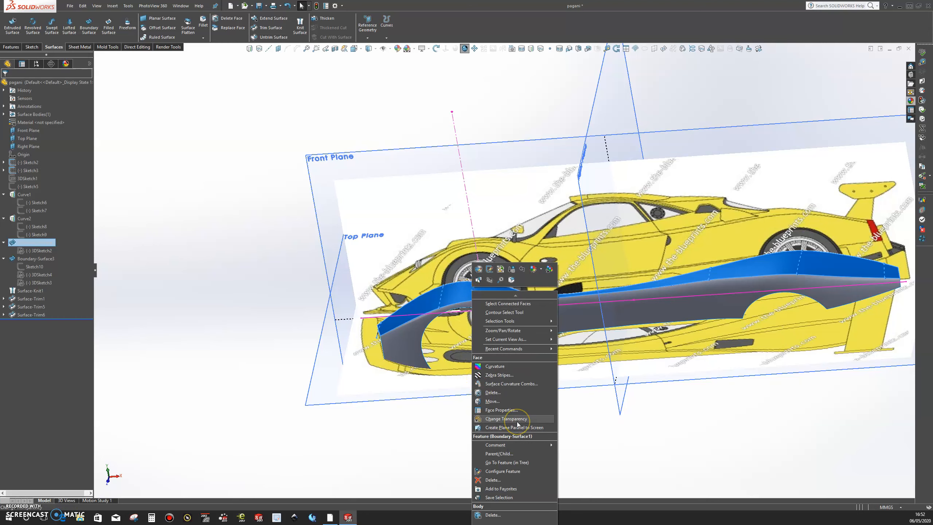
left_click(498, 375)
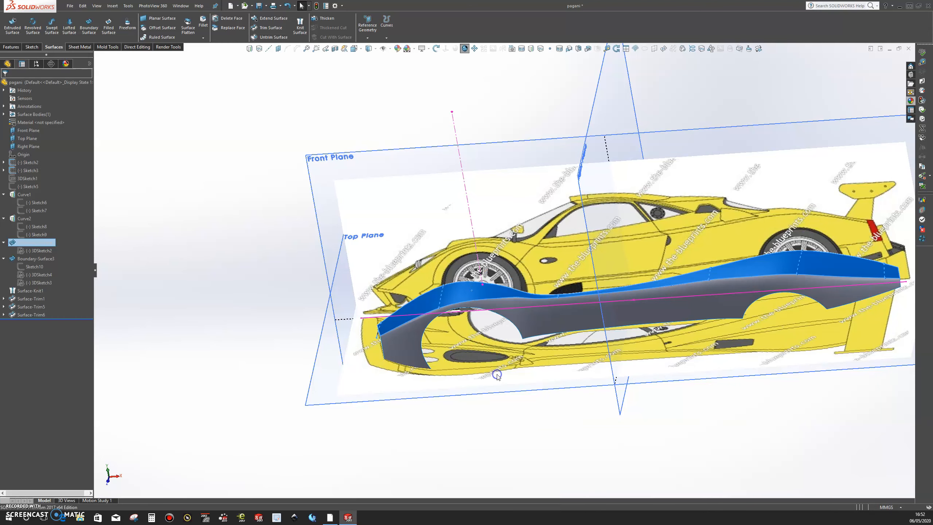
middle_click_drag(578, 345, 664, 367)
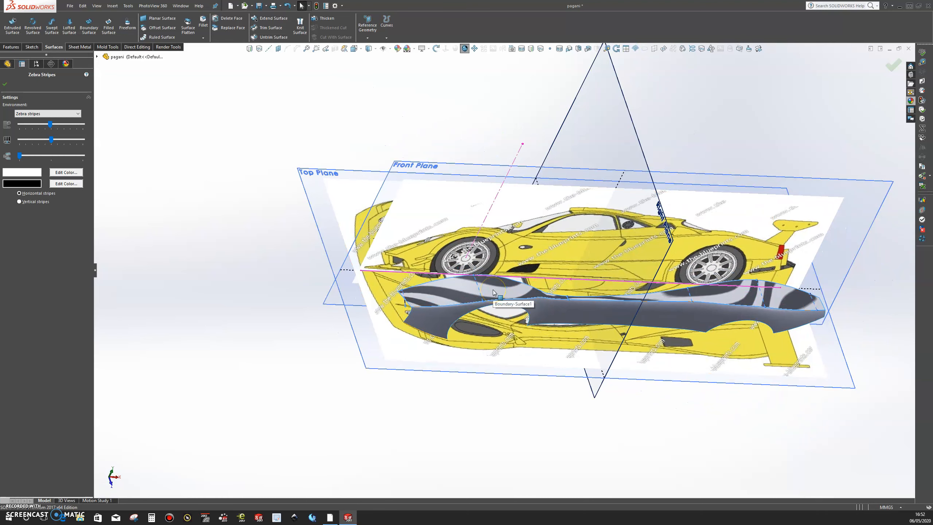
right_click(493, 292)
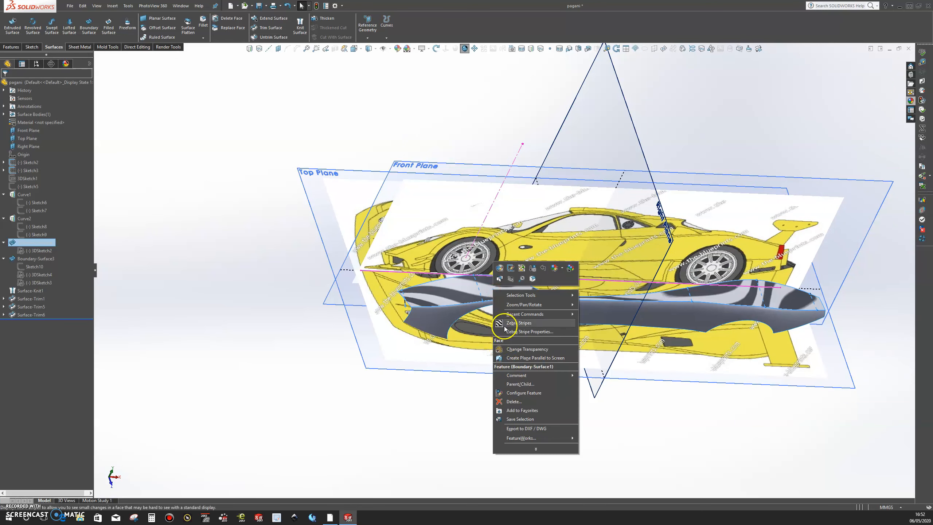
left_click(507, 349)
Step: Display curvature on the upper fender surface and examine the colour transitions along its full length
right_click(492, 283)
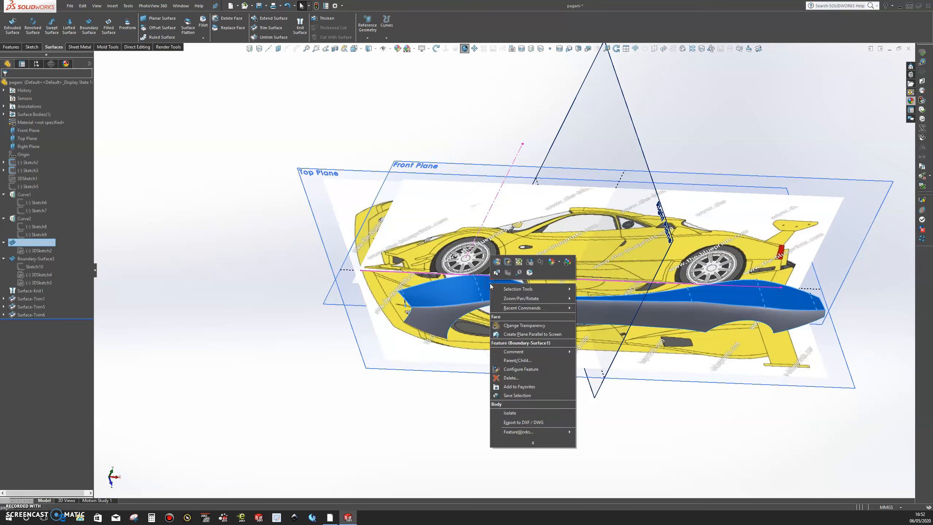
left_click(533, 442)
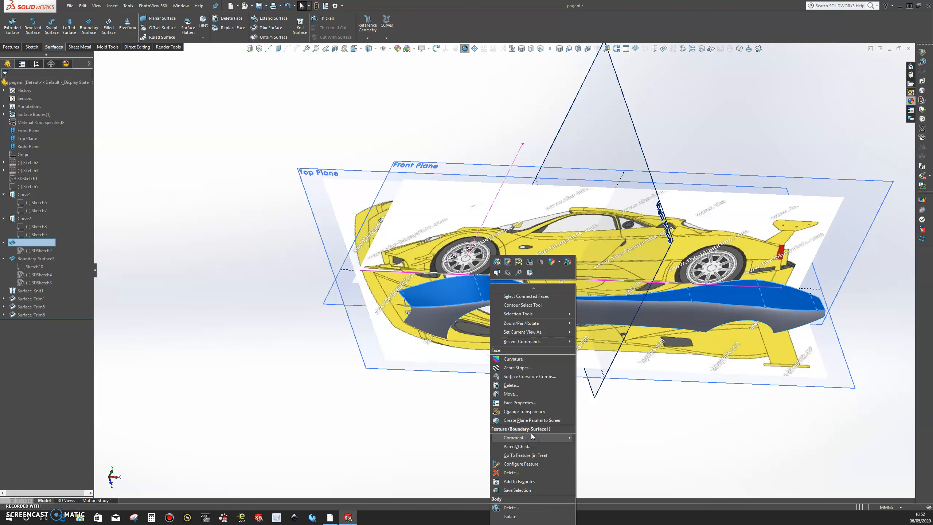
left_click(496, 359)
middle_click_drag(496, 355, 426, 316)
scroll(537, 358, "down", 4)
middle_click_drag(537, 358, 597, 429)
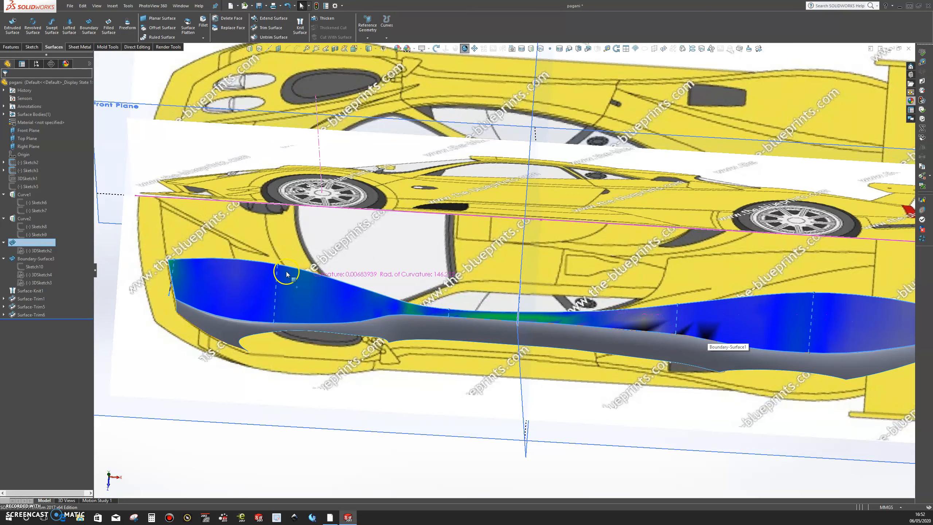
middle_click_drag(506, 410, 470, 387)
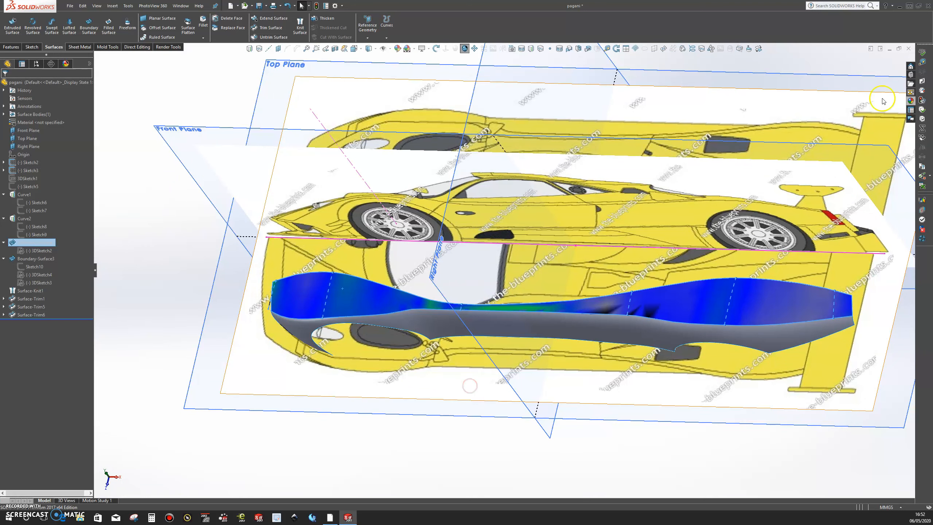
Step: Turn off the curvature display on the upper fender surface
left_click(827, 118)
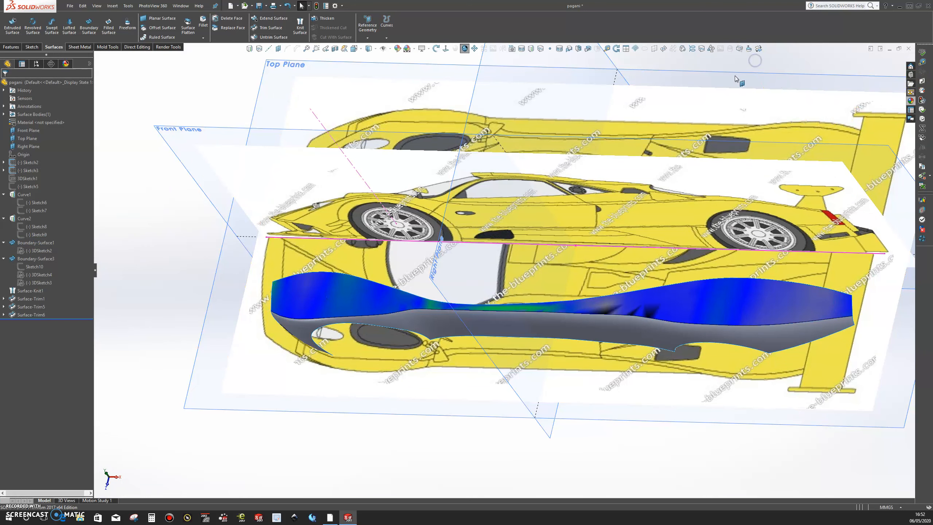
right_click(664, 301)
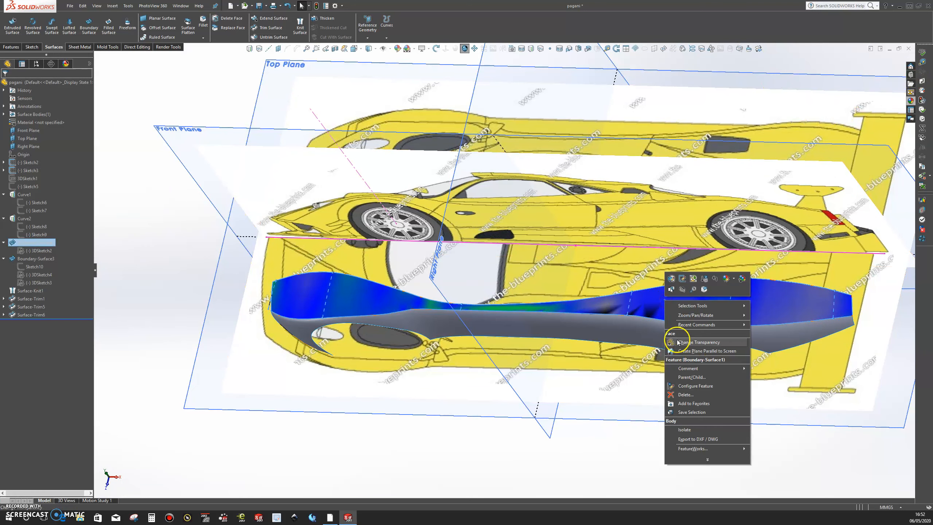
left_click(690, 458)
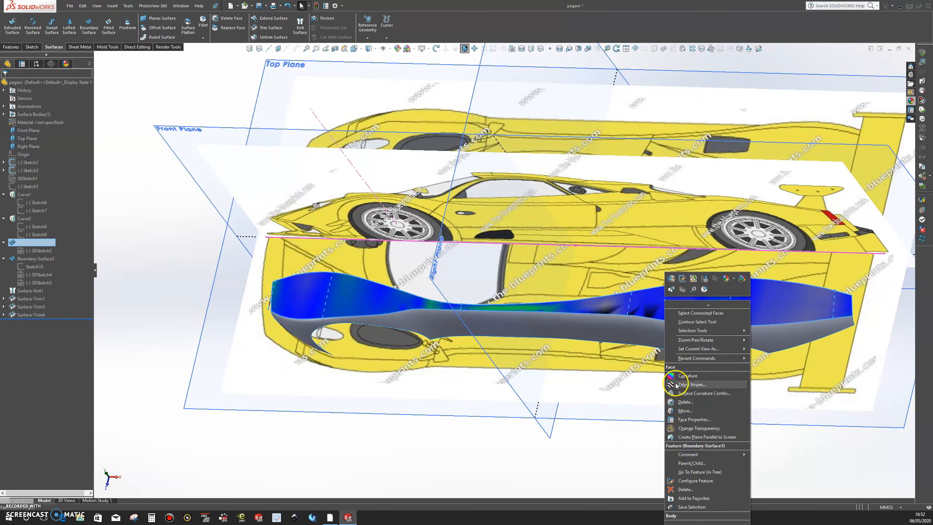
left_click(674, 376)
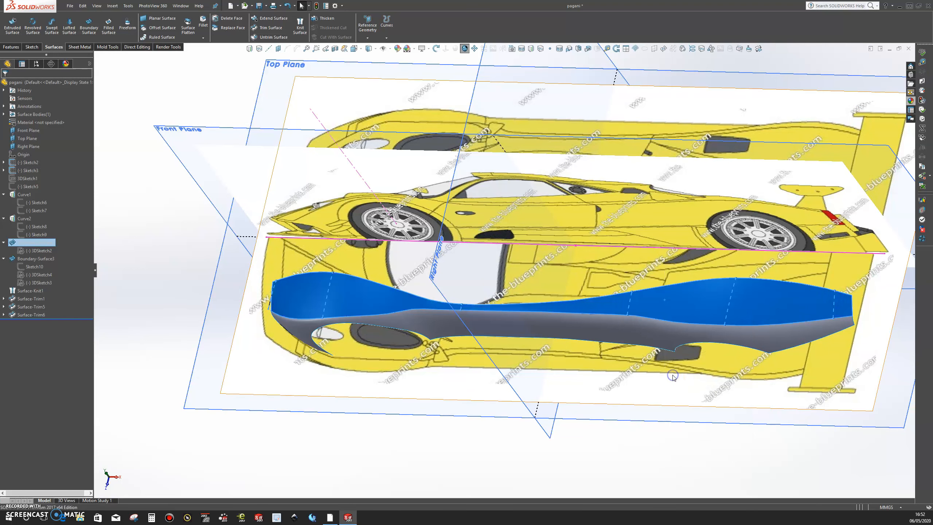
middle_click_drag(386, 440, 562, 305)
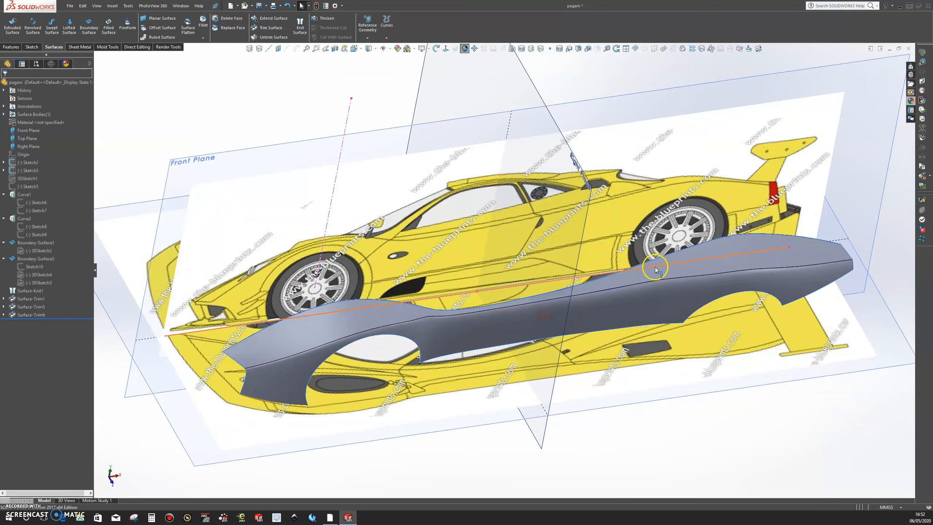
left_click(667, 269)
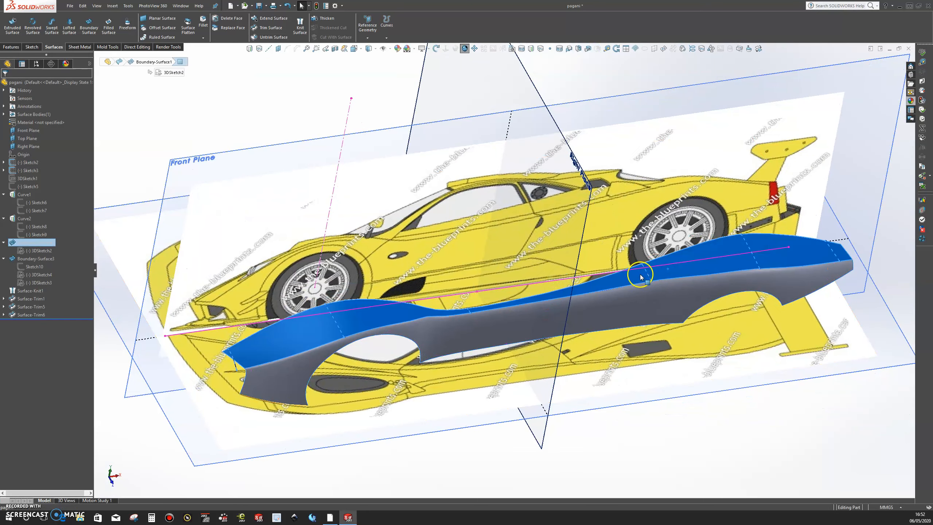
right_click(676, 269)
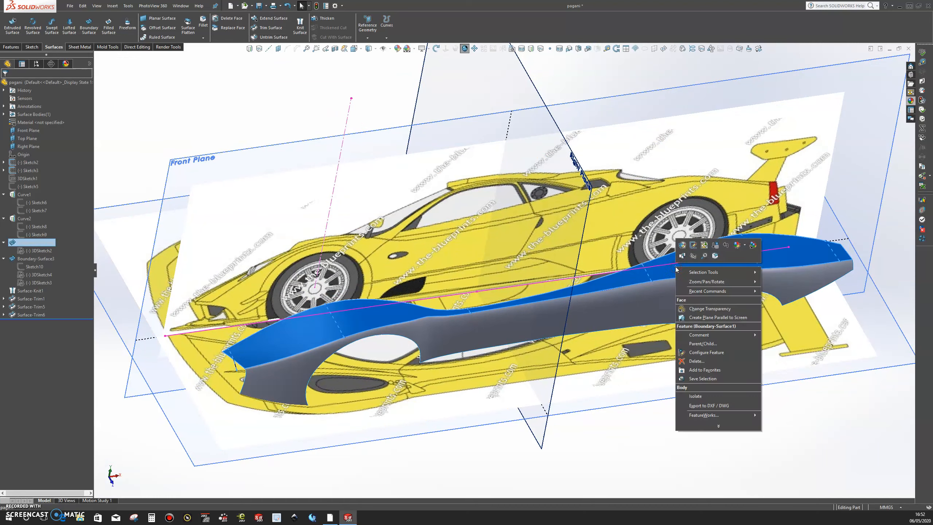
left_click(682, 256)
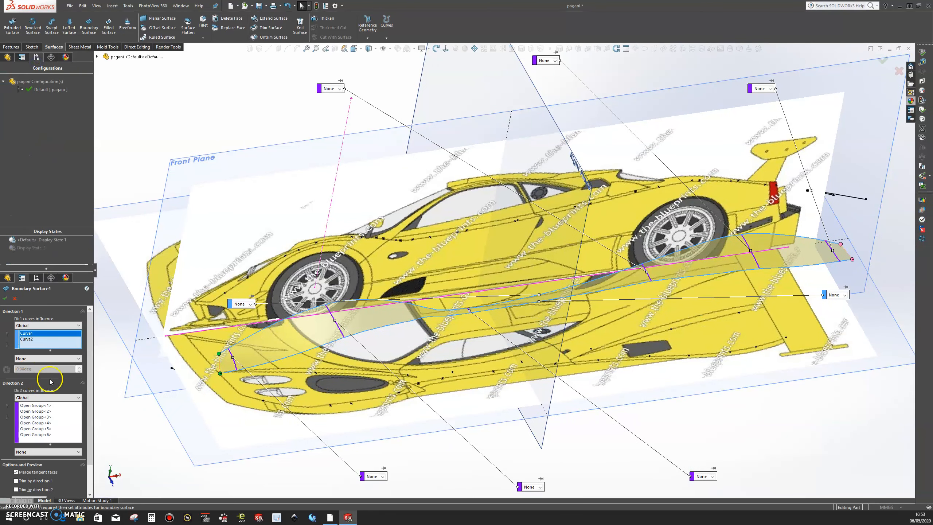
left_click(899, 72)
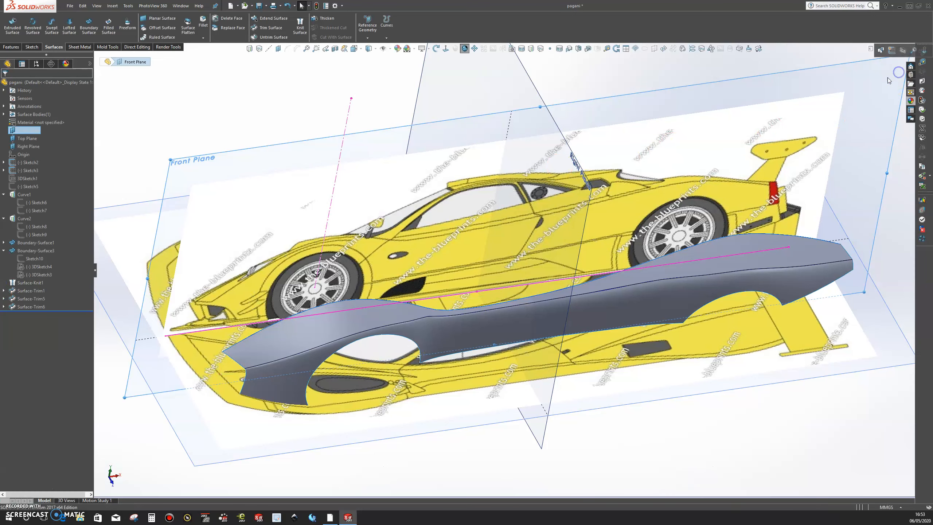
Step: Activate Display State-2 to show the fender surfaces without the blueprint images
left_click(37, 65)
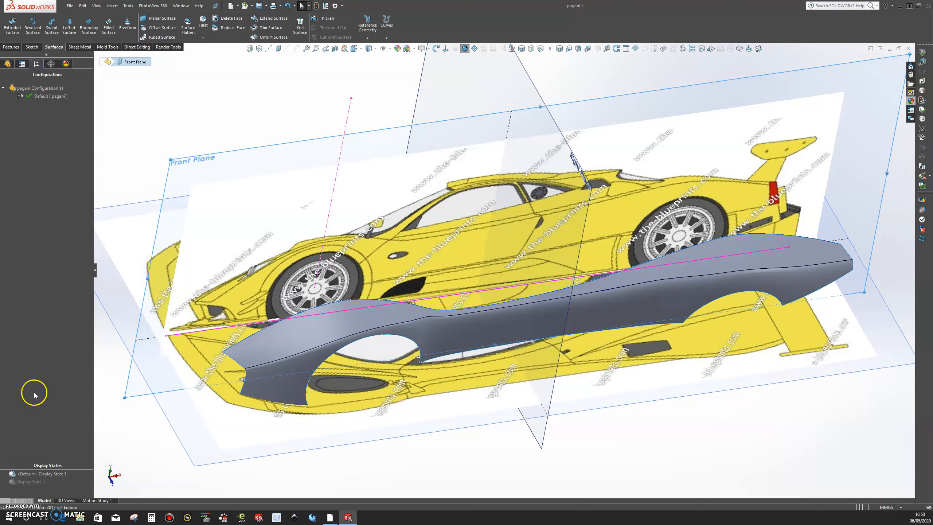
double_click(35, 481)
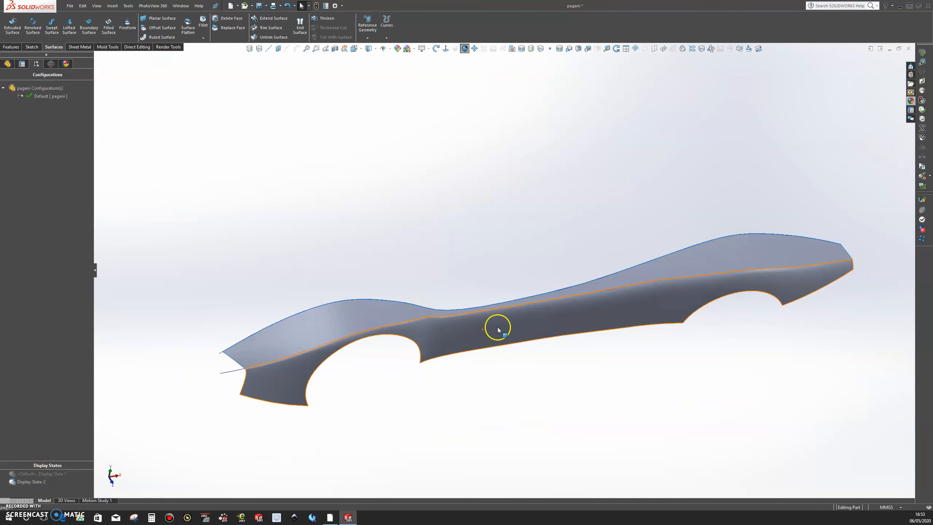
Step: Open the definition of Boundary-Surface1, review its Direction 1 and Direction 2 curves along the narrow middle section, and cancel the edit
left_click(617, 284)
right_click(658, 266)
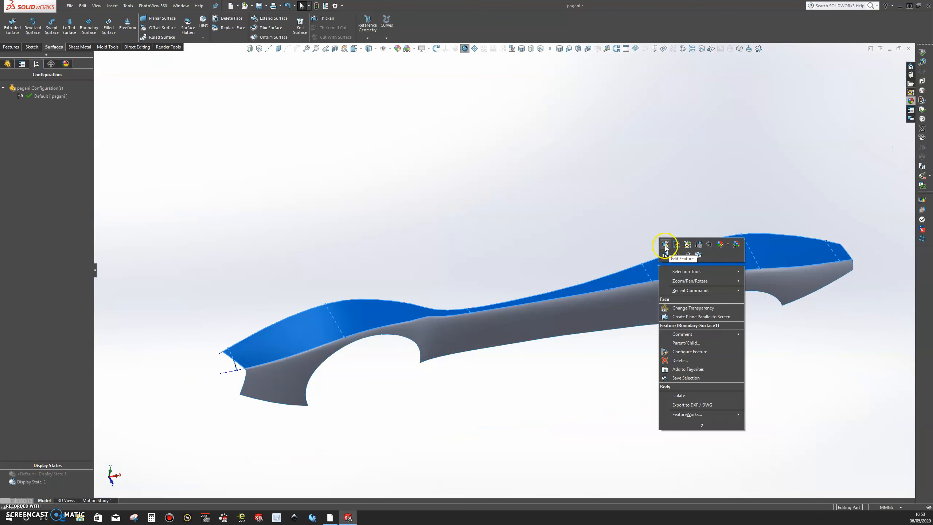
left_click(665, 246)
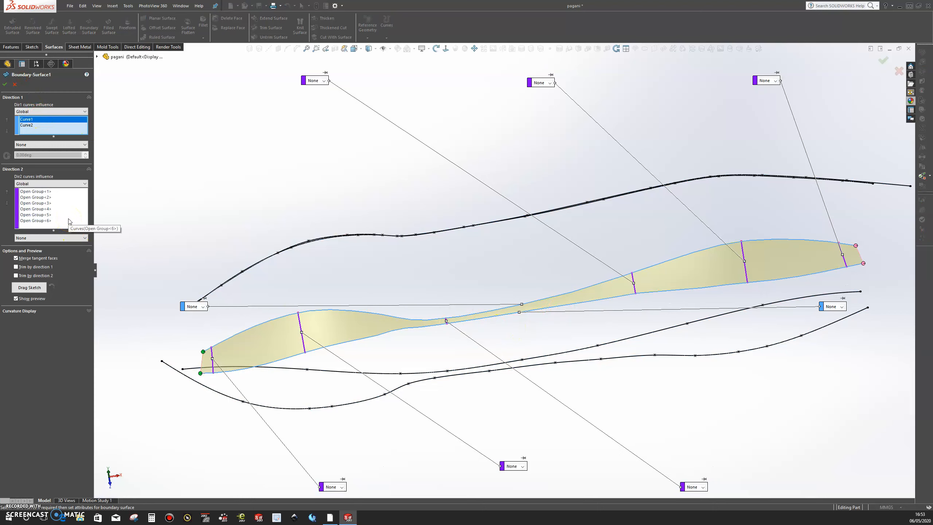
left_click(70, 231)
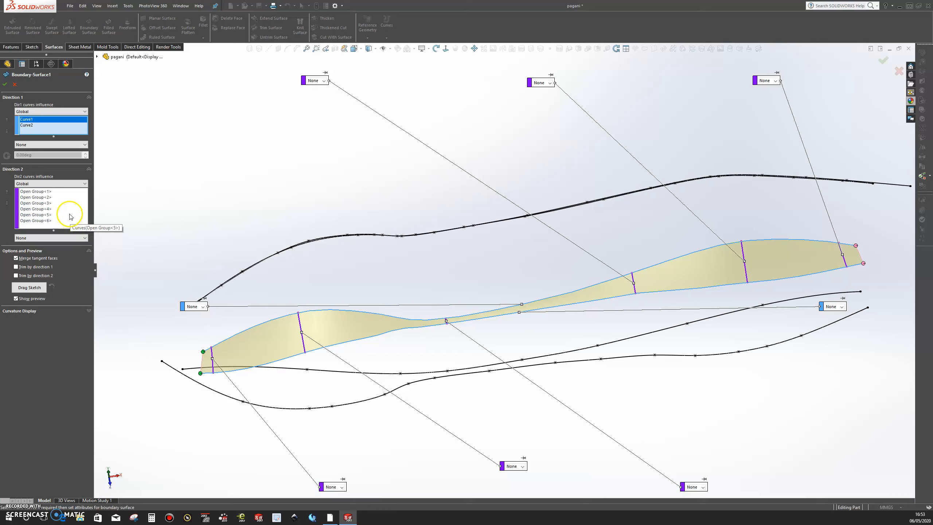
middle_click_drag(541, 369, 591, 331)
scroll(591, 332, "down", 3)
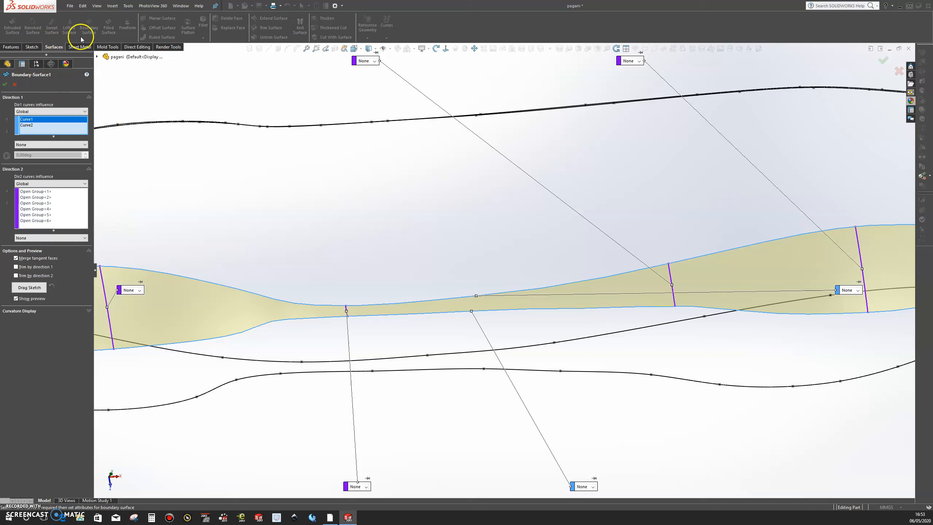
left_click(31, 46)
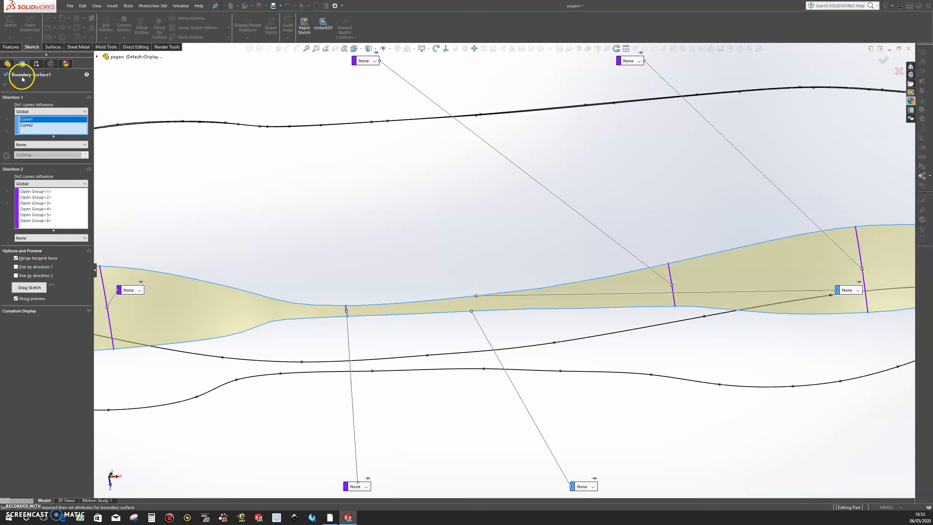
left_click(15, 85)
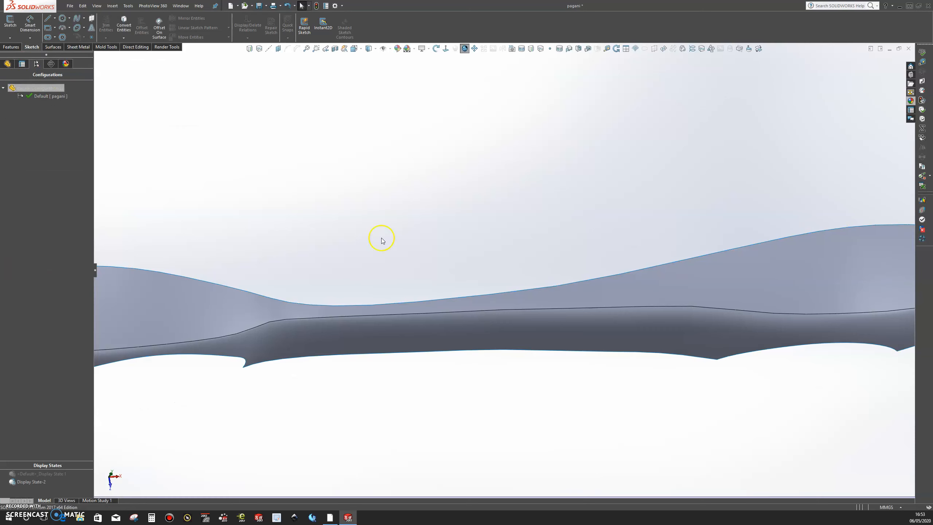
left_click(607, 299)
left_click(659, 273)
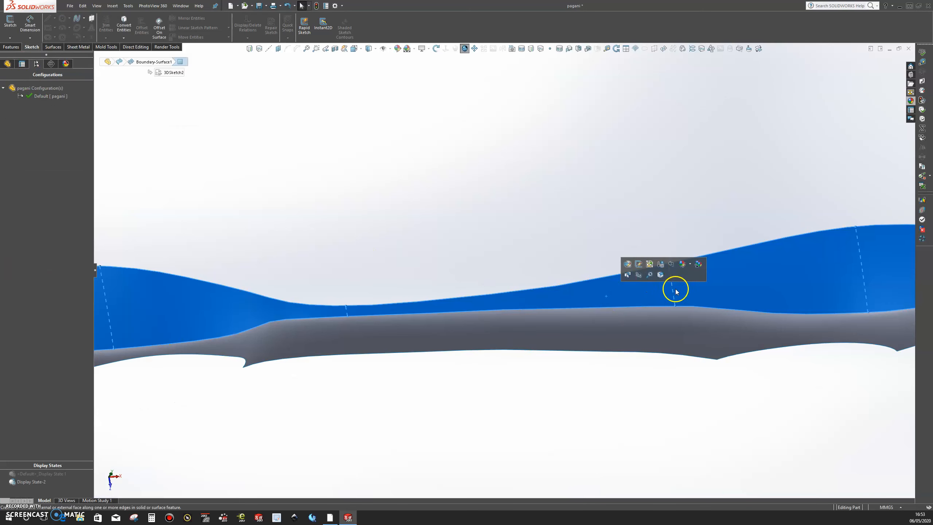
right_click(673, 291)
left_click(683, 268)
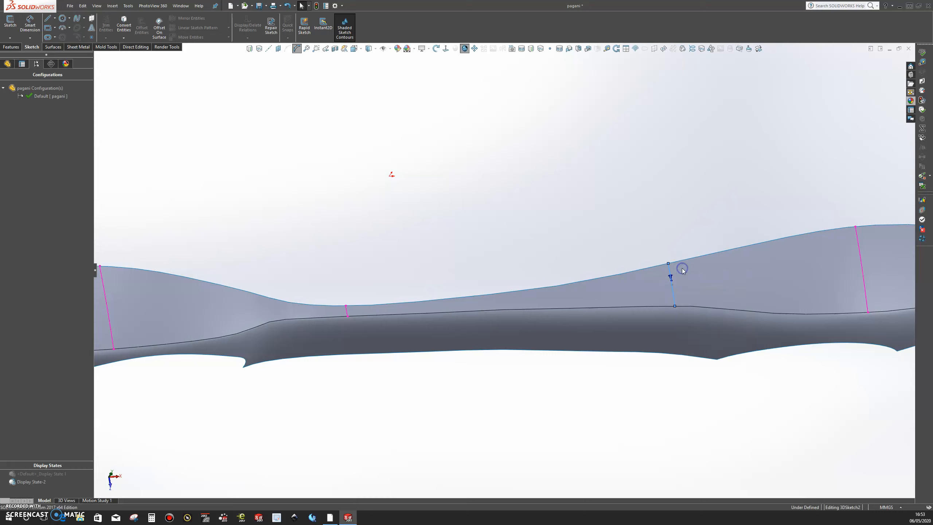
left_click(647, 287)
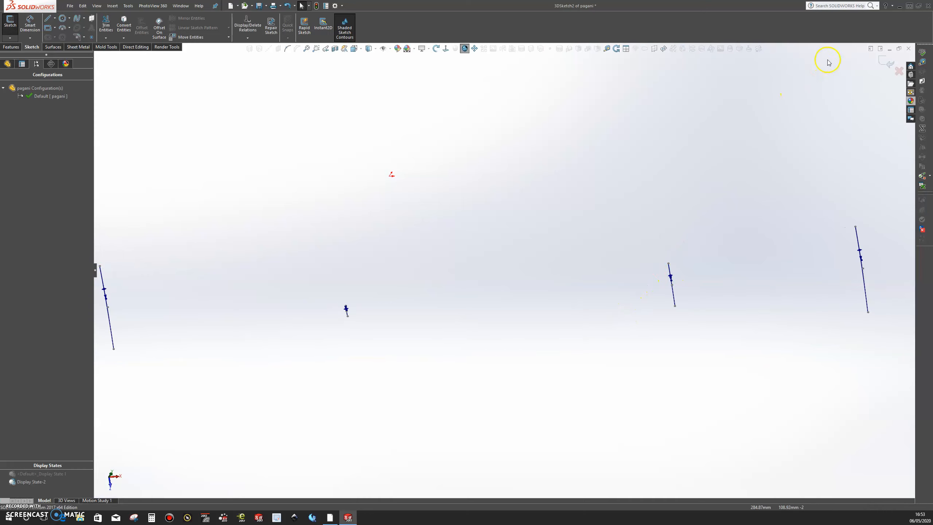
left_click(886, 61)
left_click(402, 166)
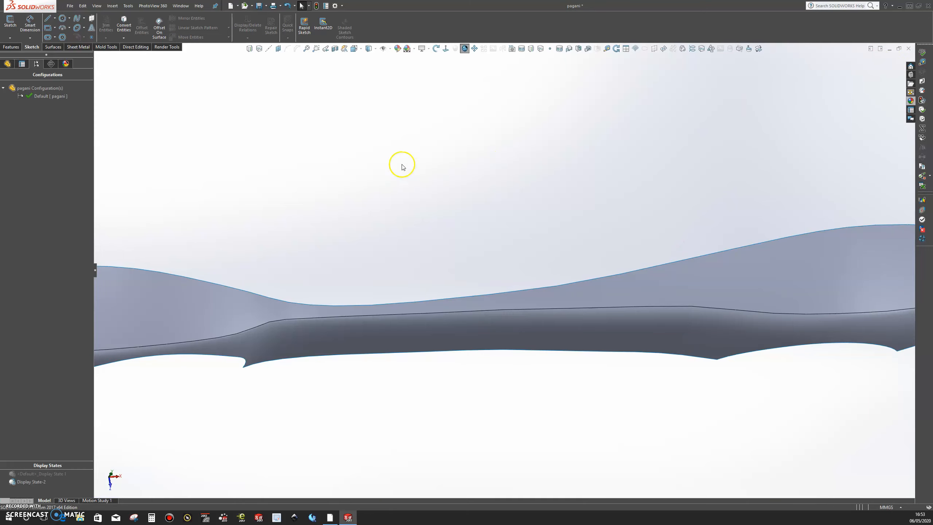
Step: Show Curve1 and Curve2, the long edge curves of the upper fender surface
left_click(8, 64)
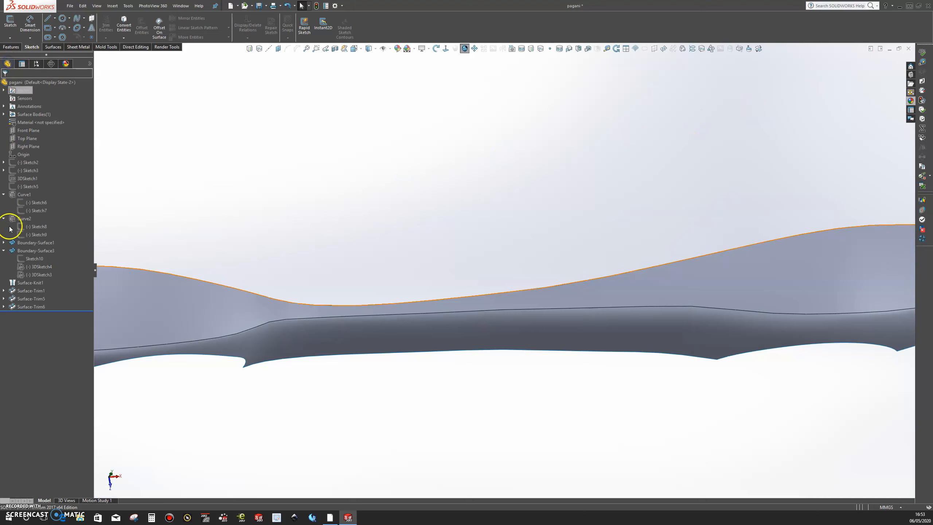
right_click(27, 195)
left_click(39, 183)
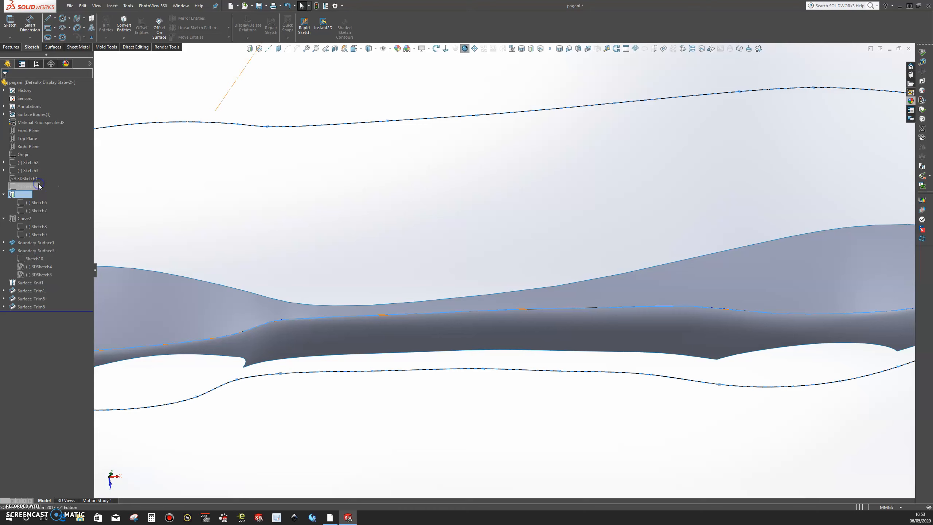
right_click(26, 219)
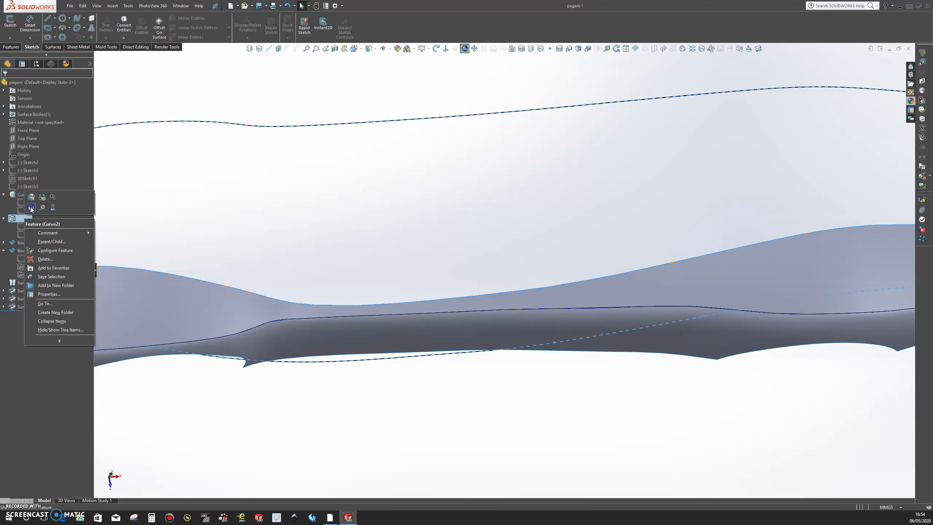
left_click(31, 207)
left_click(432, 236)
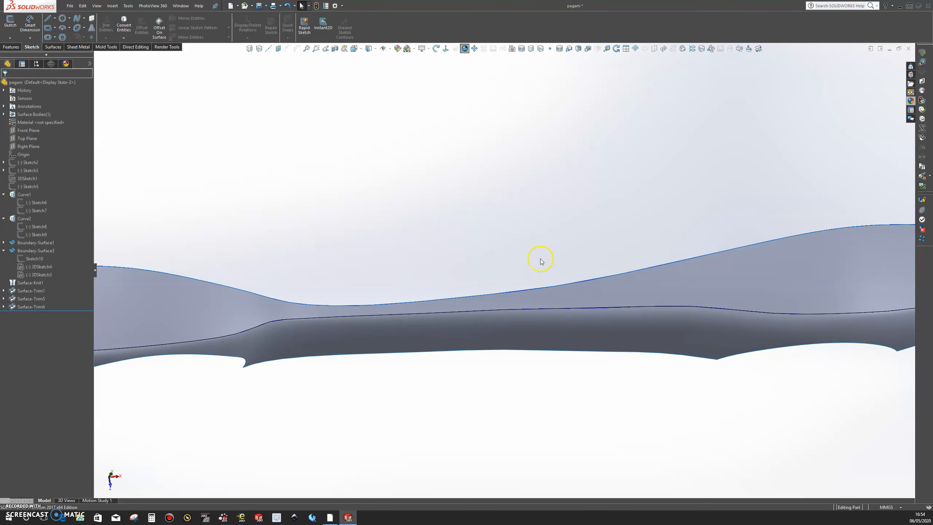
Step: Open 3DSketch2 for editing and draw a two-point spline from Curve1 to Curve2, just ahead of the profile at the rear of the narrow section
left_click(665, 289)
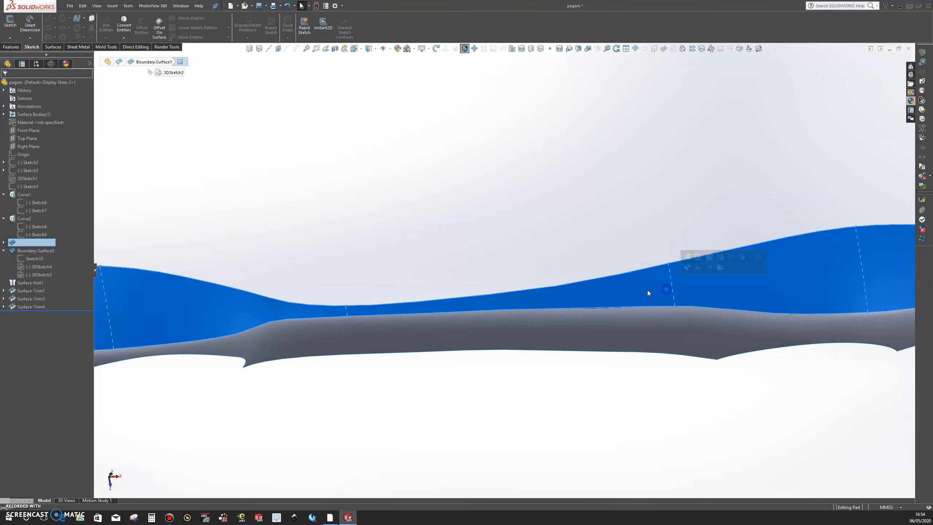
right_click(672, 280)
left_click(680, 261)
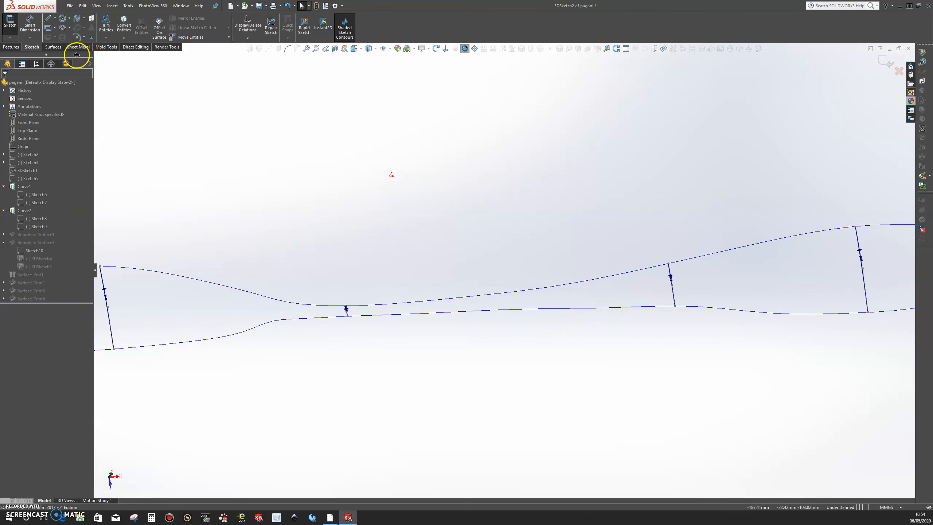
left_click(77, 19)
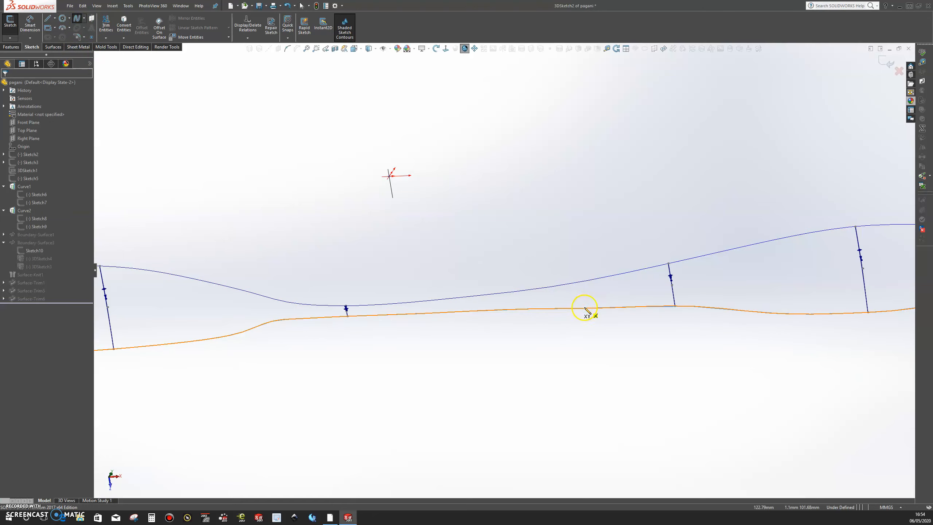
left_click(607, 308)
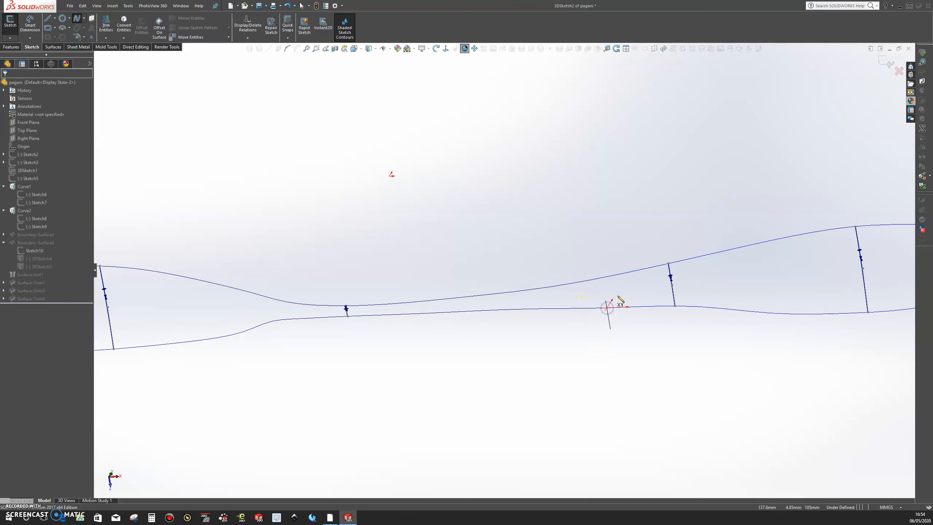
left_click(604, 278)
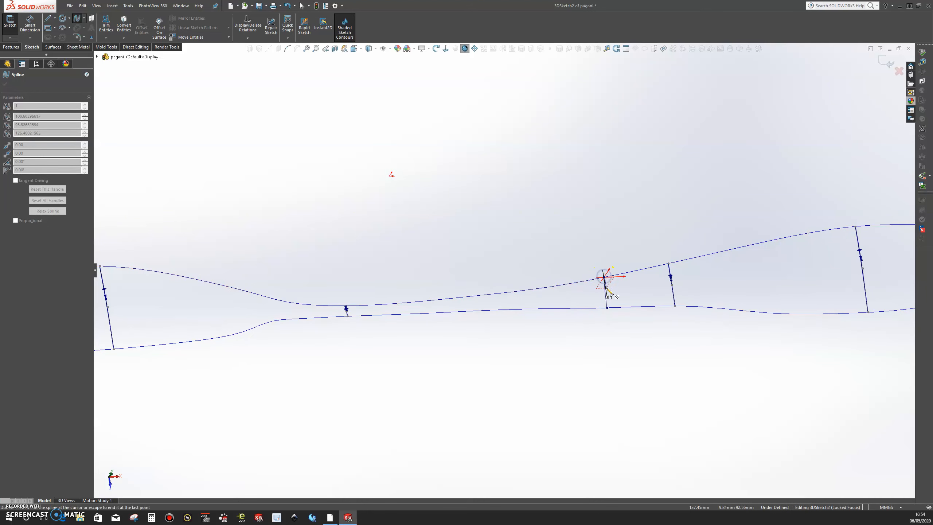
key("Escape")
Step: Add two more two-point splines from Curve1 to Curve2, spaced forward along the narrow middle section of the fender
left_click(75, 18)
left_click(519, 309)
left_click(516, 291)
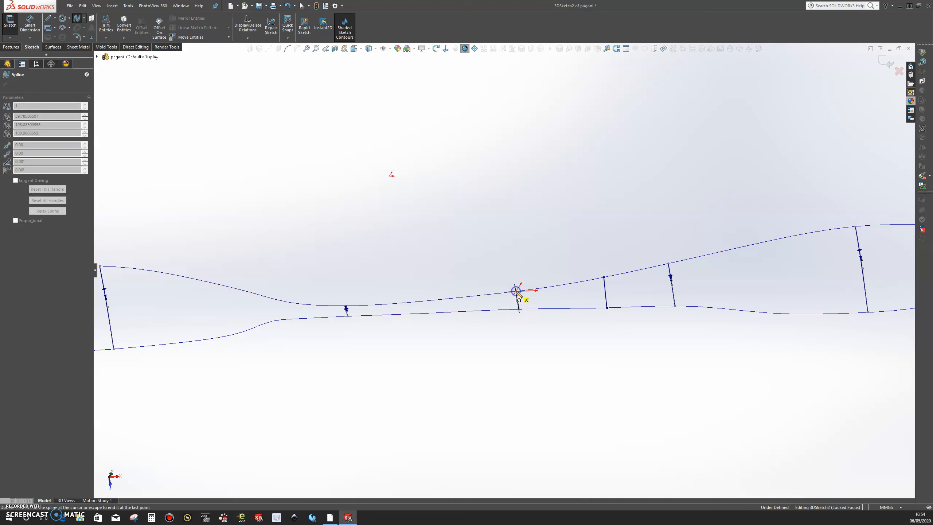
key("Escape")
left_click(78, 20)
left_click(430, 313)
left_click(429, 301)
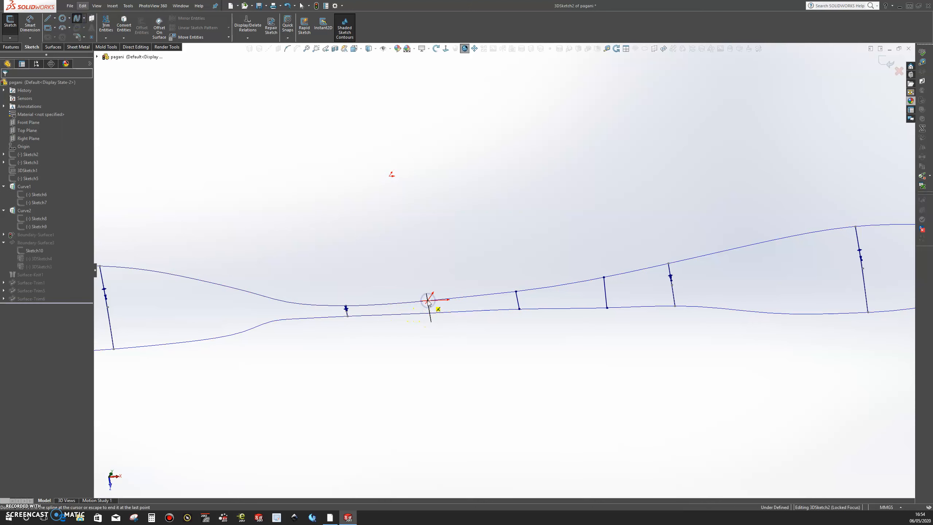
Step: Check the added profile splines between Curve1 and Curve2 and finish editing the 3D sketch
mouse_move(371, 322)
middle_mouse_down()
mouse_move(329, 323)
mouse_move(345, 296)
mouse_move(417, 309)
mouse_move(381, 308)
mouse_move(384, 300)
middle_mouse_up()
scroll(220, 347, "down", 8)
scroll(378, 303, "up", 10)
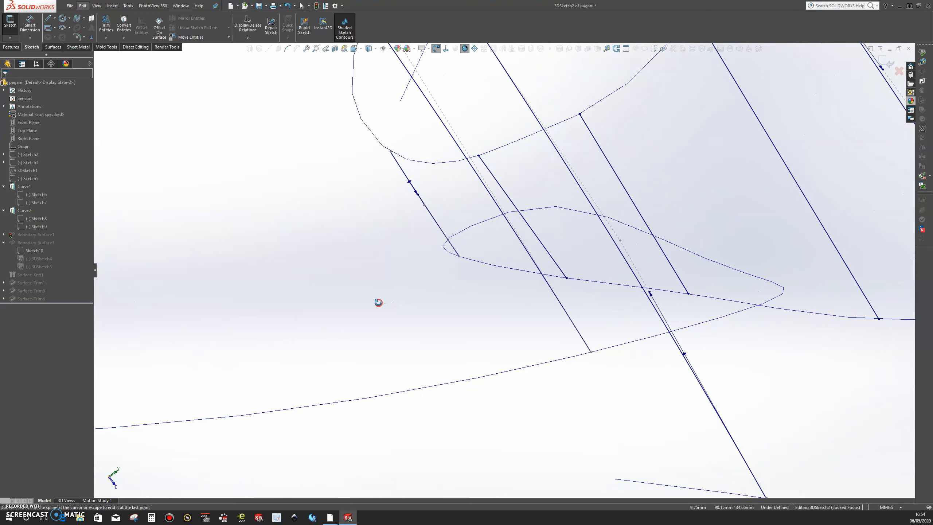
middle_click_drag(410, 278, 351, 296)
scroll(350, 296, "up", 1)
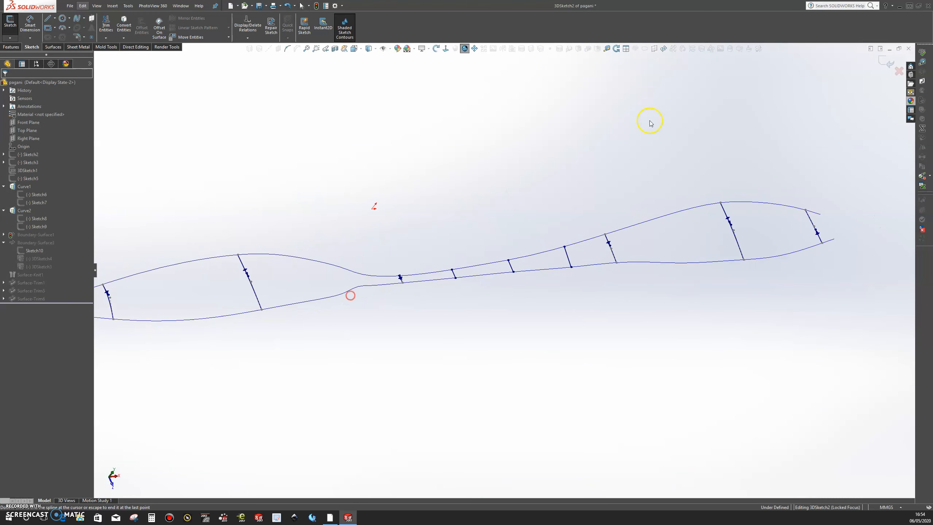
left_click(881, 62)
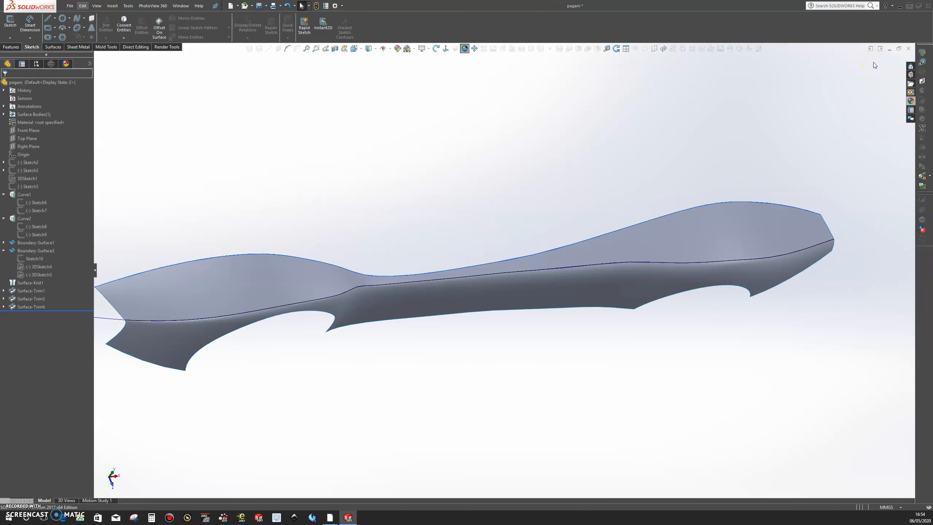
Step: Edit Boundary-Surface1 of the upper fender and add the rearmost of the three new splines as a Direction 2 curve
left_click(622, 246)
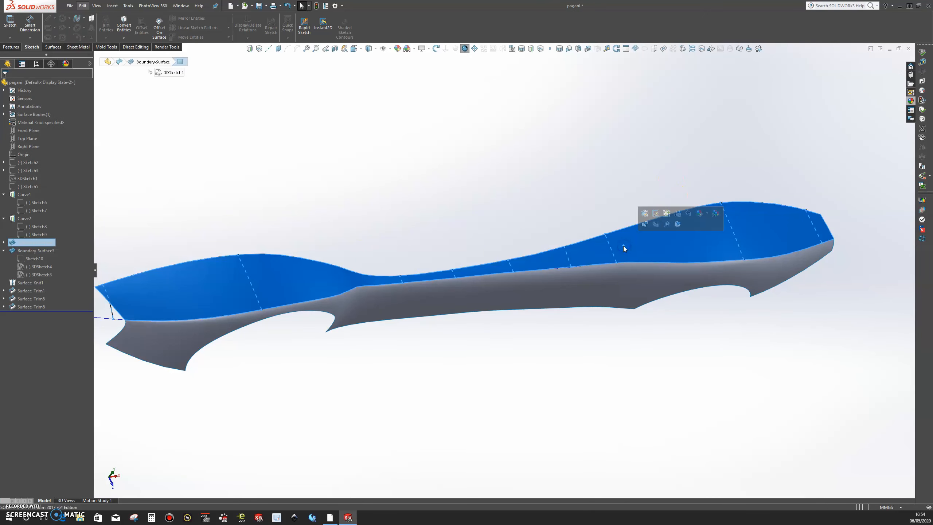
left_click(645, 215)
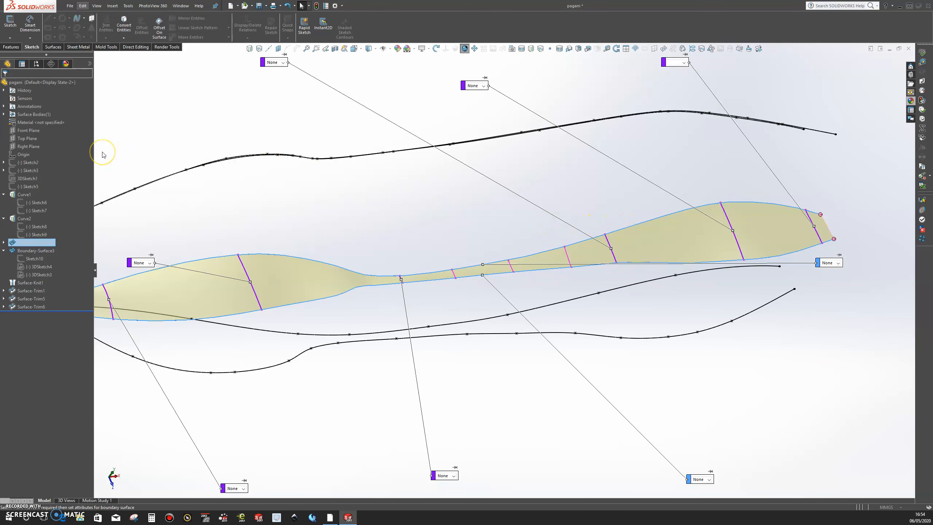
left_click(78, 197)
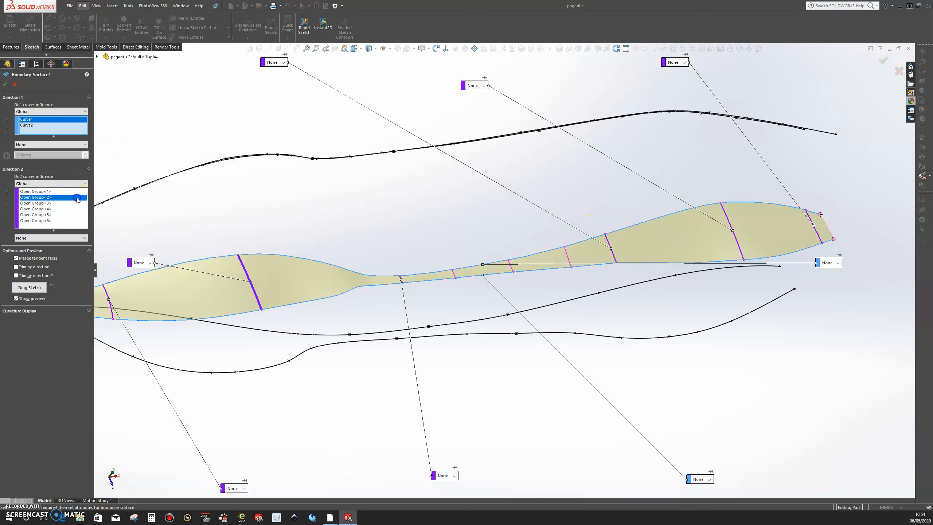
left_click(65, 222)
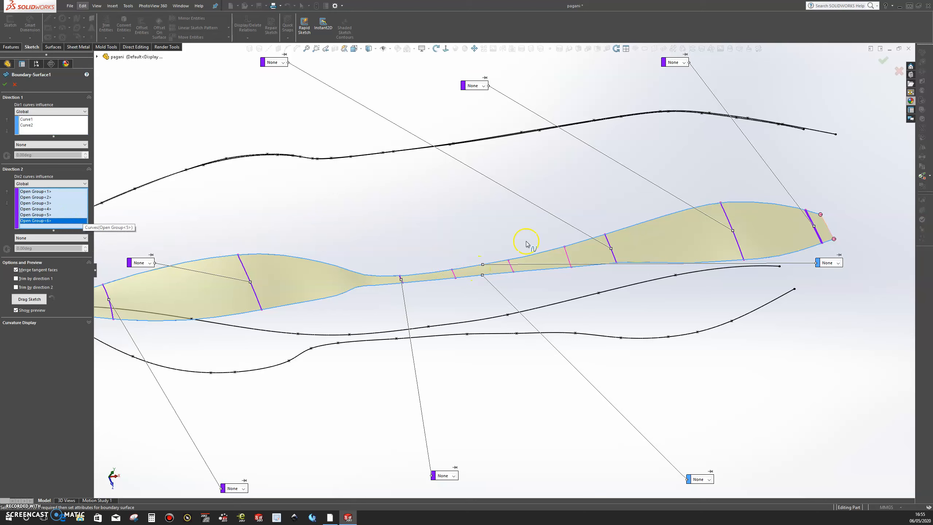
left_click(569, 258)
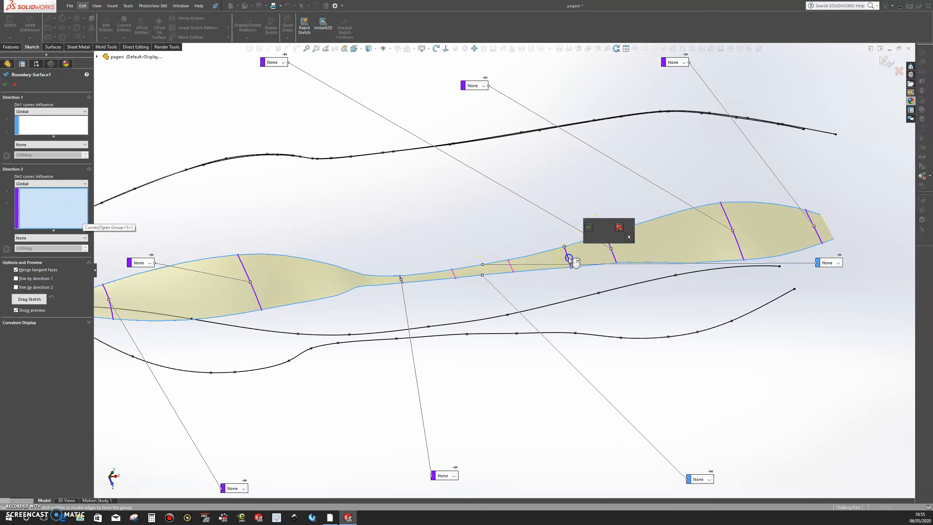
left_click(588, 227)
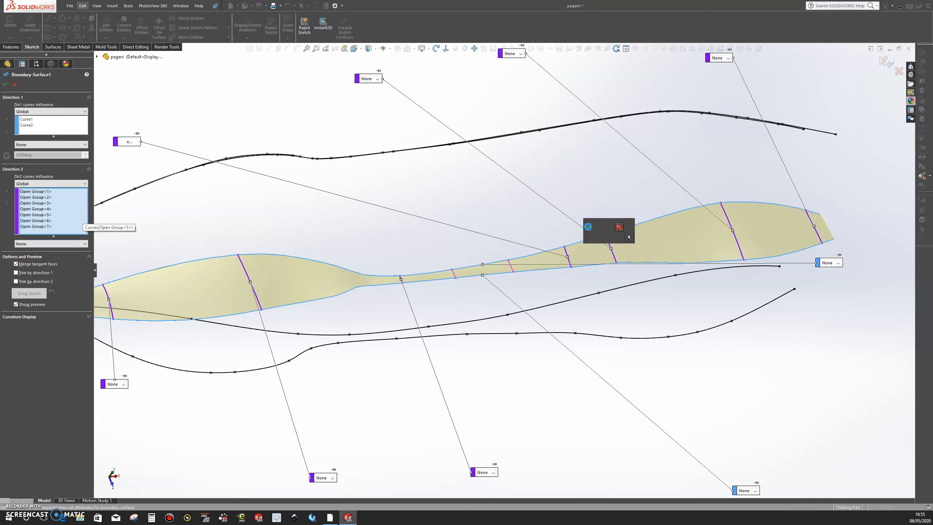
Step: Add the remaining two splines along the narrow middle section as Direction 2 curves and accept the boundary surface
left_click(512, 268)
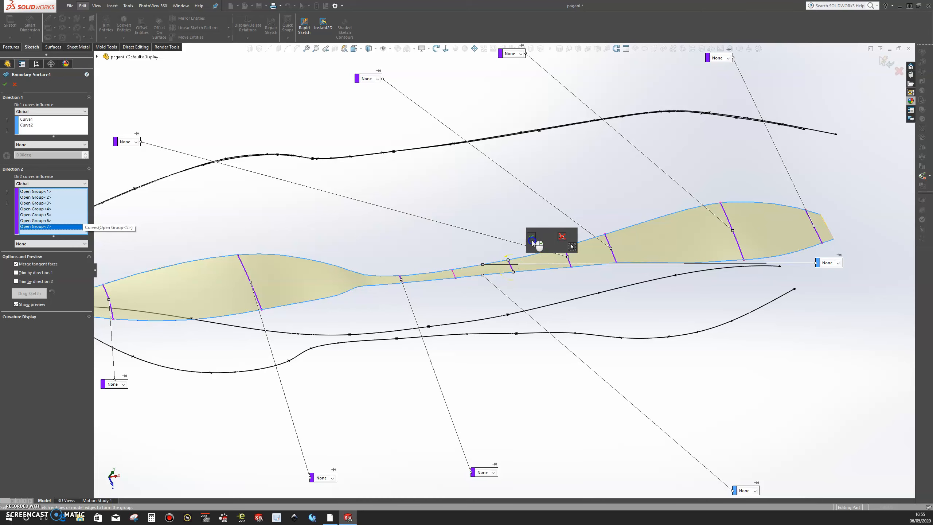
left_click(532, 239)
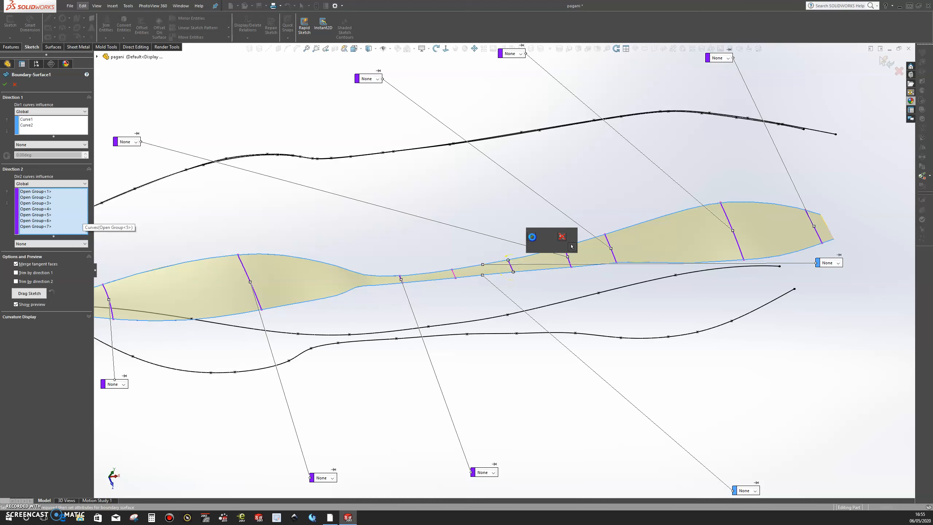
left_click(532, 237)
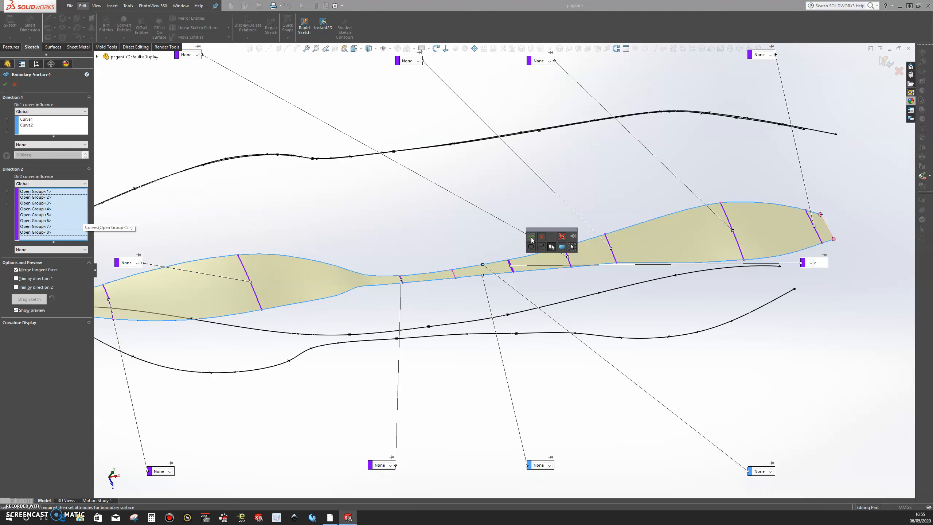
left_click(453, 275)
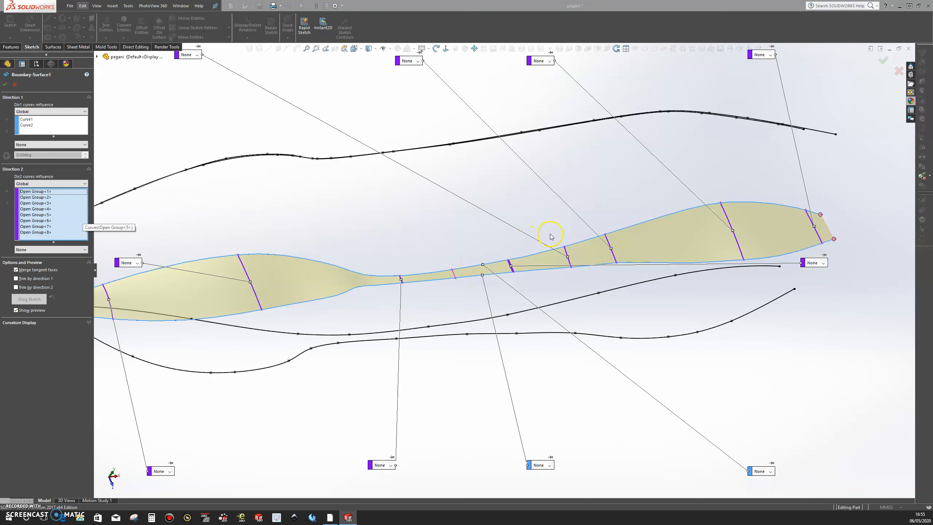
left_click(455, 275)
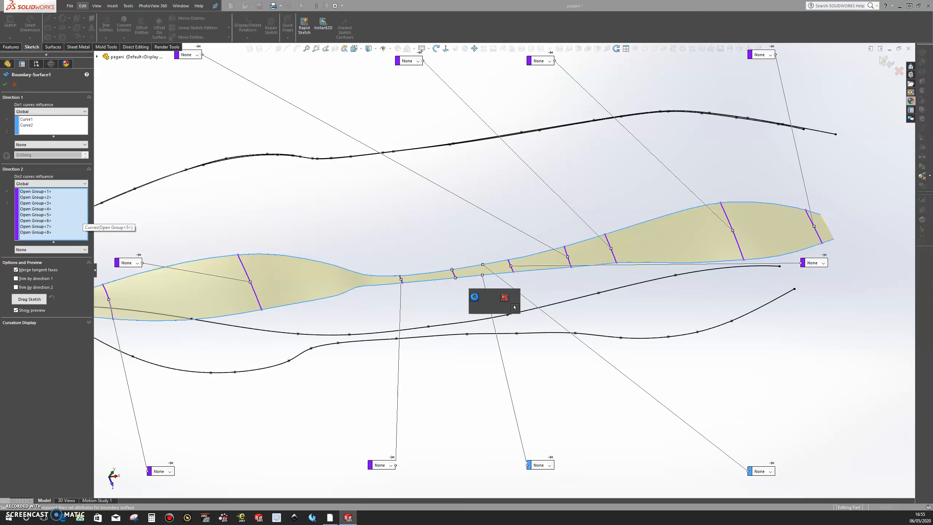
left_click(474, 297)
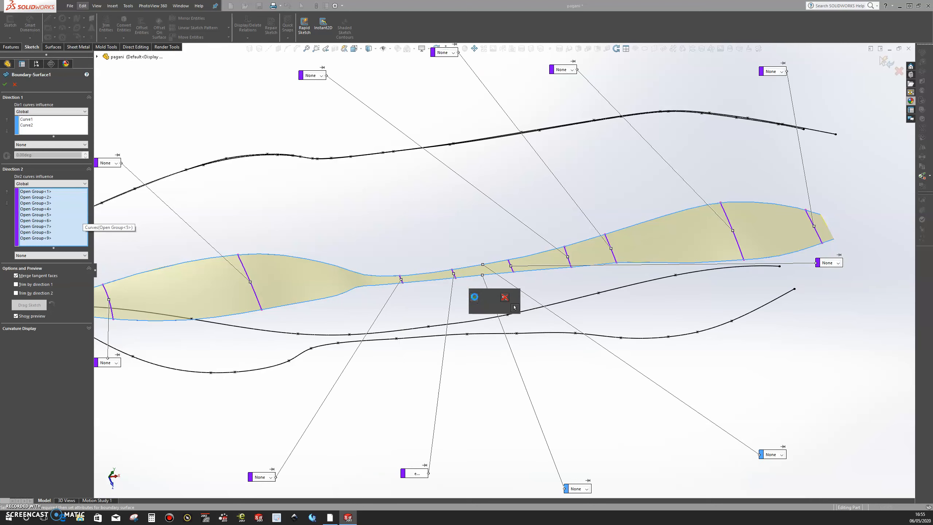
left_click(475, 298)
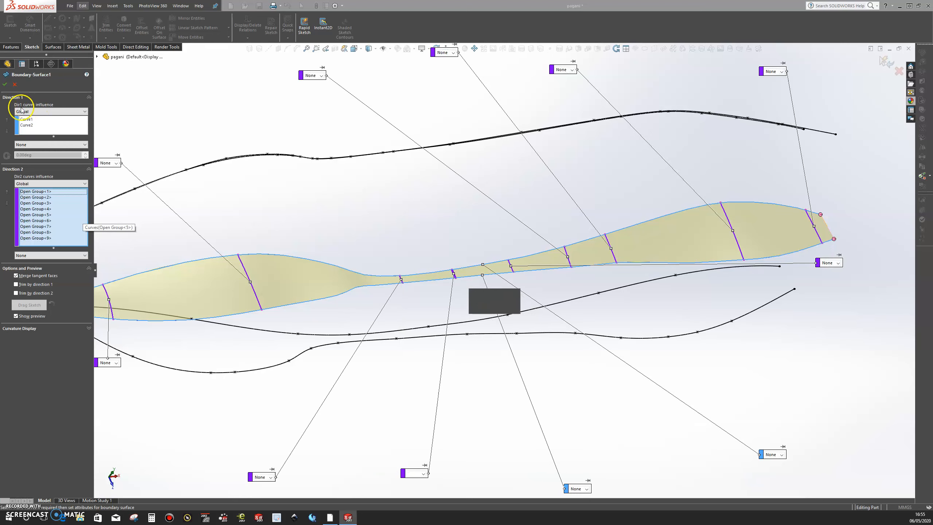
left_click(5, 85)
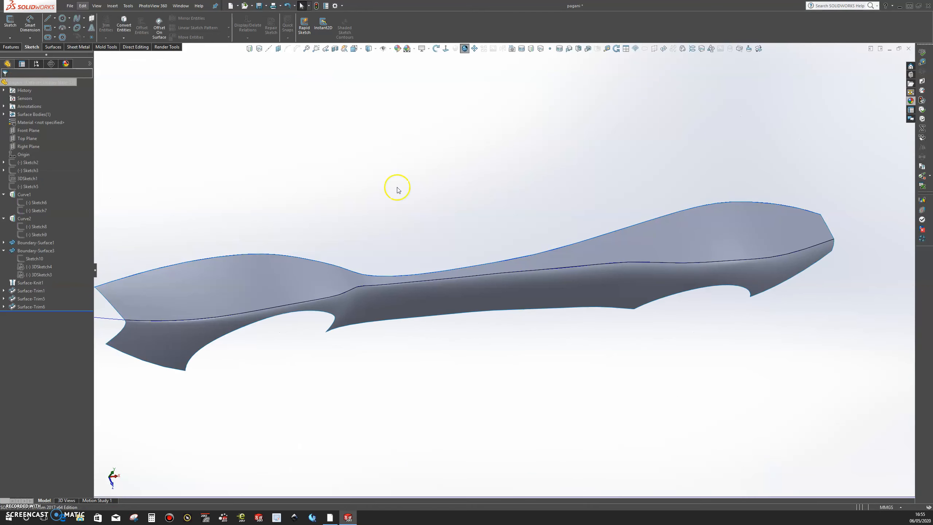
Step: Examine the rebuilt upper fender surface from the front, rear and side
mouse_move(479, 312)
middle_mouse_down()
mouse_move(439, 278)
mouse_move(346, 293)
middle_mouse_up()
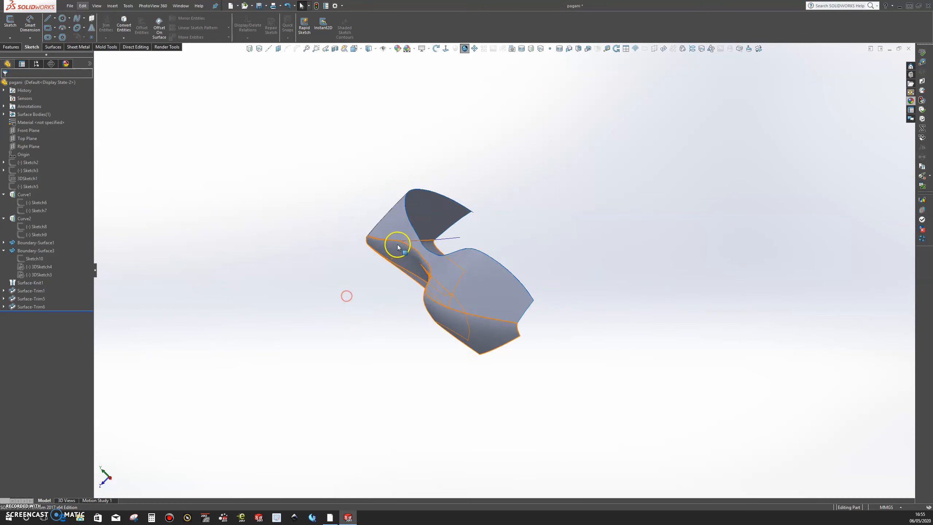
scroll(477, 250, "down", 8)
middle_click_drag(512, 323, 696, 175)
scroll(524, 332, "up", 8)
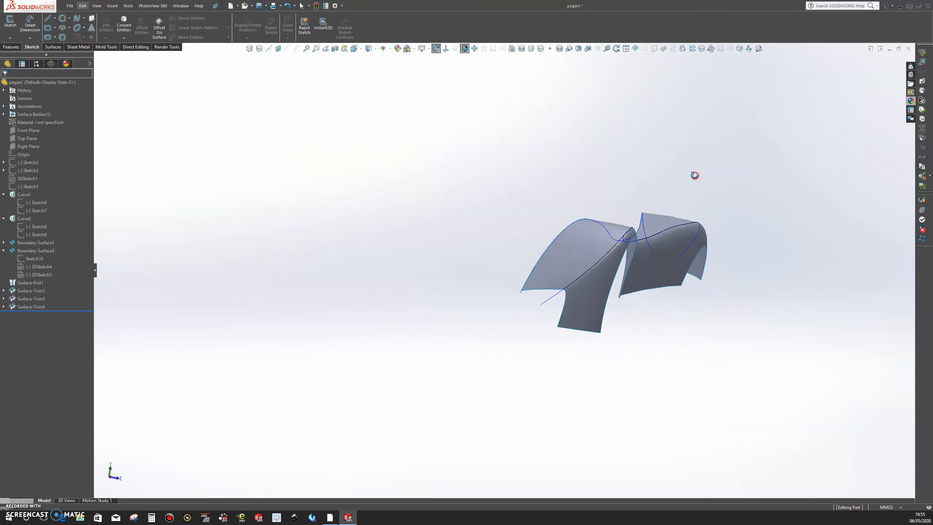
scroll(648, 241, "down", 5)
middle_click_drag(606, 266, 510, 349)
scroll(562, 279, "up", 5)
Step: Display the curvature colours on the upper fender face, examine its middle section, and turn the curvature display off
right_click(618, 263)
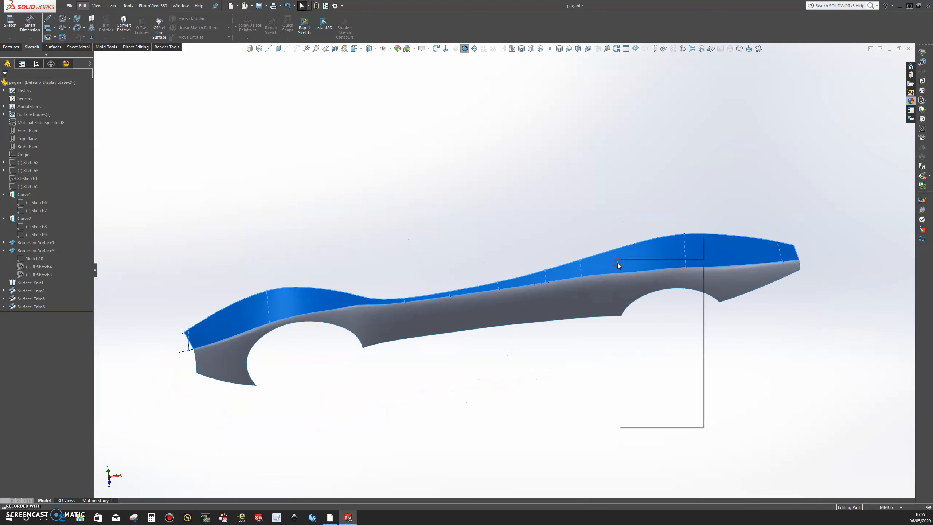
left_click(660, 423)
left_click(624, 333)
middle_click_drag(578, 337, 520, 347)
scroll(518, 315, "down", 3)
middle_click_drag(516, 312, 646, 230)
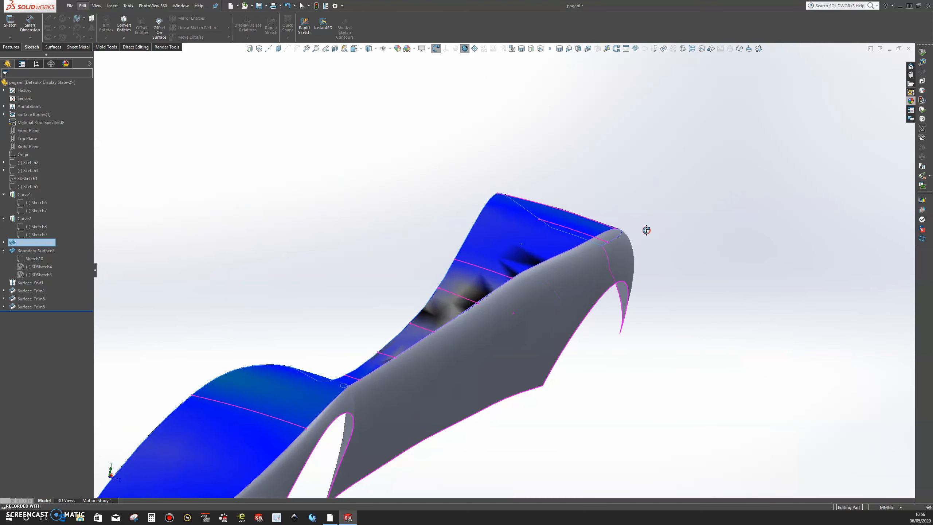
right_click(512, 229)
left_click(547, 388)
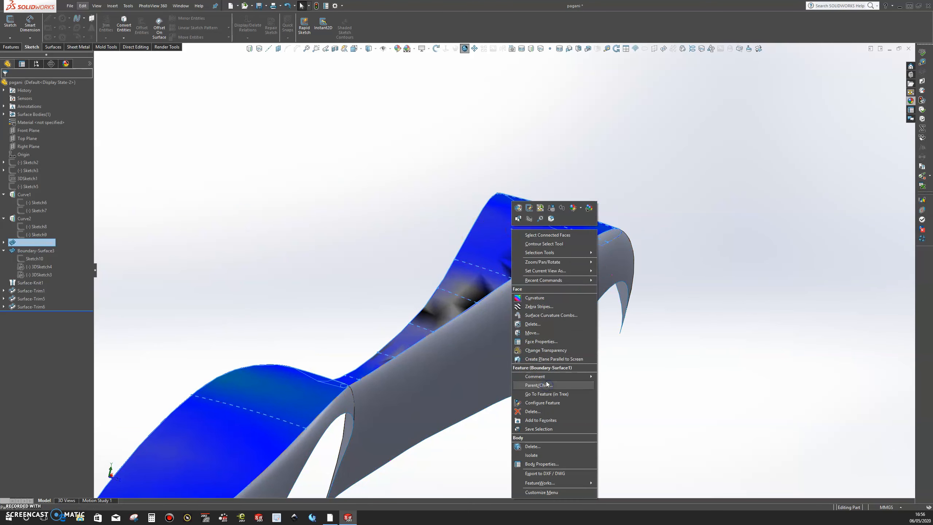
left_click(520, 300)
scroll(617, 342, "up", 5)
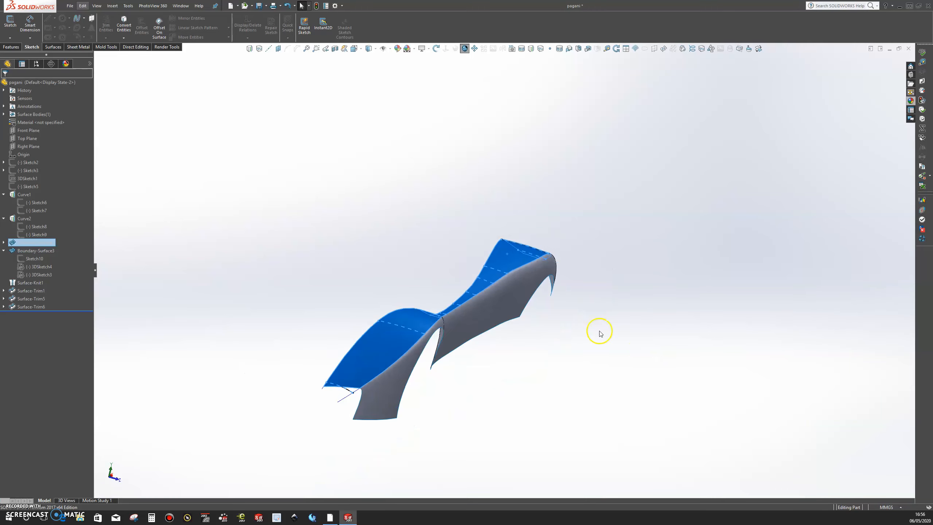
Step: Set the display style to shaded without edges and hide Curve1 and Curve2 along the upper fender surface
left_click(473, 144)
left_click(374, 49)
left_click(370, 70)
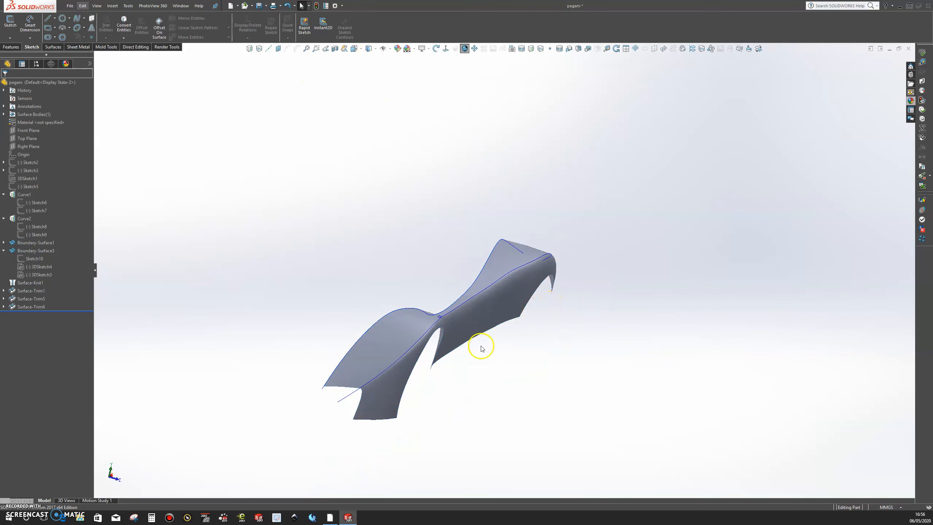
right_click(347, 396)
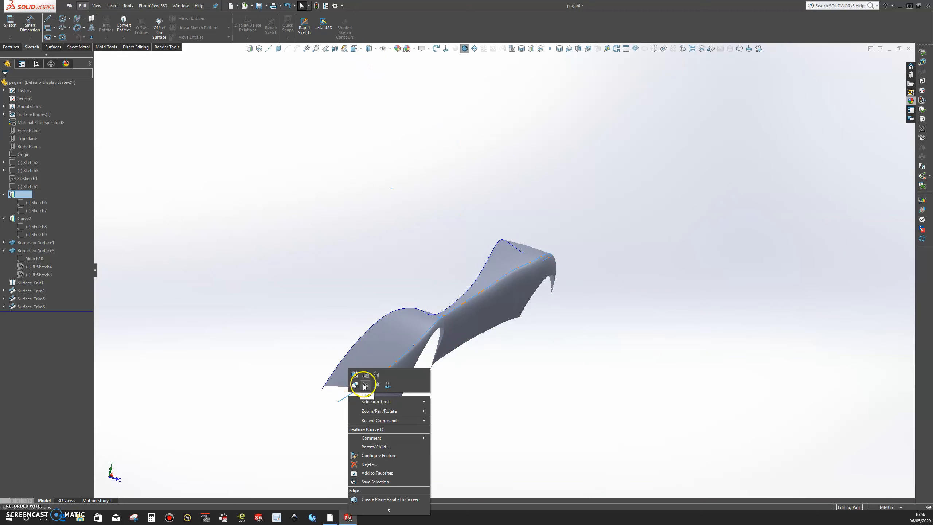
left_click(364, 384)
right_click(323, 390)
left_click(338, 388)
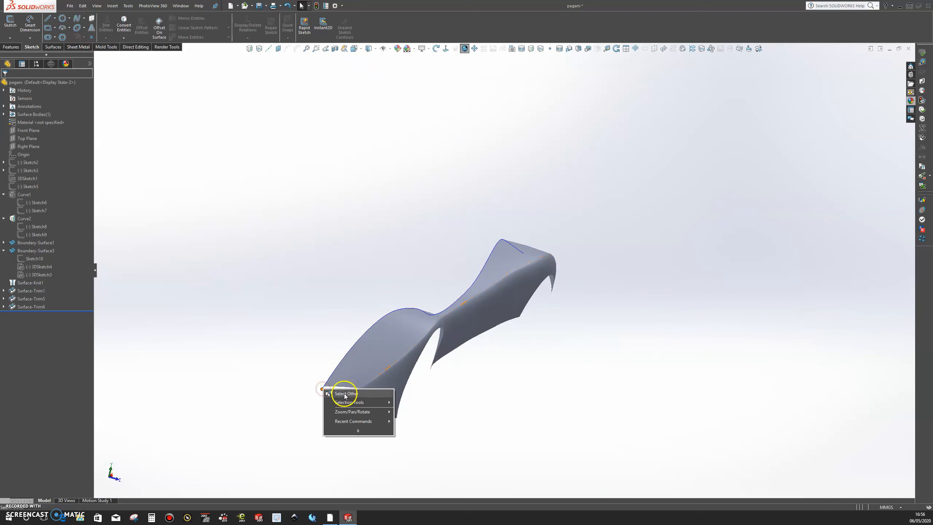
right_click(324, 388)
left_click(344, 373)
Step: Inspect the shaded fender from several angles, checking the flow over the front wheel arch and the narrow middle section
middle_click_drag(506, 335, 477, 346)
scroll(414, 338, "down", 3)
middle_click_drag(410, 373, 371, 412)
scroll(377, 357, "up", 4)
scroll(400, 313, "down", 5)
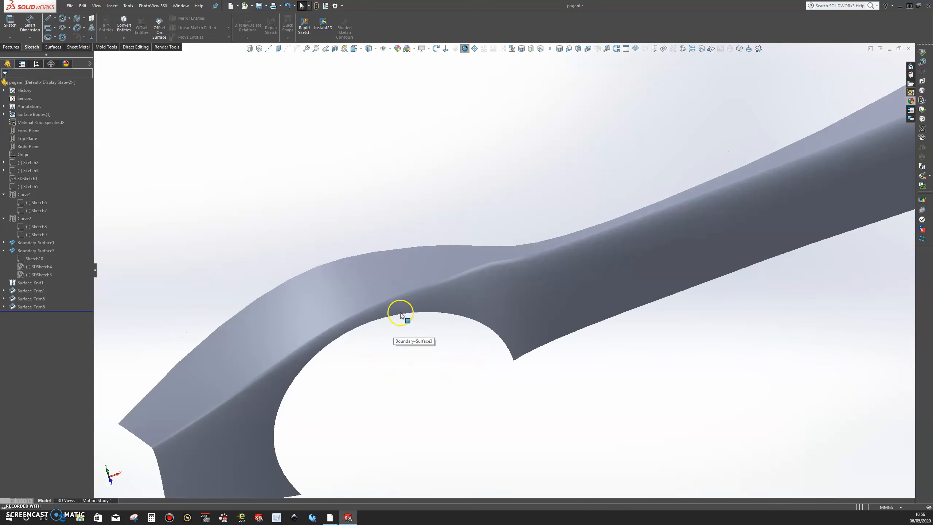
middle_click_drag(466, 300, 514, 271)
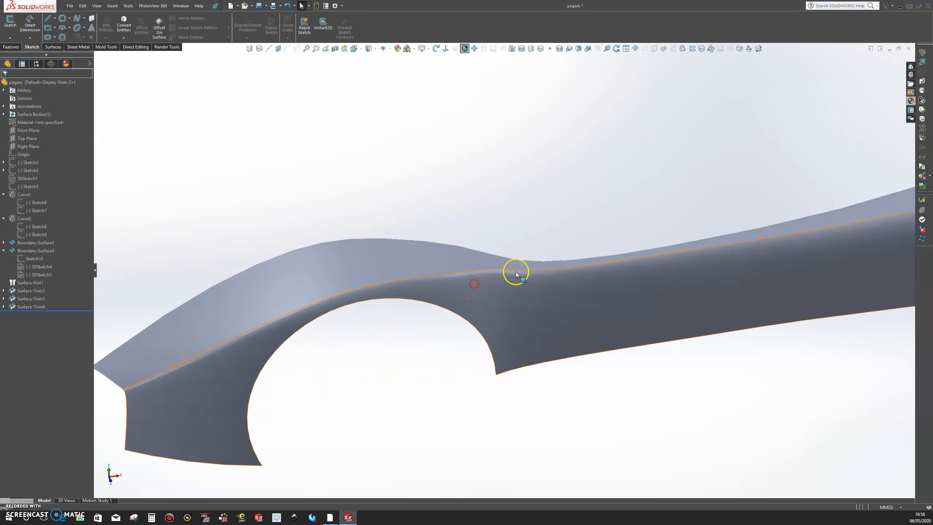
middle_click_drag(492, 340, 572, 382)
middle_click_drag(593, 317, 544, 360)
scroll(540, 353, "up", 2)
scroll(506, 286, "down", 6)
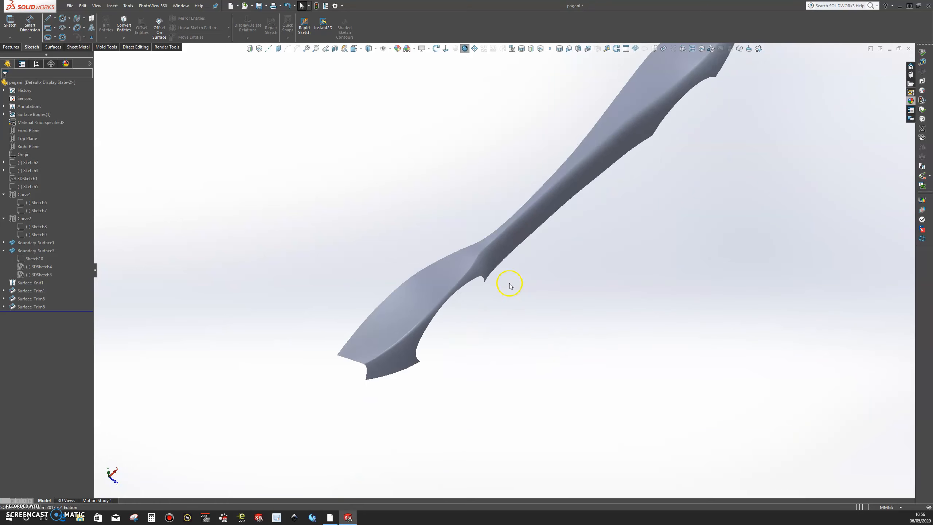
middle_click_drag(495, 284, 482, 258)
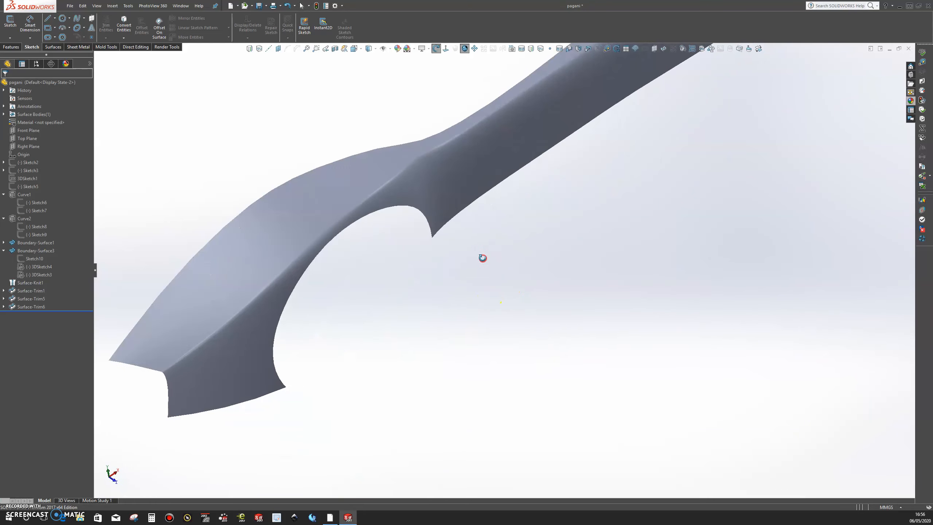
scroll(482, 259, "up", 5)
middle_click_drag(542, 277, 481, 209)
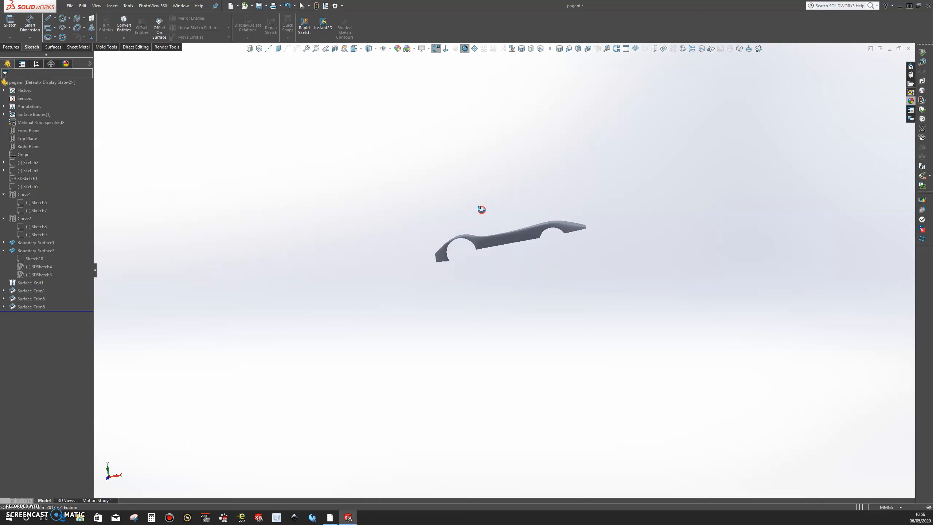
middle_click_drag(508, 273, 571, 274)
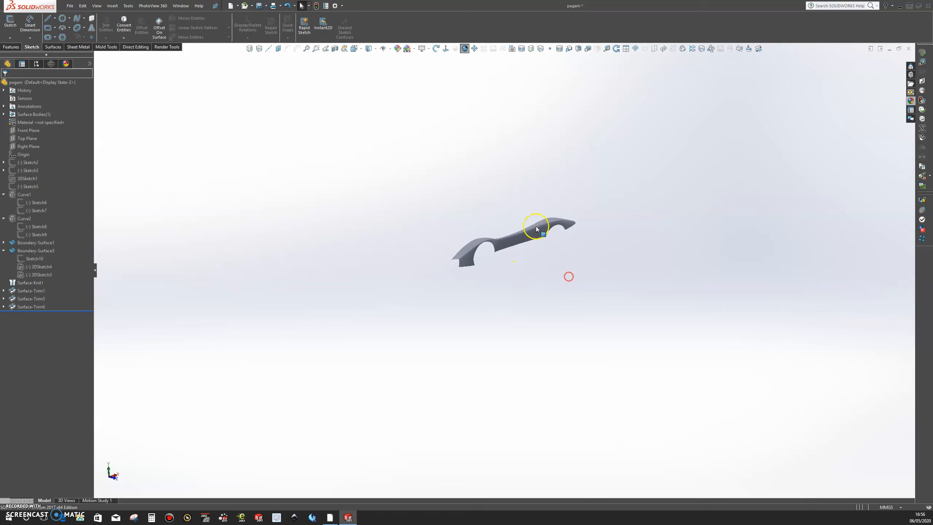
scroll(567, 275, "down", 5)
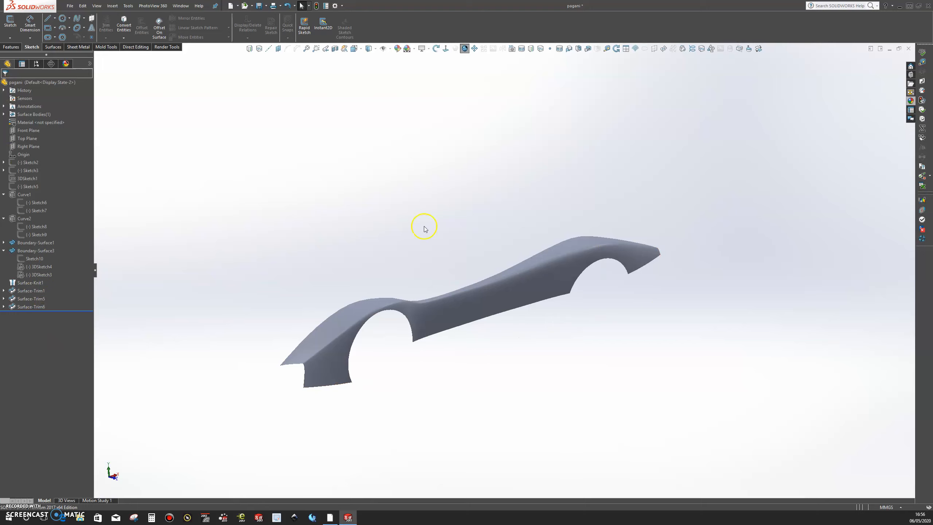
Step: Activate <Default>_Display State 1 to show the blueprints and open a sketch on the Front Plane, viewed normal to it
left_click(35, 64)
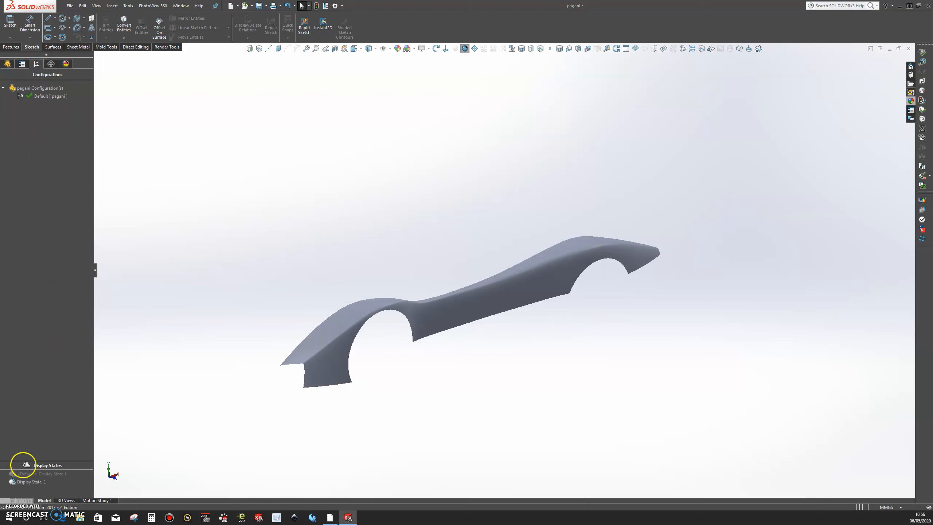
double_click(35, 474)
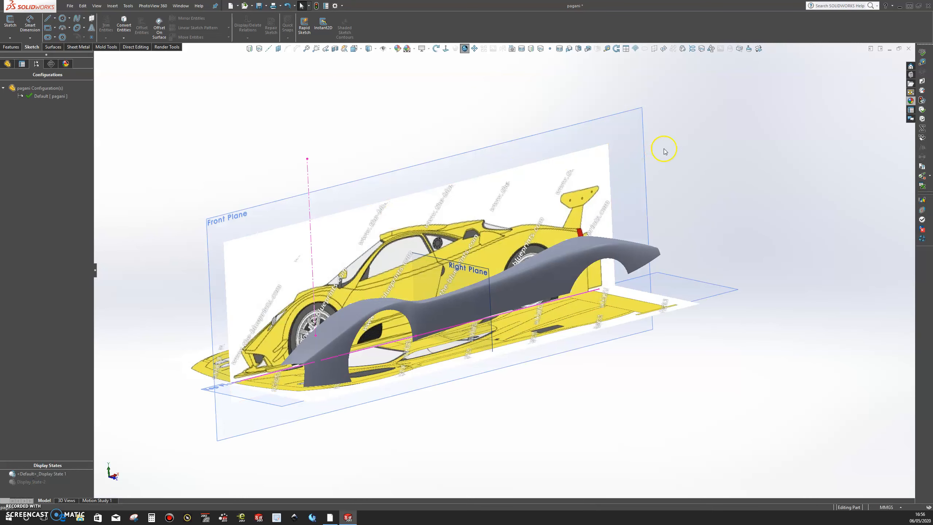
left_click(629, 134)
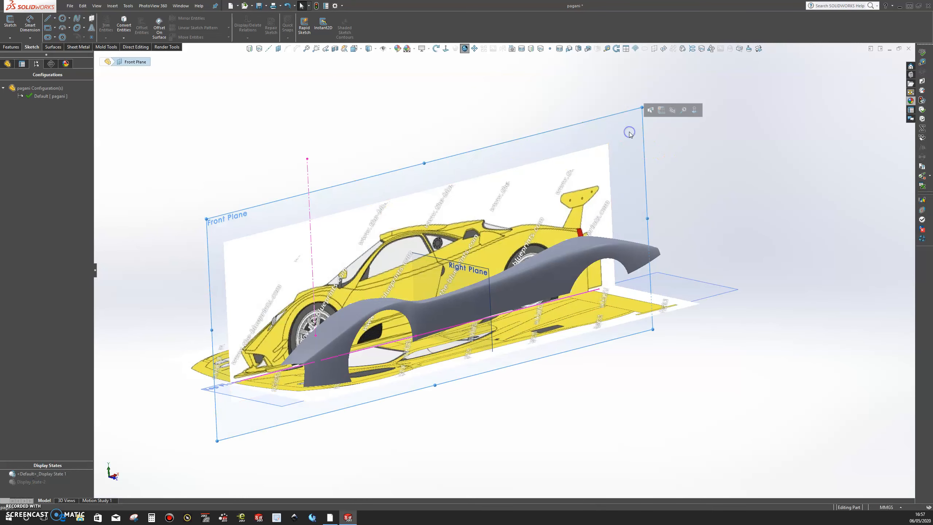
left_click(662, 110)
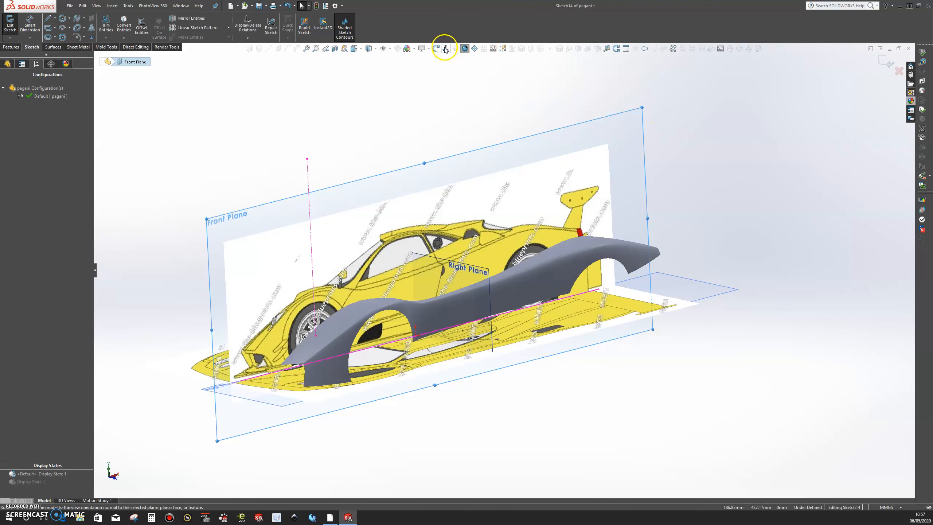
left_click(446, 48)
scroll(673, 317, "down", 4)
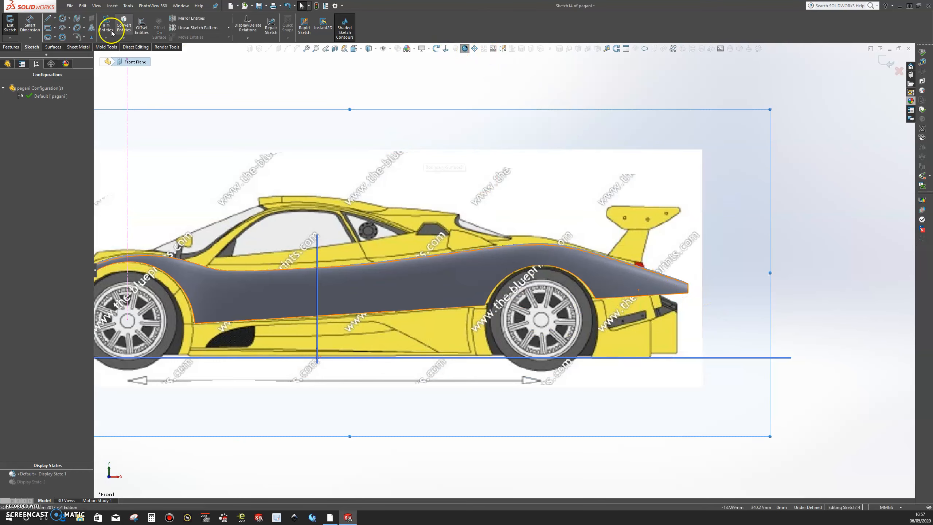
Step: Sketch a slanted line about 157 mm long across the fender's tail, from the rear bumper through the tail light to above the wing
left_click(47, 18)
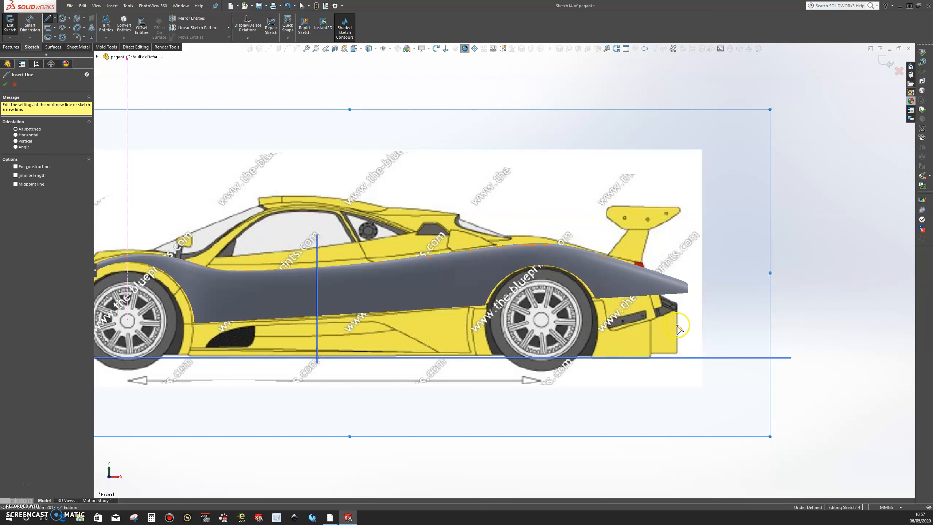
left_click(656, 317)
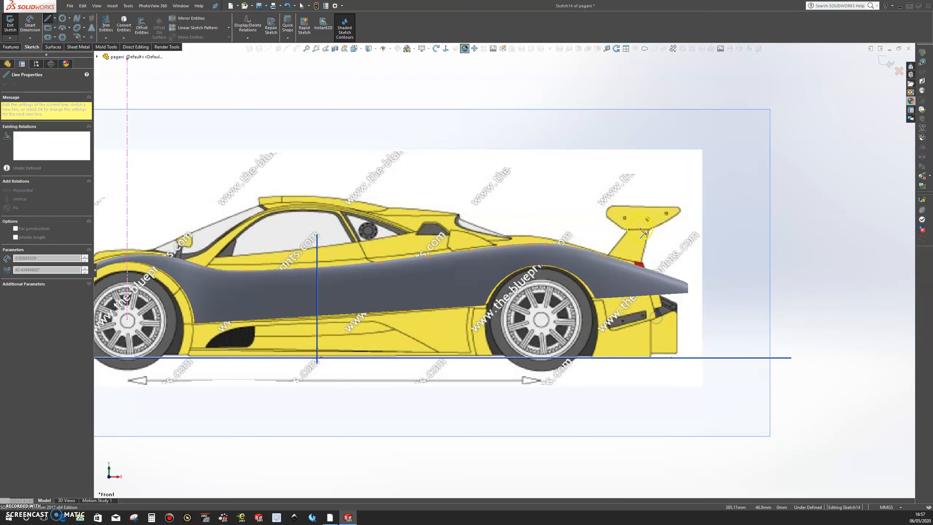
left_click(618, 185)
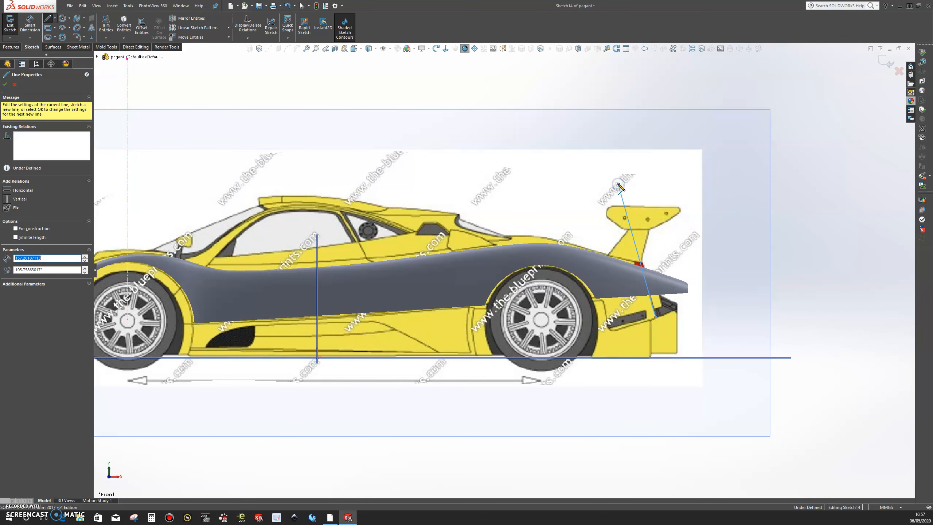
key("Escape")
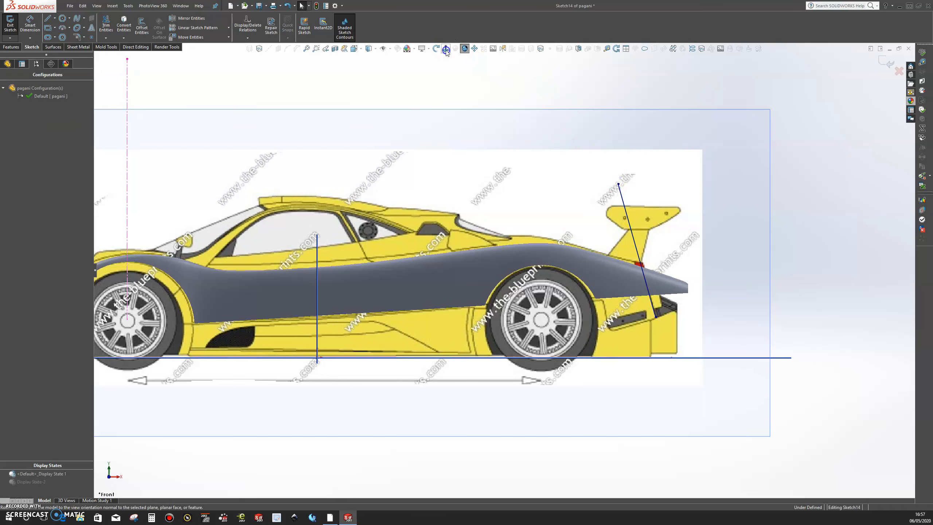
Step: From the back view, tilt and shift the line to about 98° along the tail light's front edge, and exit the sketch
left_click(446, 48)
scroll(351, 294, "down", 8)
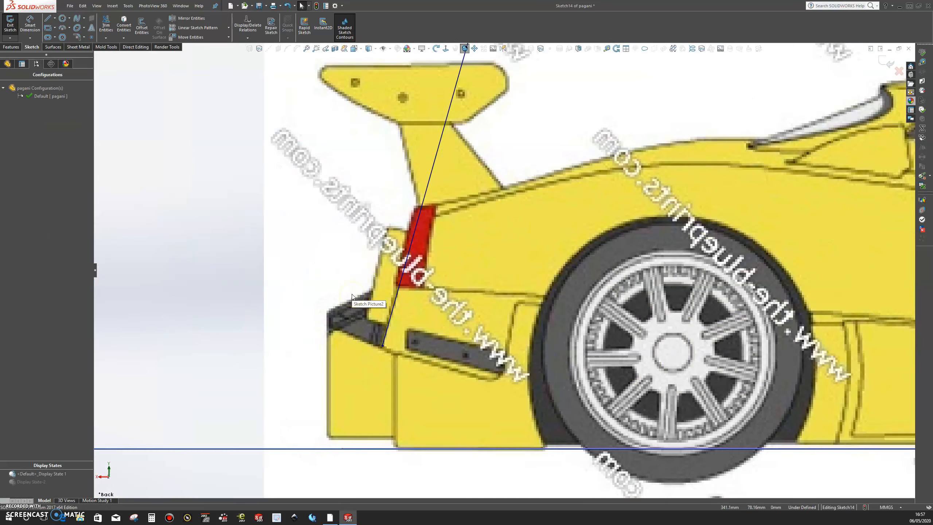
left_click(418, 220)
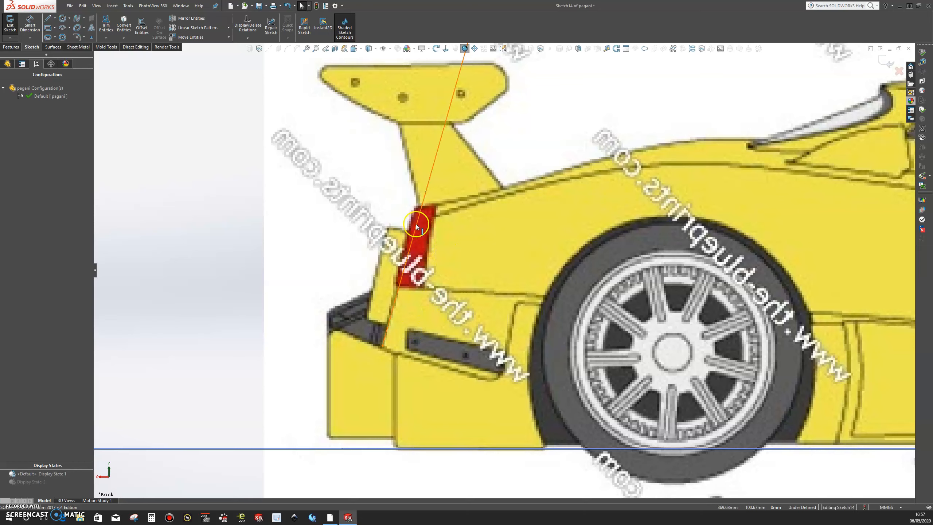
scroll(448, 226, "up", 2)
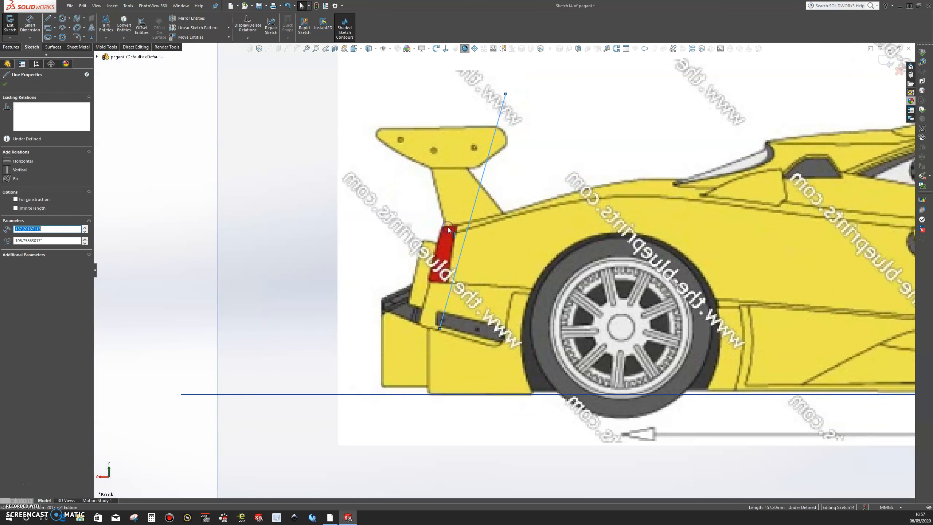
left_click_drag(506, 94, 473, 89)
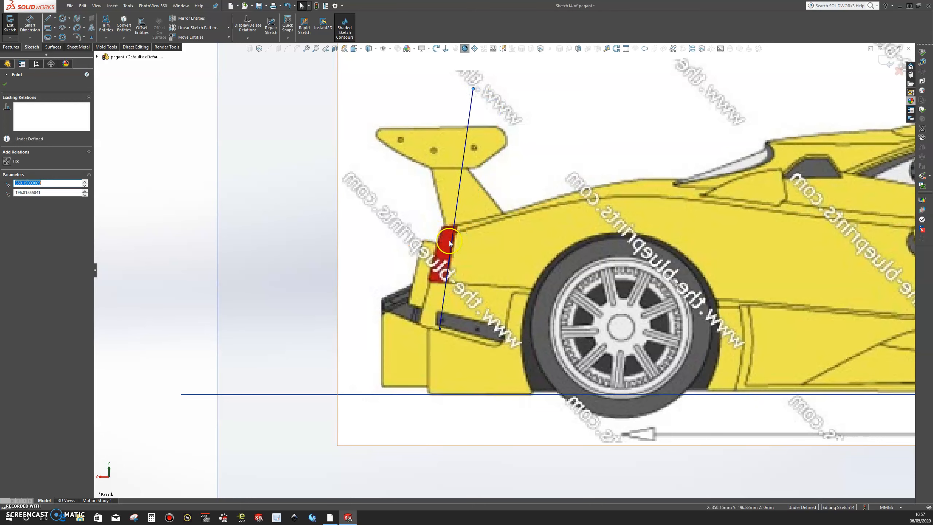
left_click_drag(452, 241, 453, 241)
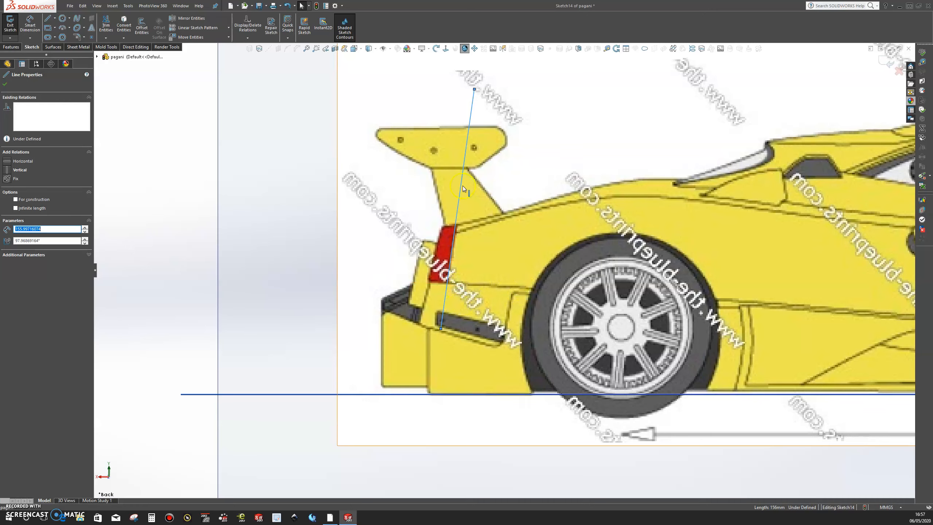
left_click_drag(459, 197, 462, 196)
scroll(474, 217, "down", 2)
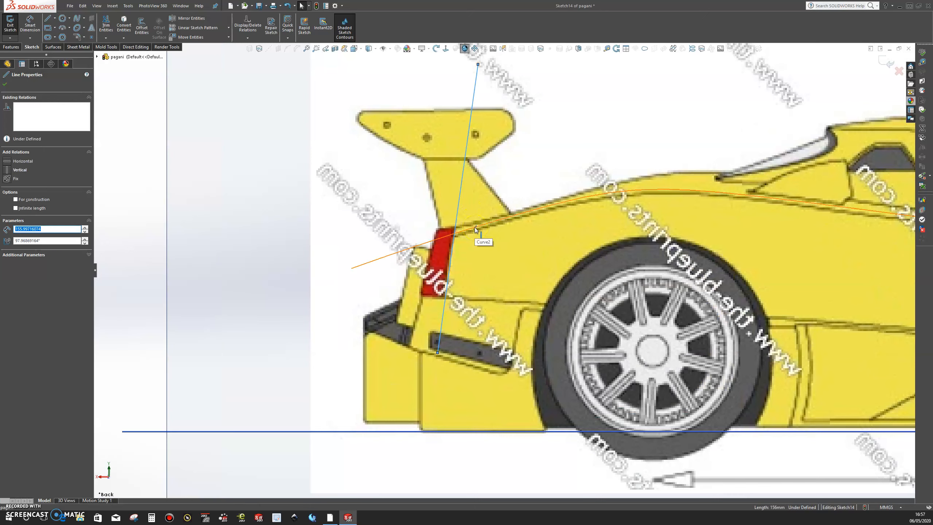
left_click(4, 86)
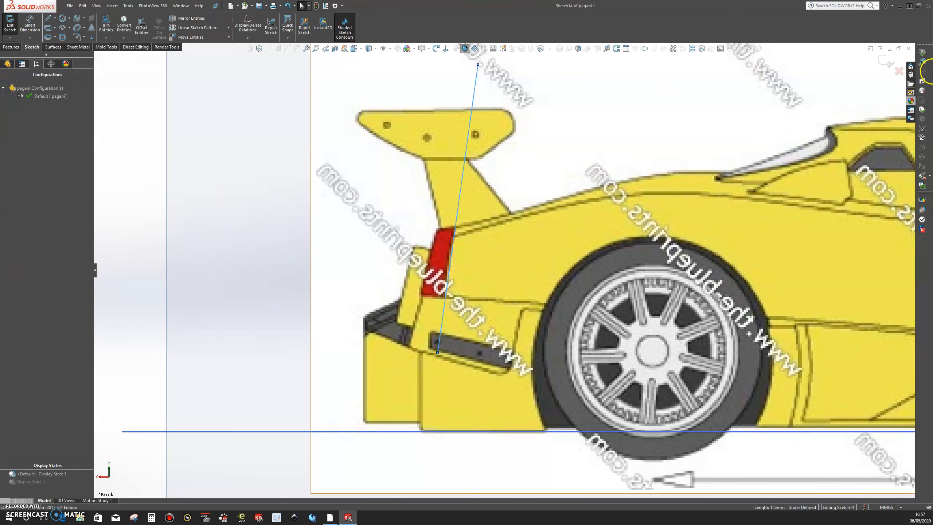
left_click(881, 62)
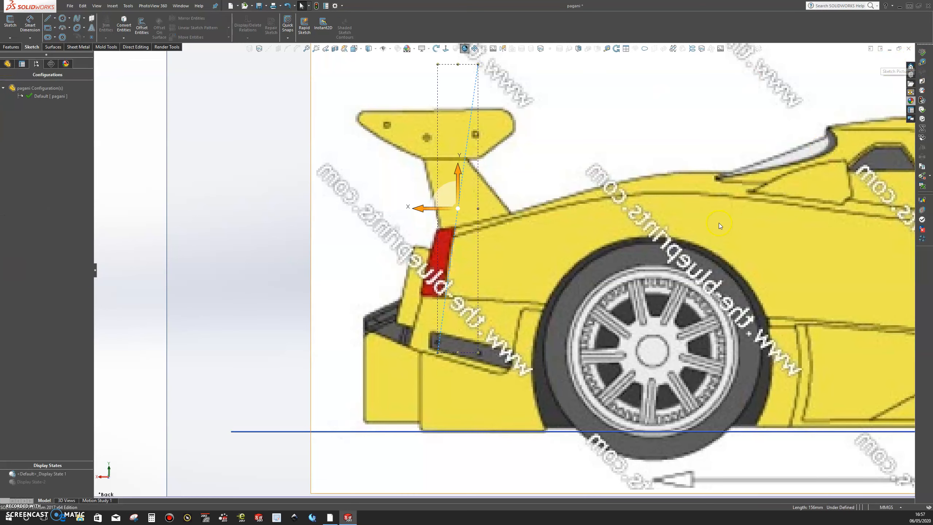
Step: Trim the fender surface with Sketch14, removing the pointed piece behind the tail light line
scroll(719, 223, "up", 5)
middle_click_drag(362, 299, 577, 317)
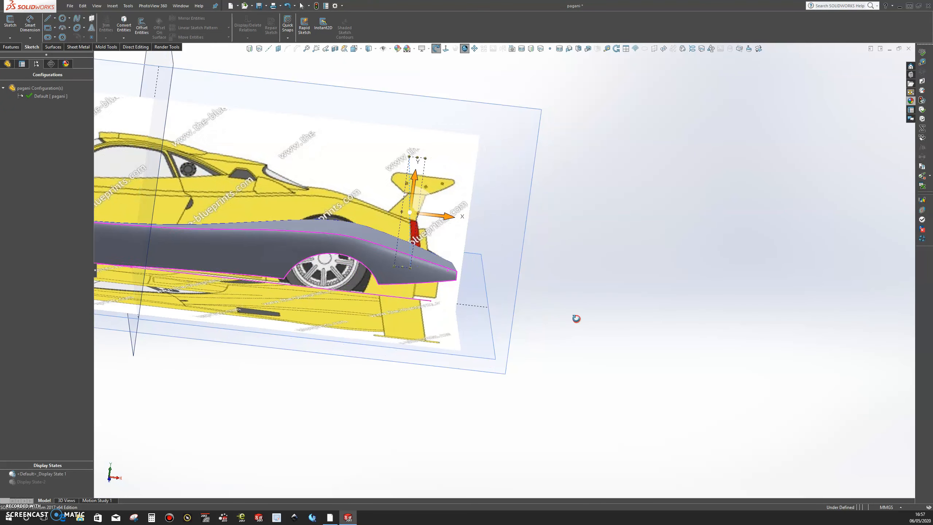
left_click(54, 47)
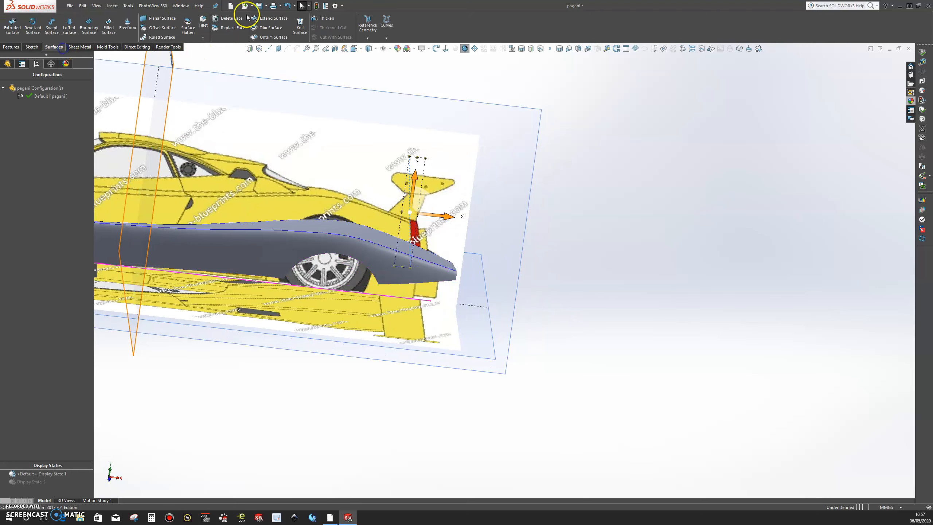
left_click(282, 28)
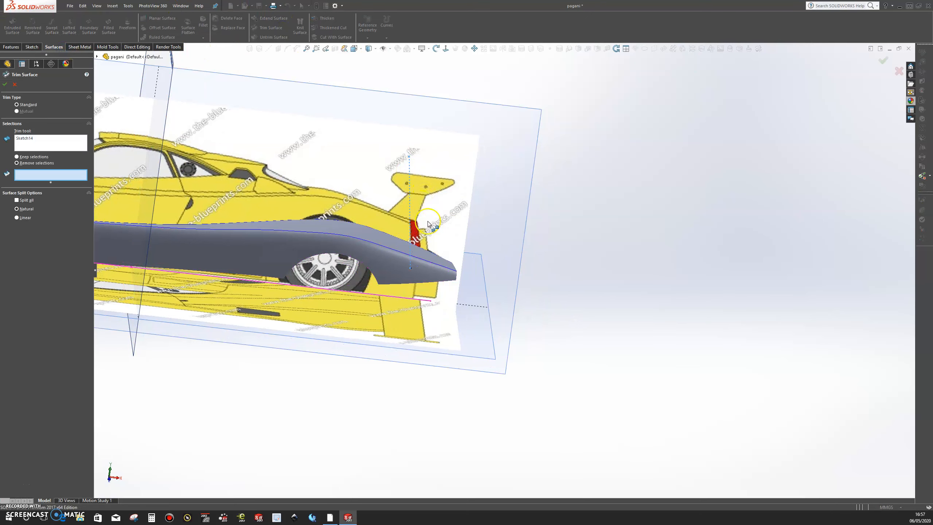
left_click(439, 263)
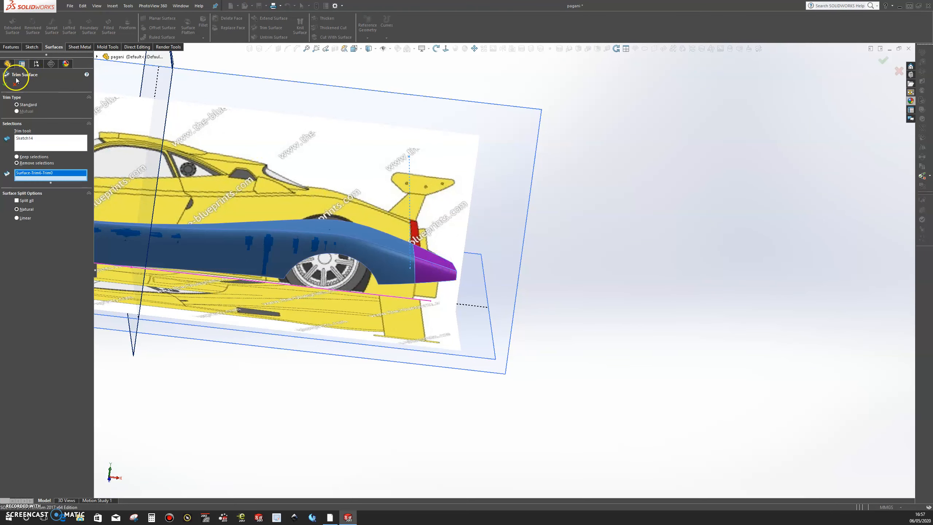
left_click(5, 85)
Step: Inspect the trimmed fender alone in Display State-2, and return to the display state with the blueprints
scroll(714, 250, "up", 4)
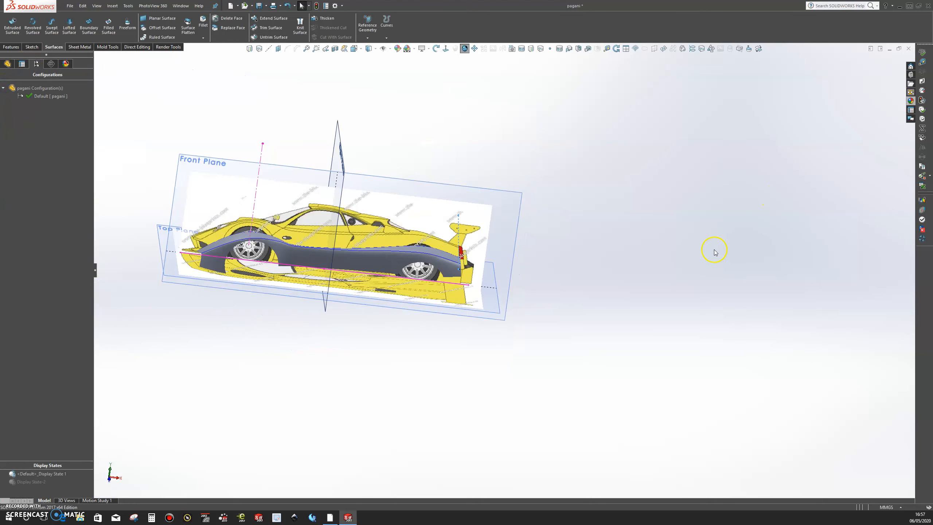
middle_click_drag(631, 251, 715, 231)
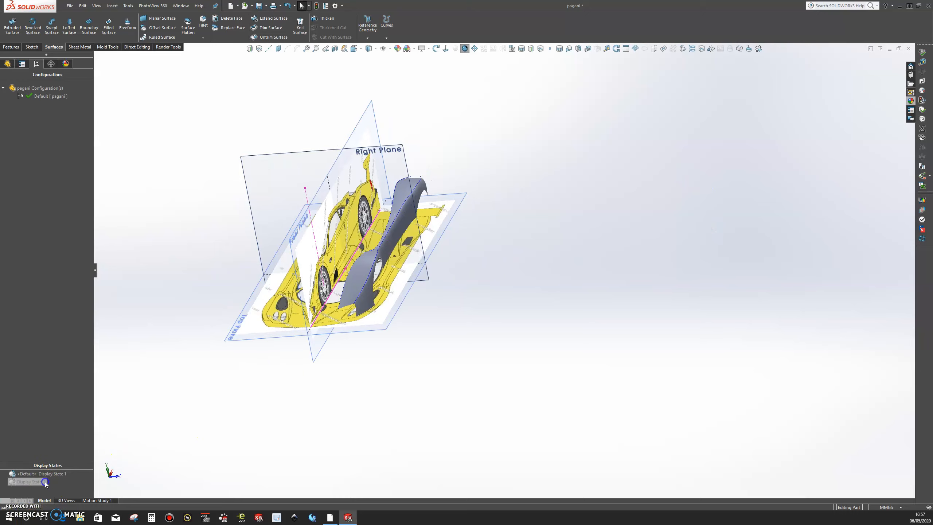
double_click(31, 482)
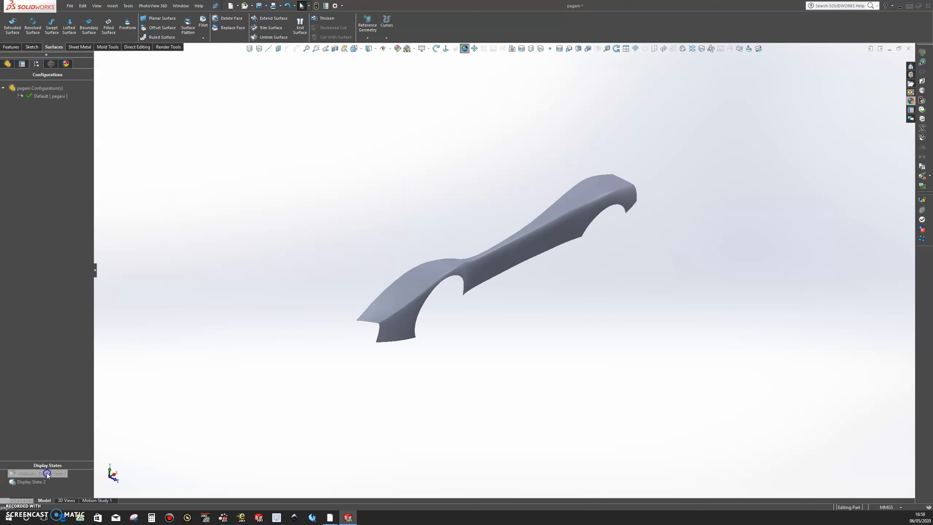
double_click(47, 474)
Step: Open a sketch on the Top Plane, viewed normal to it, with the cabin side and fender in view
mouse_move(596, 164)
middle_mouse_down()
mouse_move(575, 141)
mouse_move(672, 193)
middle_mouse_up()
left_click(690, 217)
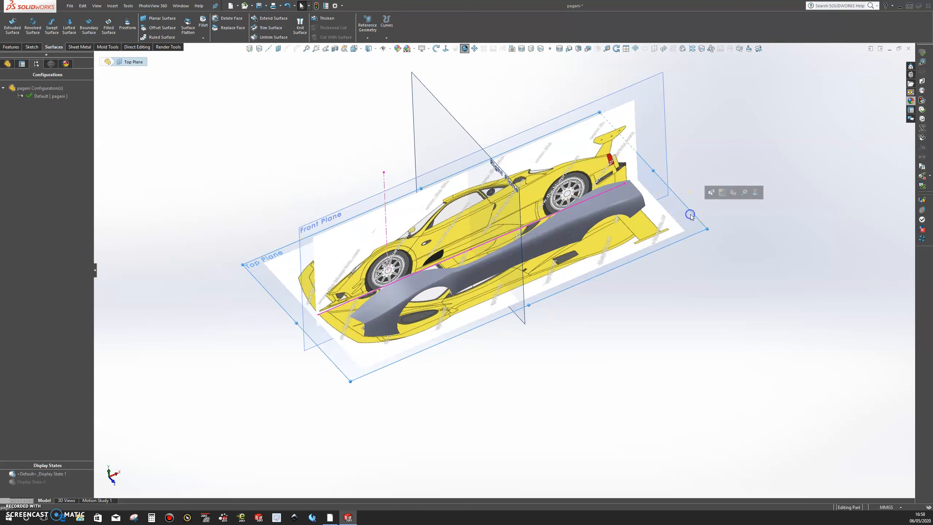
left_click(722, 194)
left_click(446, 48)
scroll(532, 335, "down", 3)
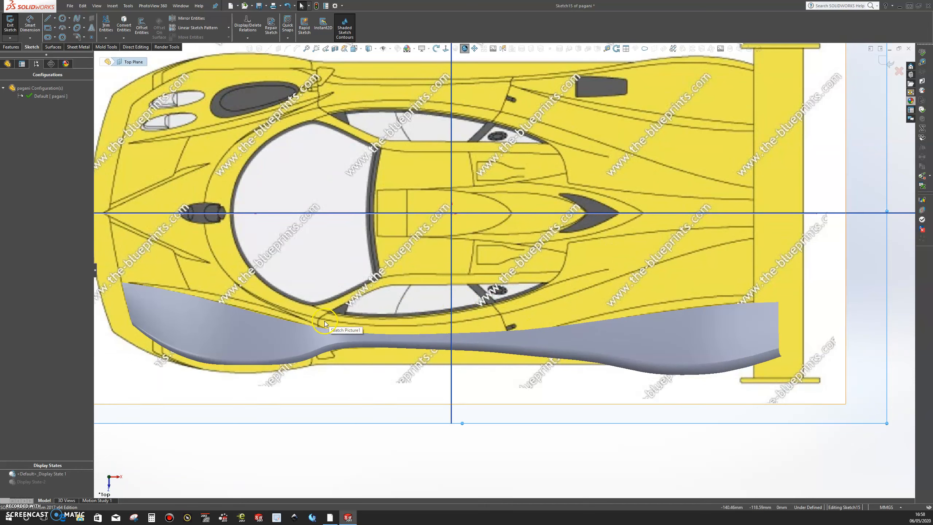
left_click(402, 330)
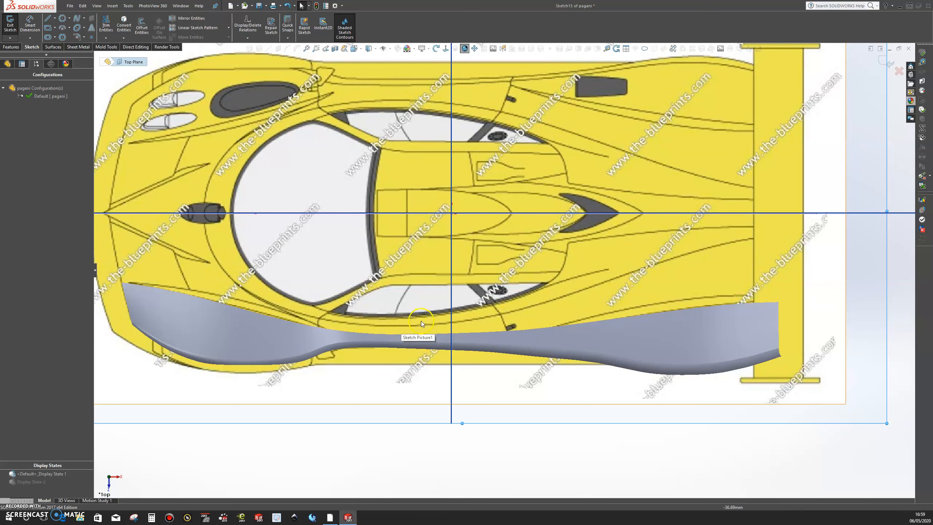
left_click(734, 243)
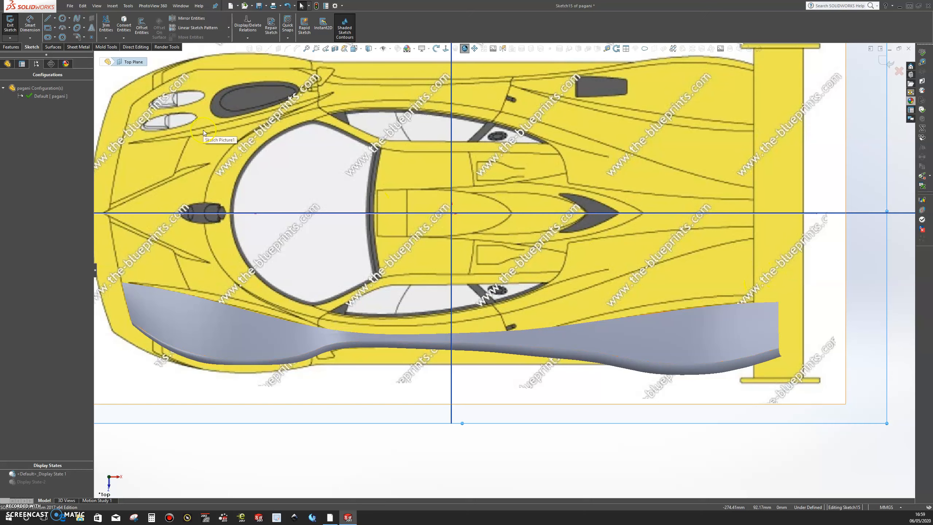
Step: Sketch a six-point spline from the windscreen's lower corner along the cabin side to just beyond the rear wing, and exit the sketch
left_click(76, 17)
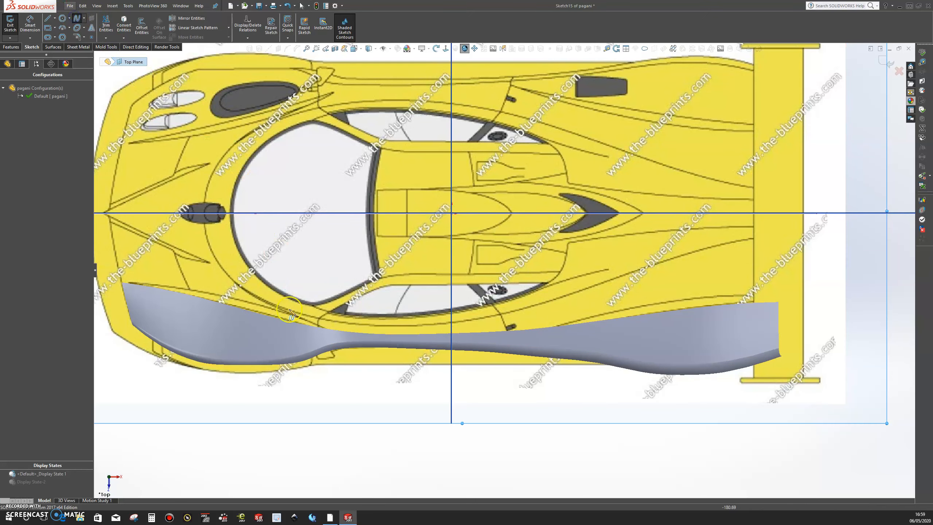
left_click(319, 320)
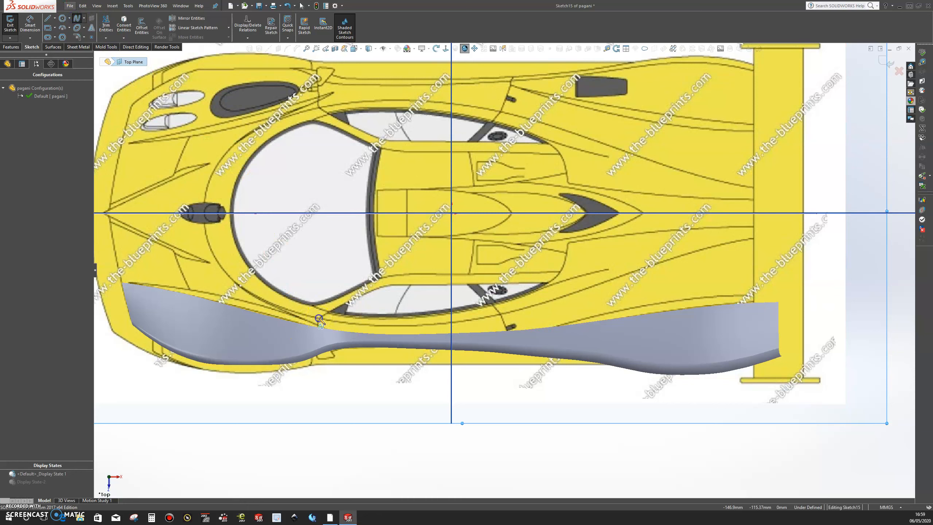
left_click(388, 326)
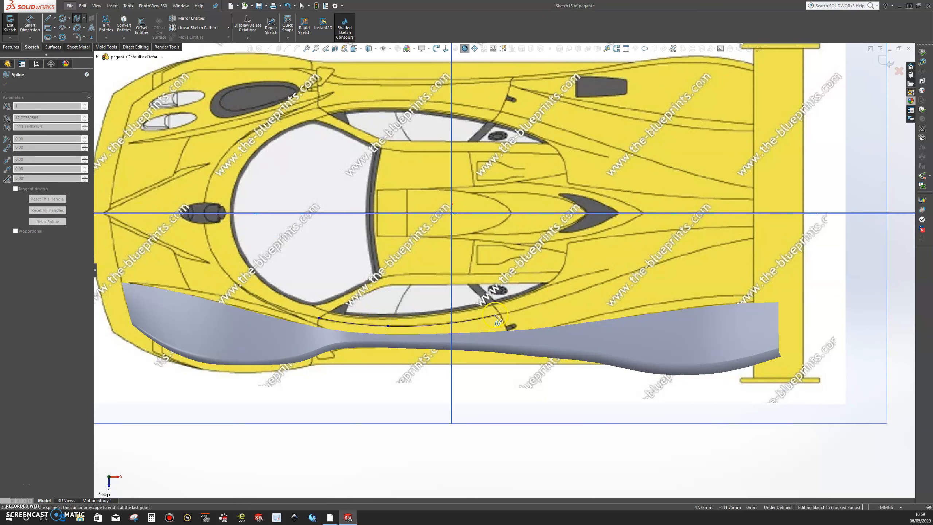
left_click(498, 315)
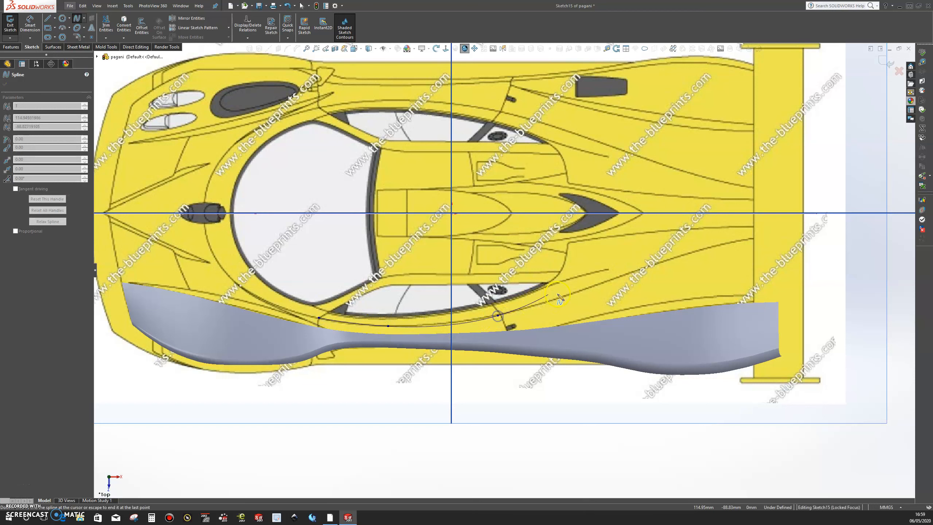
left_click(585, 290)
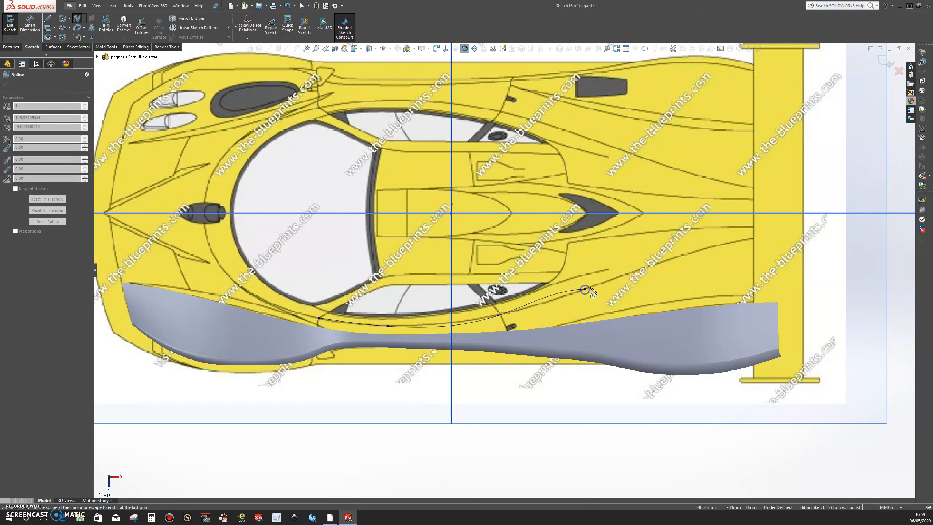
left_click(693, 252)
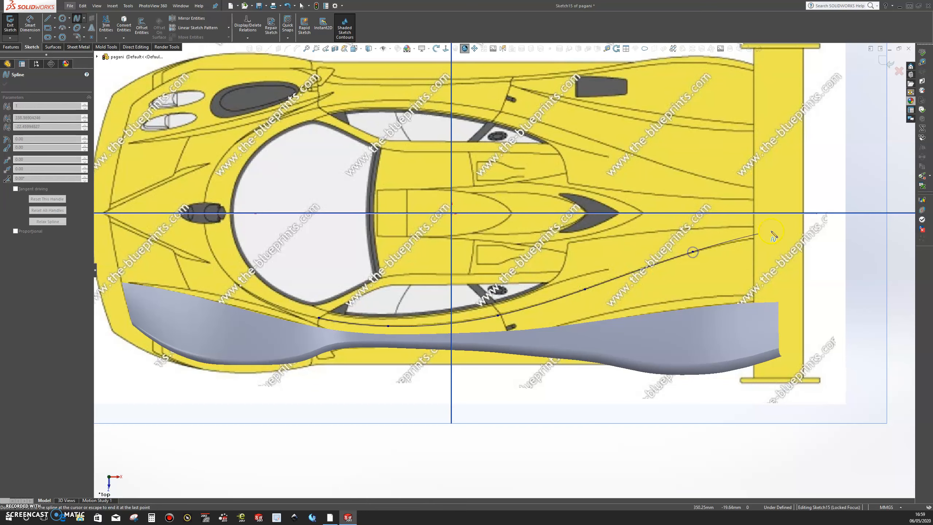
double_click(821, 235)
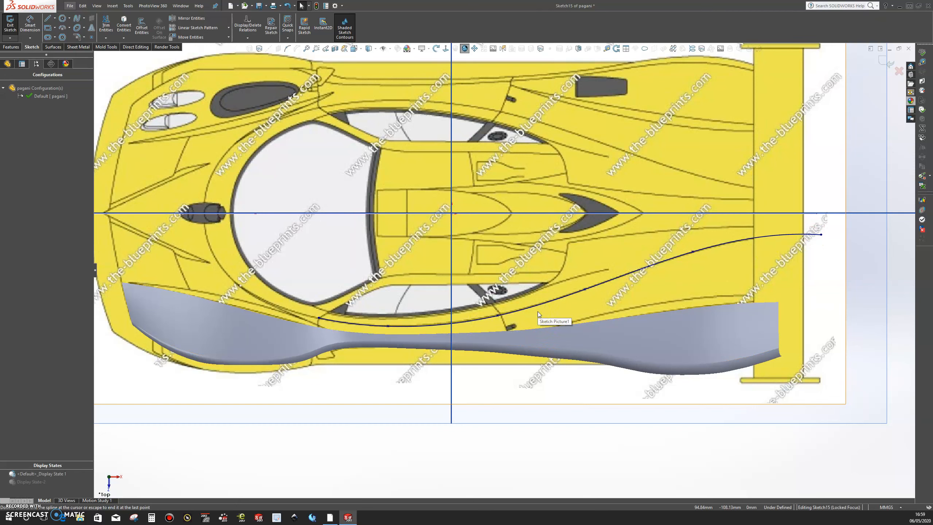
left_click(882, 60)
Step: Open a new sketch on the Front Plane over the side-view blueprint
mouse_move(488, 463)
middle_mouse_down()
mouse_move(479, 441)
mouse_move(483, 463)
mouse_move(478, 456)
mouse_move(471, 318)
mouse_move(537, 345)
mouse_move(535, 329)
middle_mouse_up()
scroll(503, 391, "up", 3)
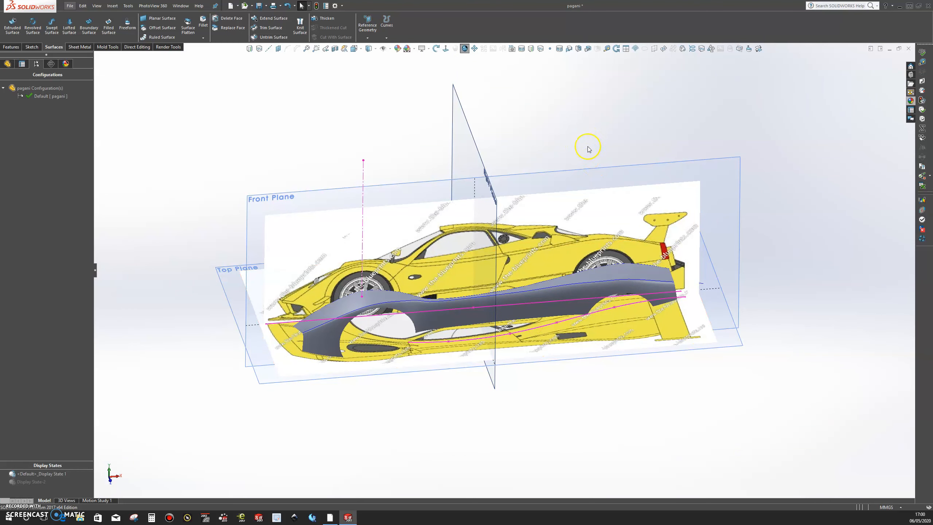
left_click(586, 173)
left_click(615, 153)
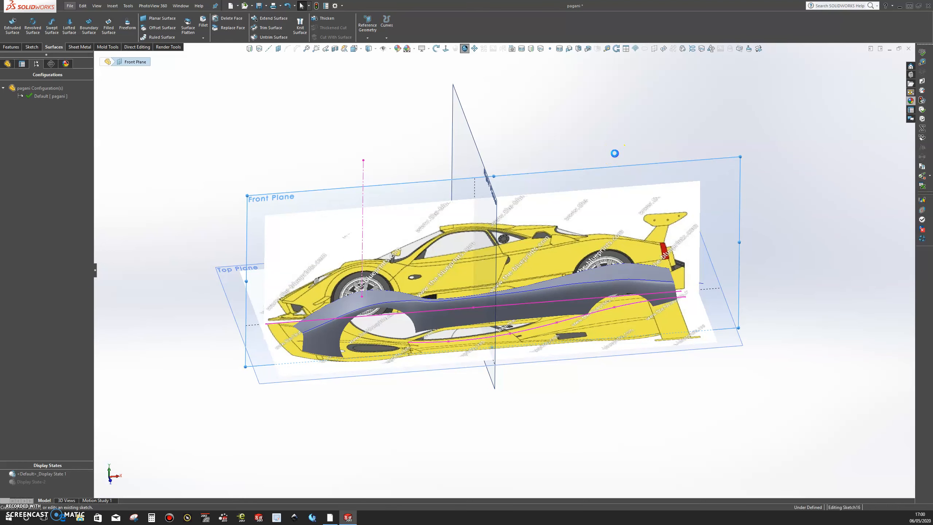
Step: Convert the fender surface's upper edge into a curve in the Front Plane sketch
left_click(446, 50)
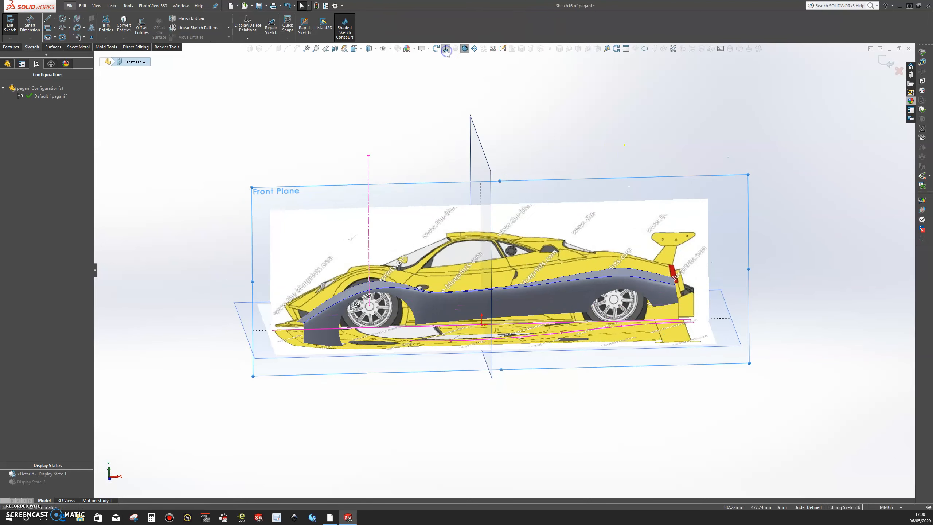
scroll(496, 305, "down", 5)
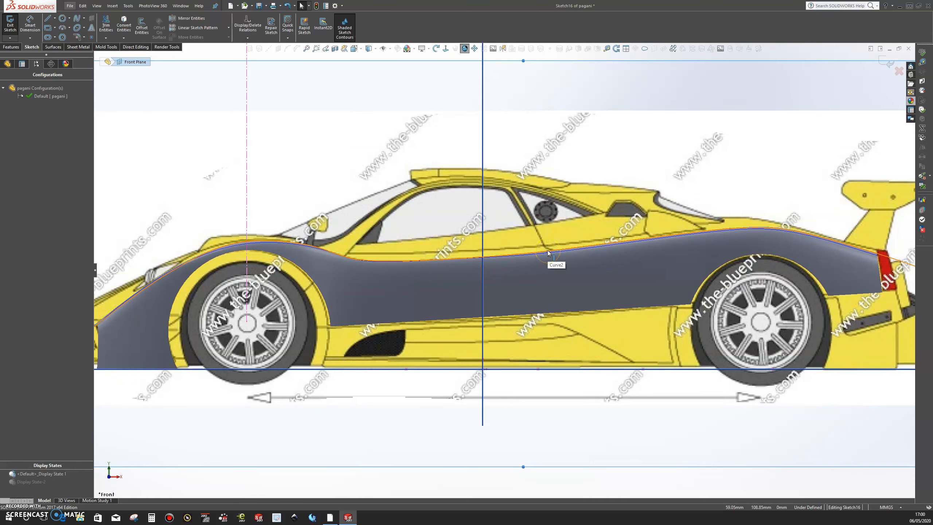
middle_click_drag(526, 296, 524, 317)
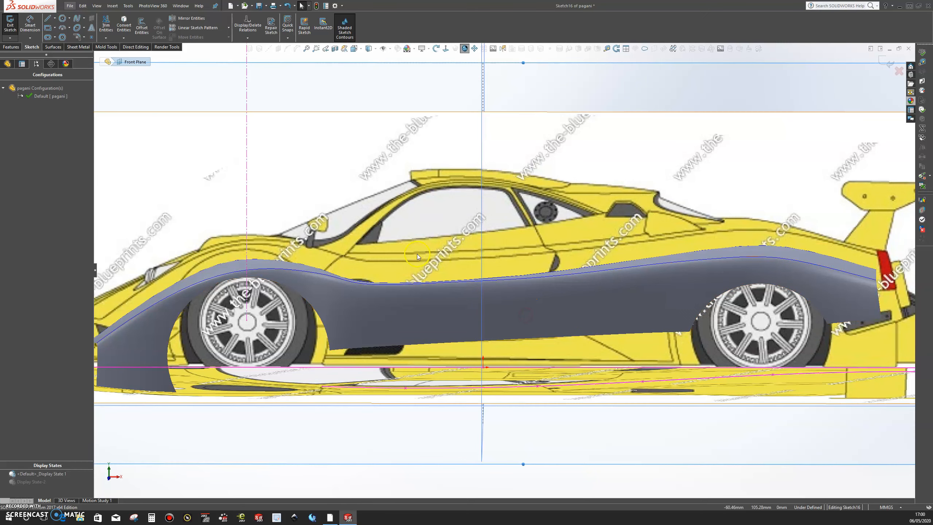
left_click(446, 282)
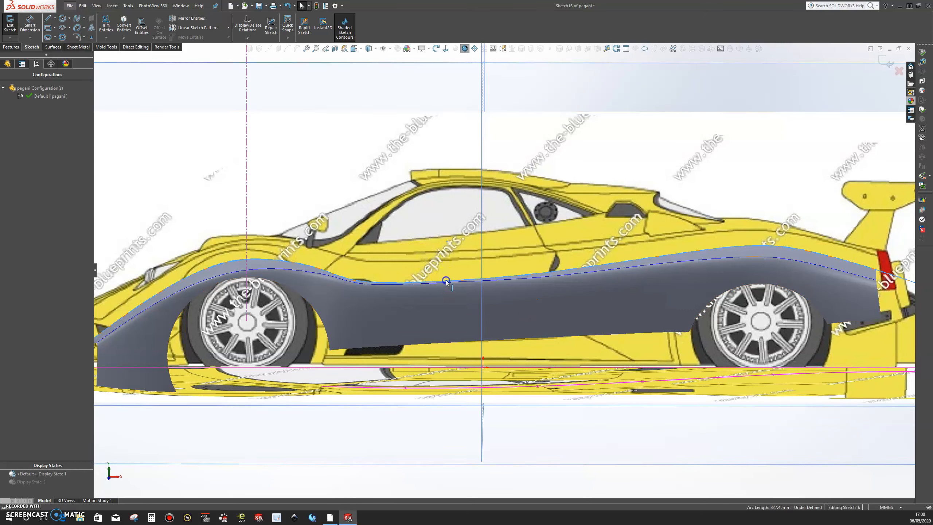
left_click(123, 26)
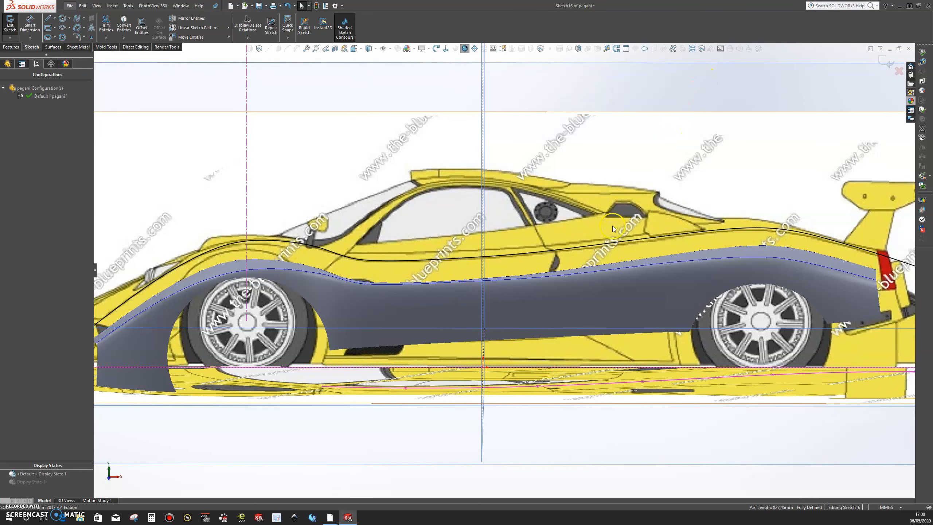
Step: With the Front Plane viewed from the back, sketch a line from the windscreen pillar across the converted curve to the front wheel arch
left_click(446, 50)
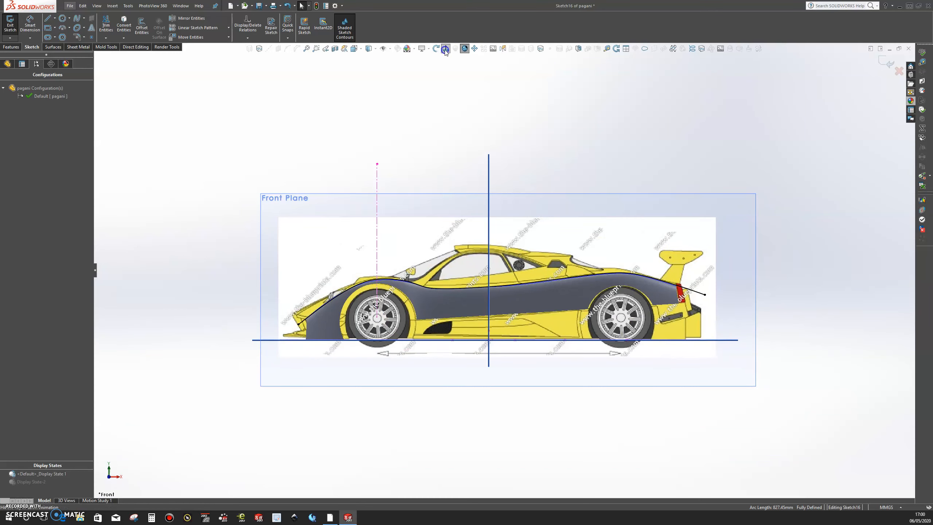
left_click(445, 51)
scroll(459, 294, "down", 3)
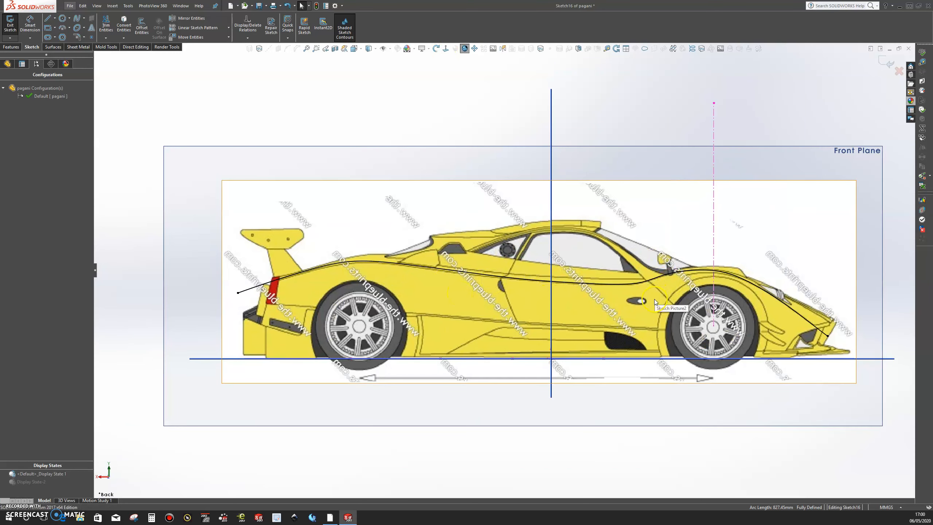
left_click(49, 18)
scroll(681, 293, "down", 4)
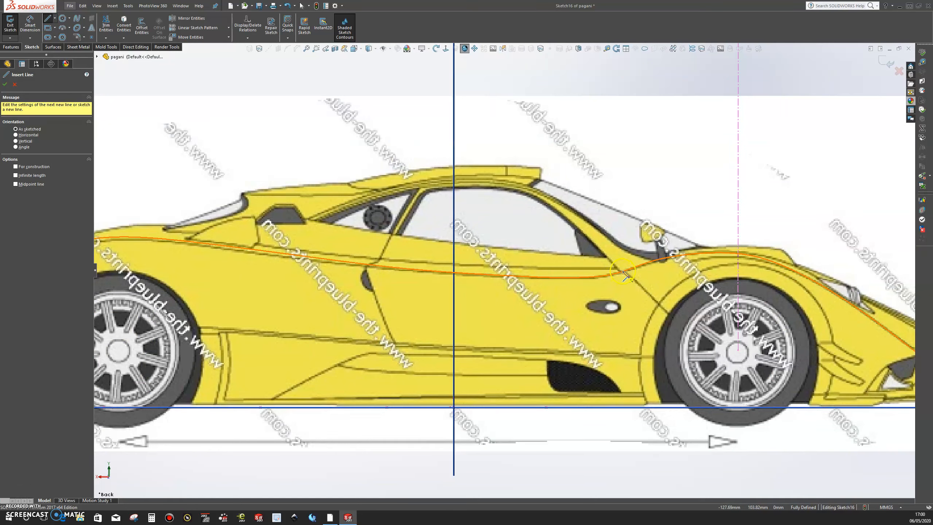
left_click(579, 216)
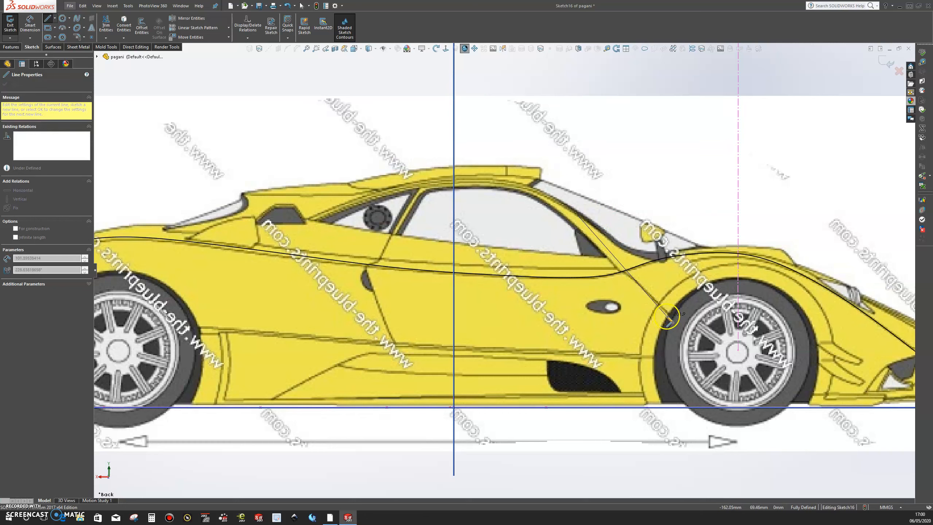
double_click(666, 317)
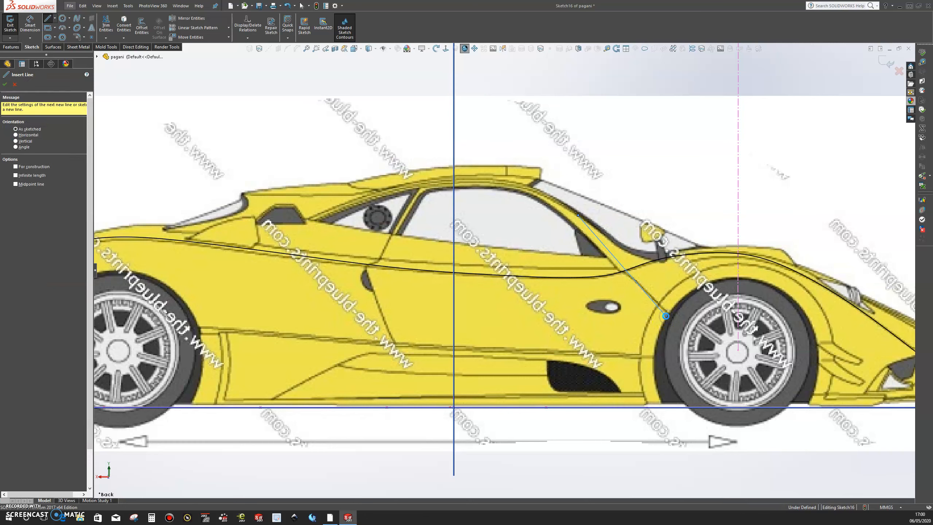
key("Escape")
Step: Trim away the converted curve forward of the crossing line, and trim off the line itself
left_click(106, 25)
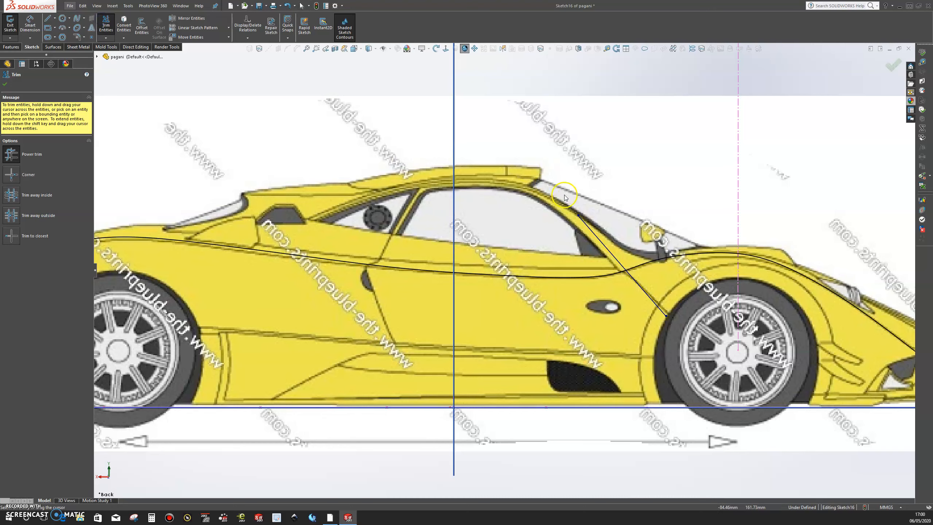
left_click_drag(674, 271, 642, 237)
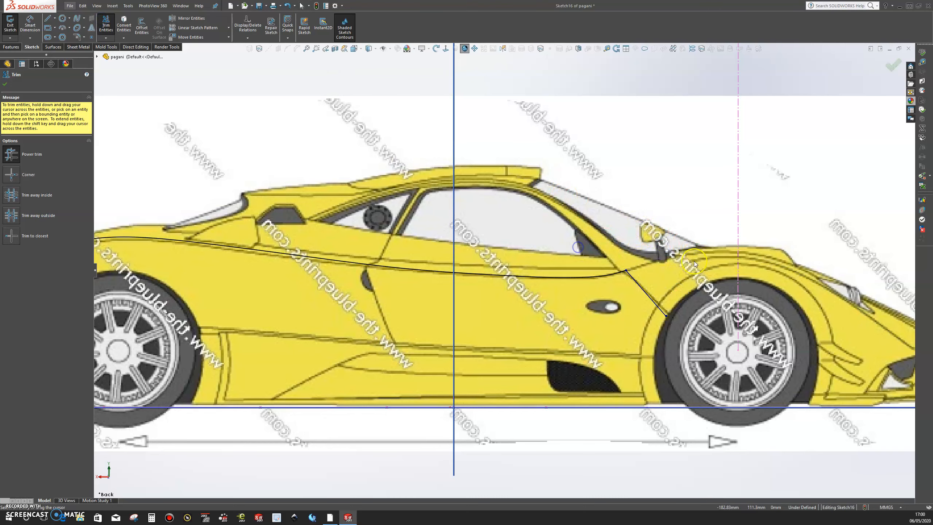
scroll(624, 302, "up", 8)
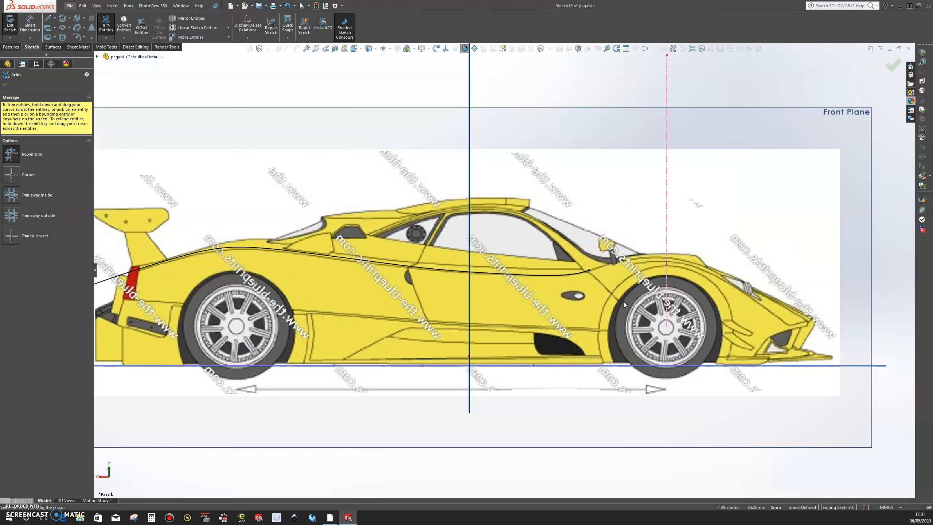
scroll(371, 268, "down", 7)
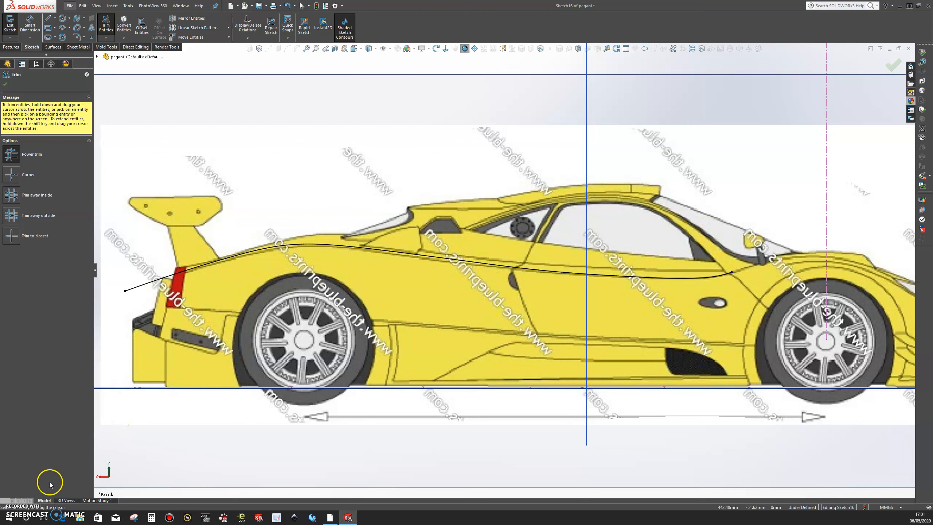
left_click(13, 507)
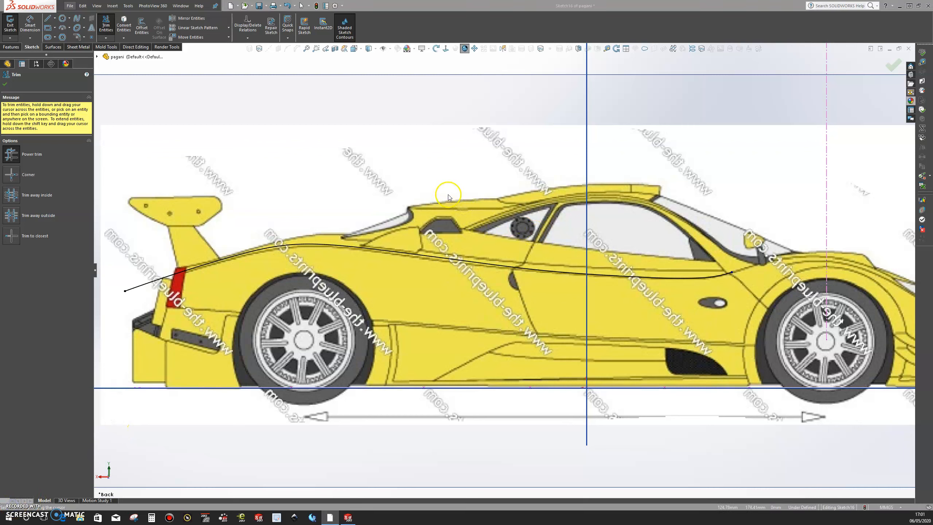
Step: Sketch a four-point spline from the converted curve at the door's rear edge, over the rear wheel, to just below the rear wing
left_click(77, 18)
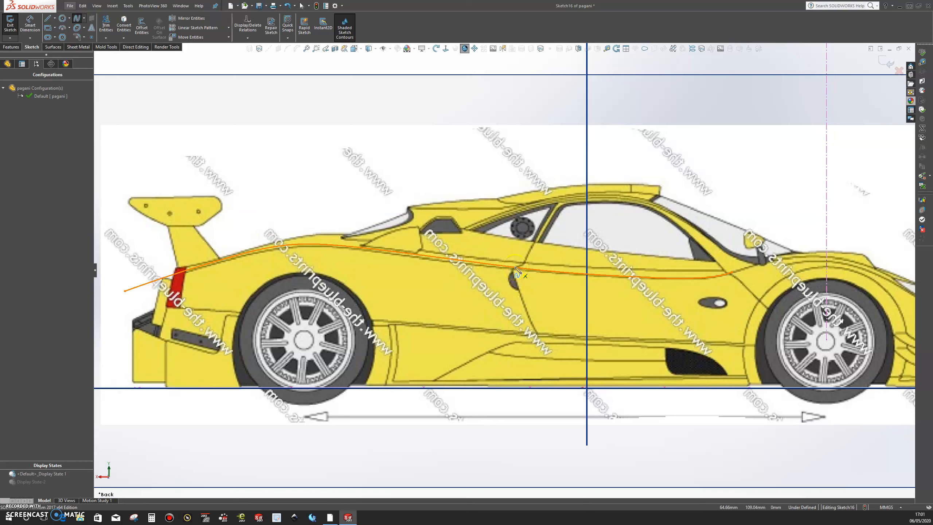
left_click(517, 270)
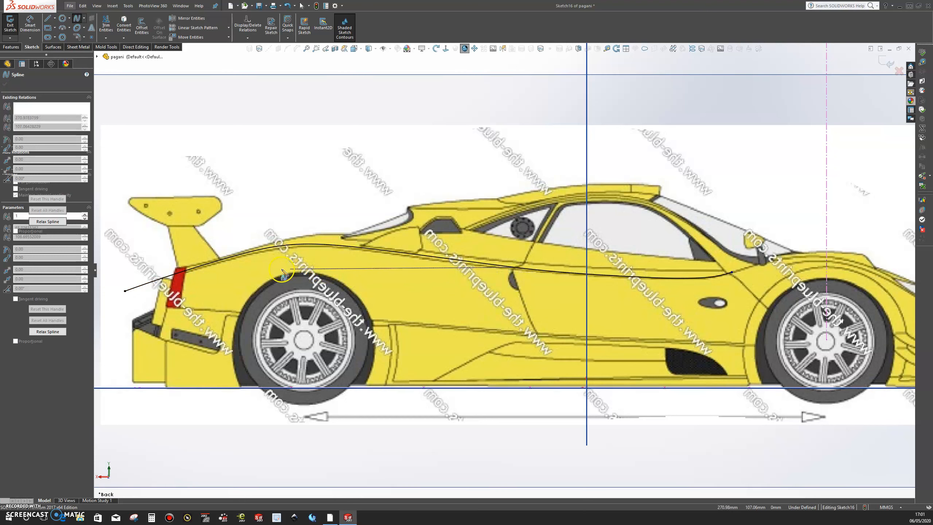
left_click(267, 272)
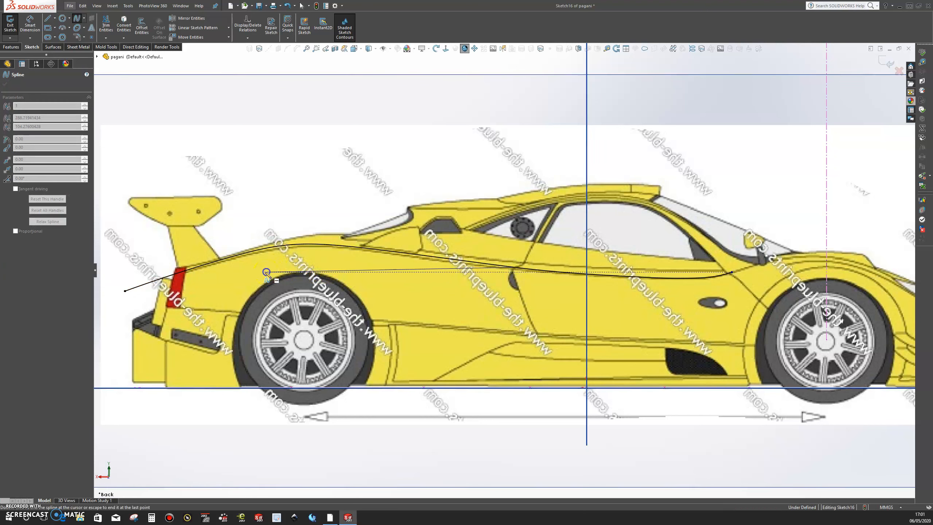
left_click(197, 283)
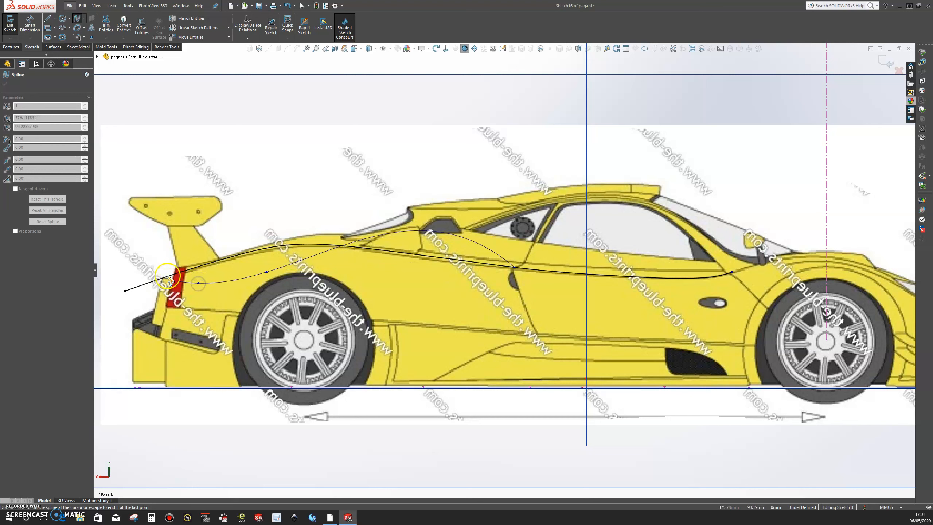
double_click(156, 241)
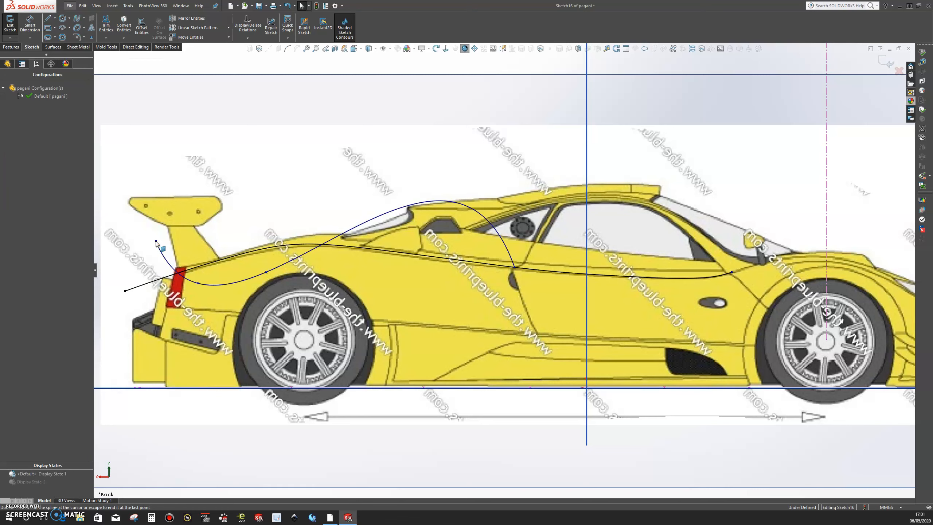
Step: Power-trim the converted curve behind the new spline's starting point at the door's rear edge
left_click(106, 25)
left_click_drag(309, 184, 252, 257)
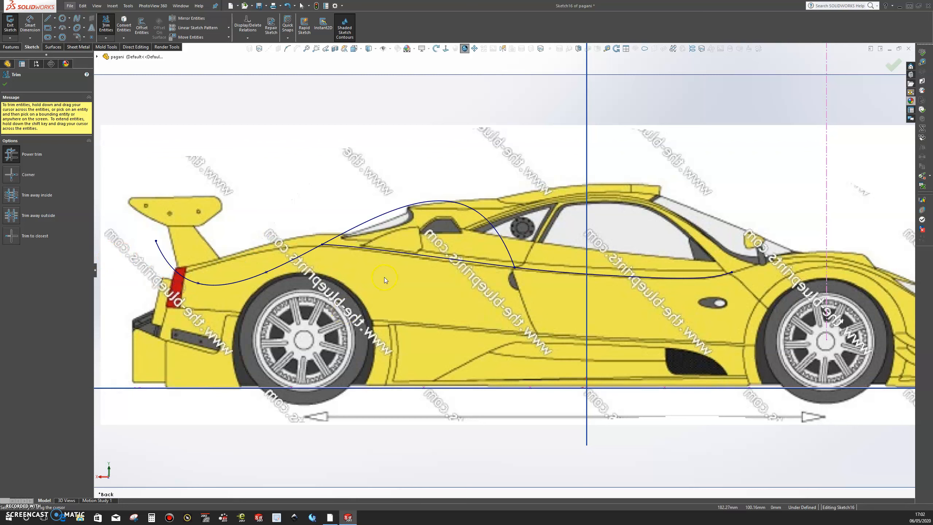
left_click_drag(393, 264, 411, 238)
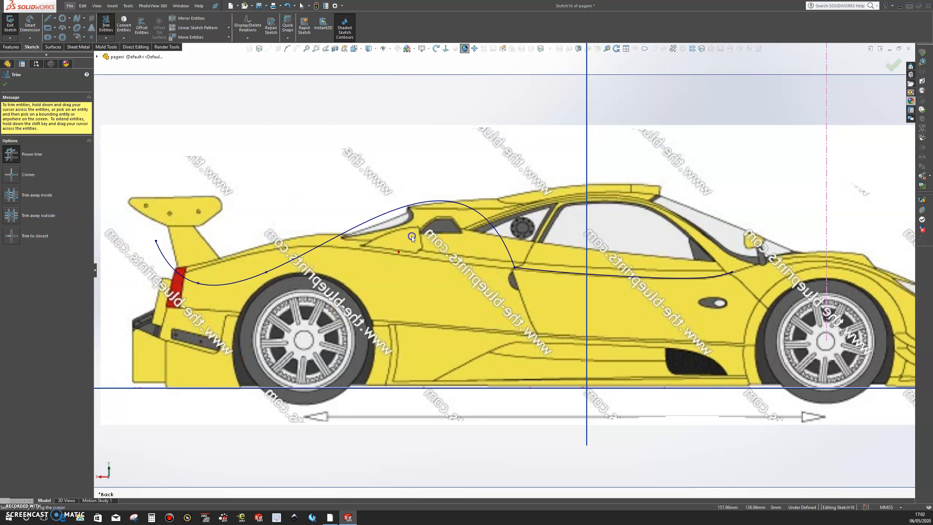
left_click(4, 84)
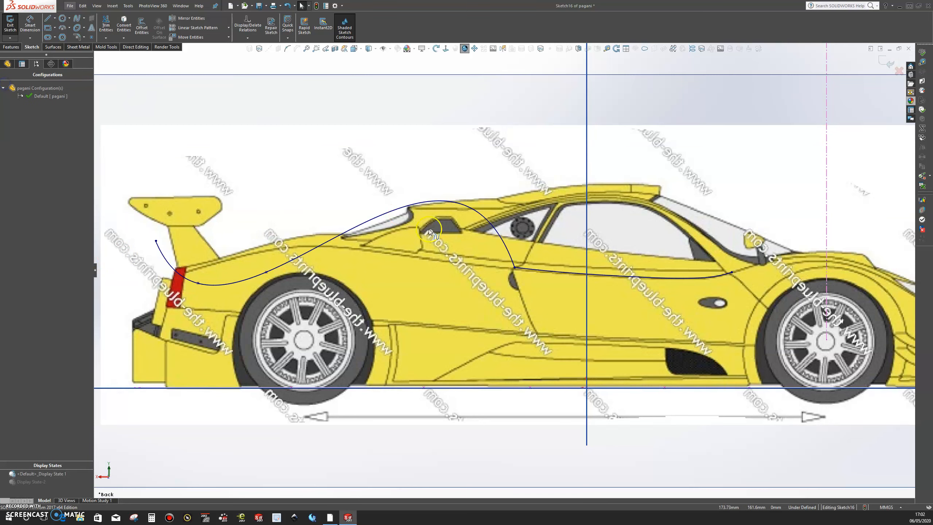
Step: Add a Fix relation to the remaining converted curve along the door
left_click(596, 274)
left_click(617, 241)
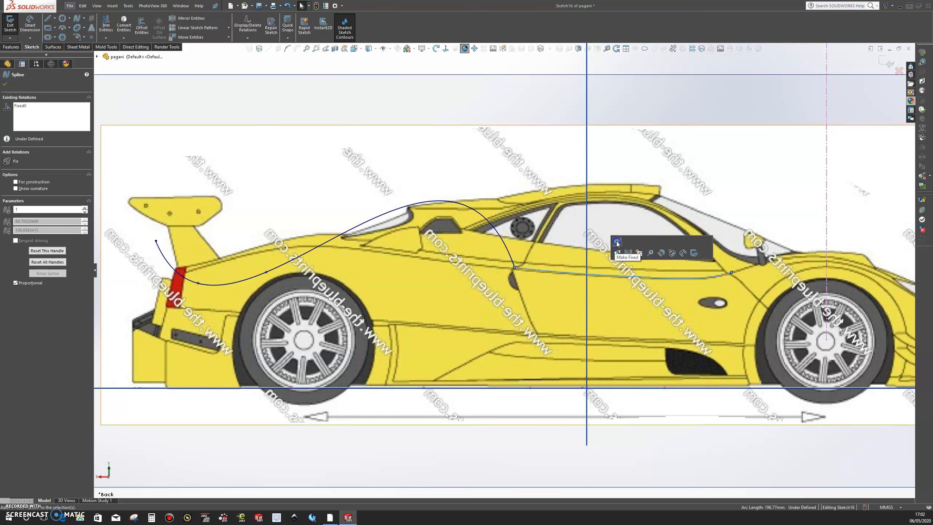
left_click(617, 244)
left_click(162, 125)
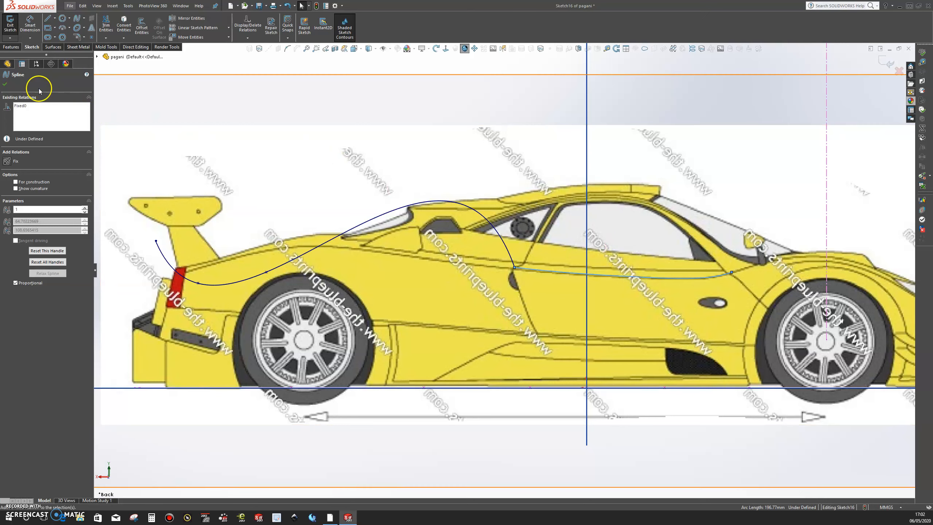
left_click(4, 82)
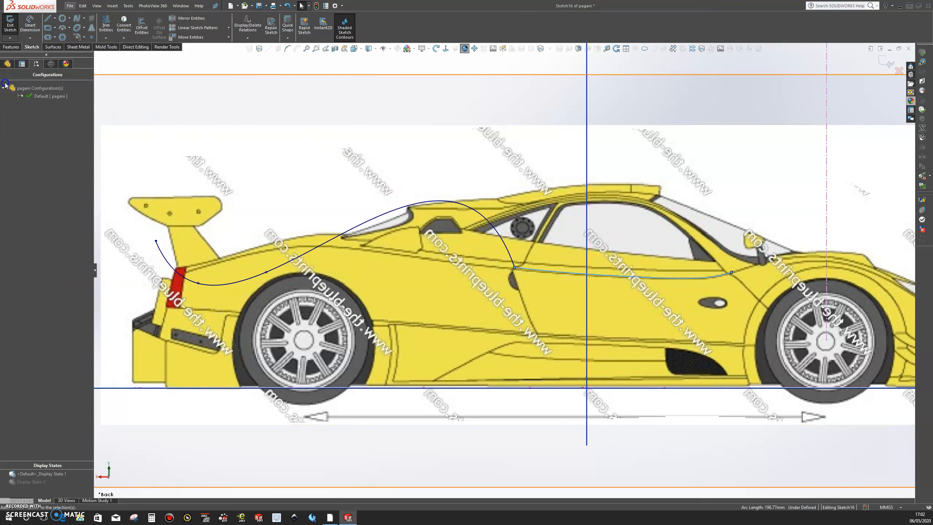
Step: Flatten the rear spline along the body side by pulling its two inner control polygon points close to the waistline
left_click(433, 201)
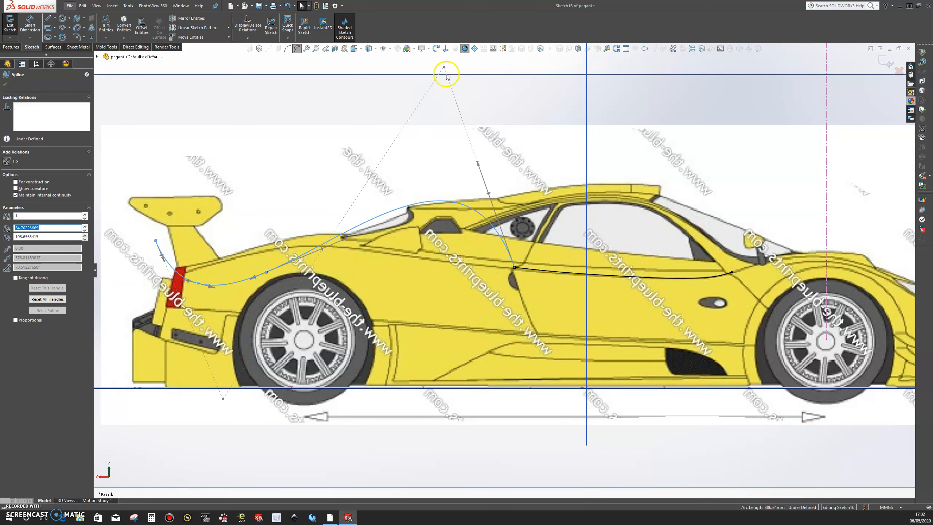
left_click_drag(445, 69, 433, 117)
left_click_drag(222, 398, 216, 268)
left_click_drag(432, 117, 381, 256)
left_click(211, 262)
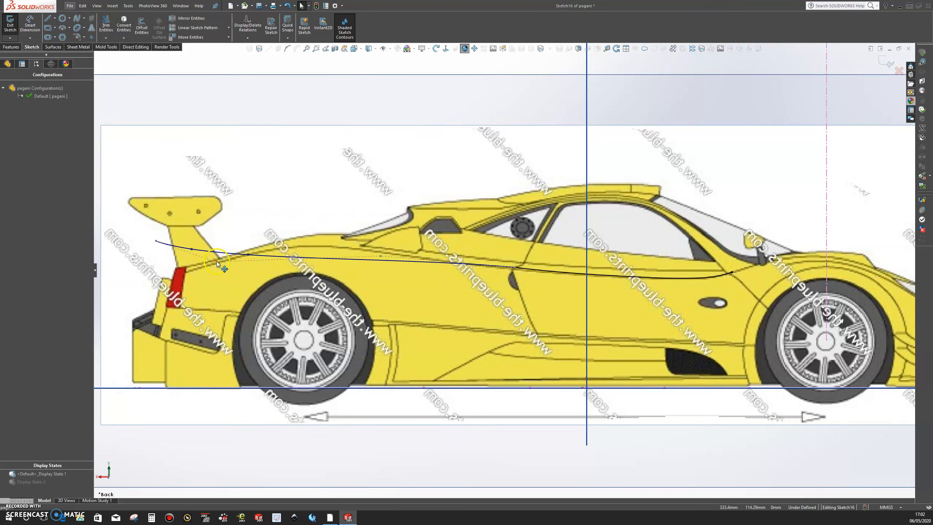
Step: Reshape the rear spline so it dips at the tail light and its end curls up under the wing, with the front control point above the rear wheel
left_click(217, 263)
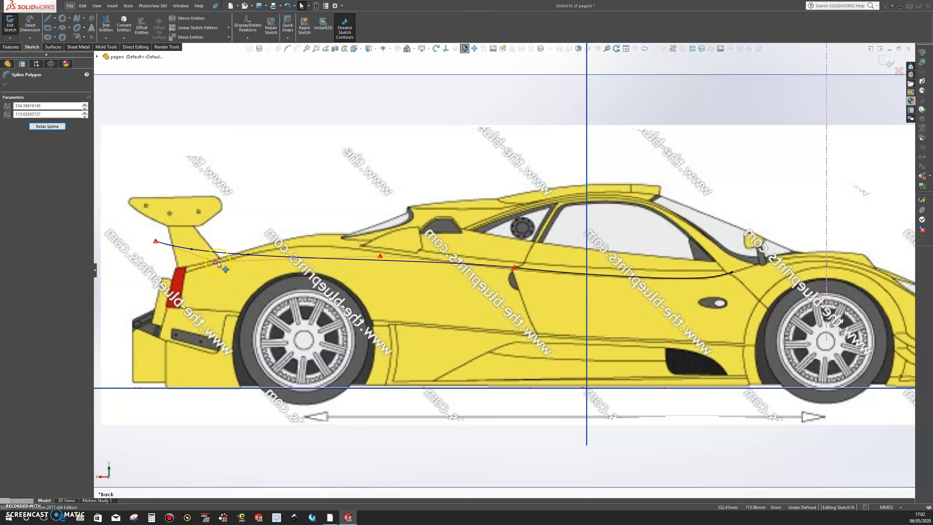
left_click_drag(201, 282, 176, 294)
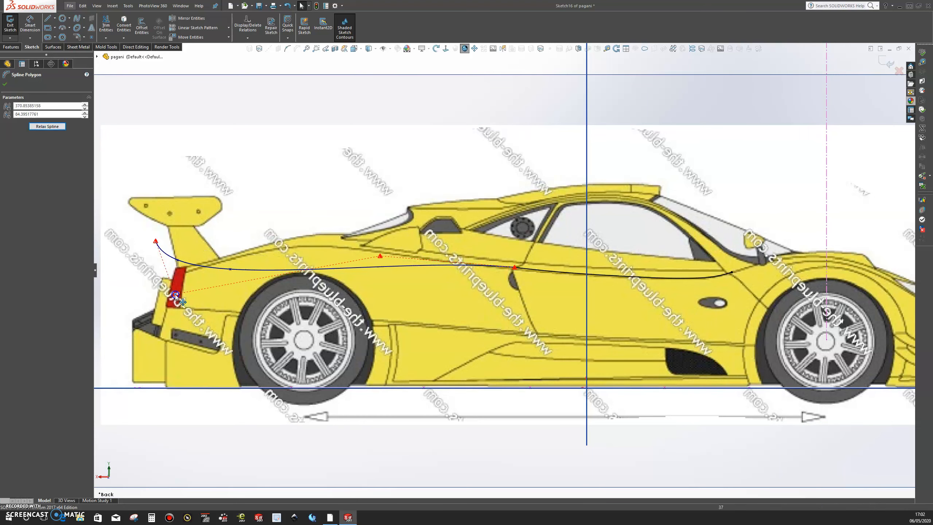
mouse_move(155, 241)
left_mouse_down()
mouse_move(134, 245)
mouse_move(162, 254)
left_mouse_up()
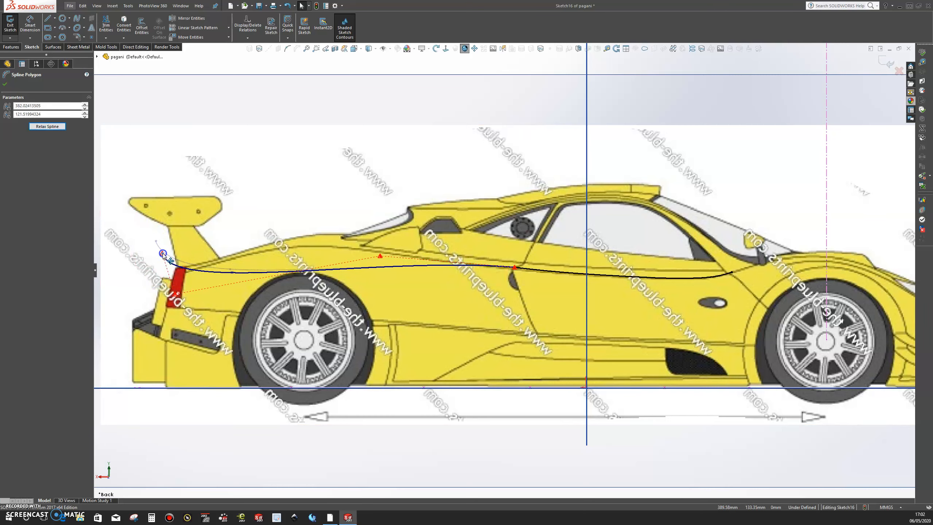
left_click(380, 256)
left_click_drag(381, 258, 318, 257)
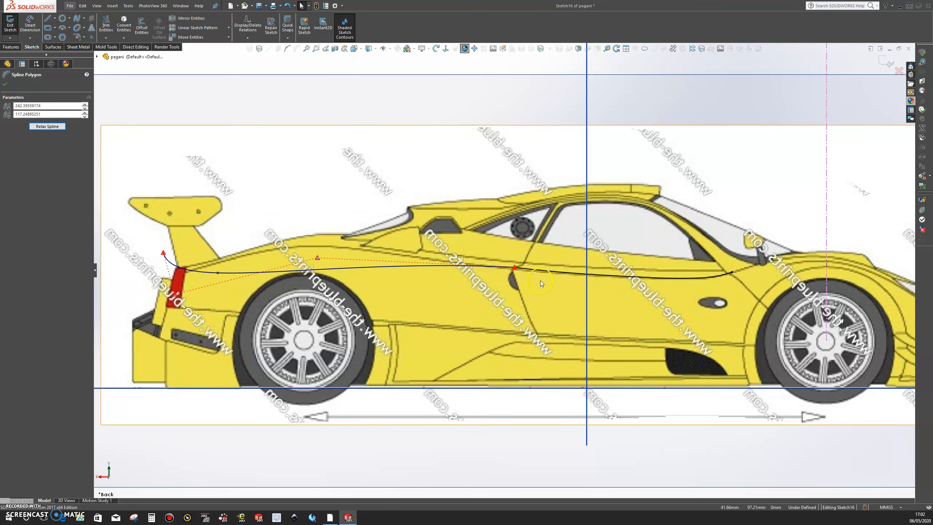
Step: Make the rear spline tangent to the fixed curve along the door
left_click(545, 272)
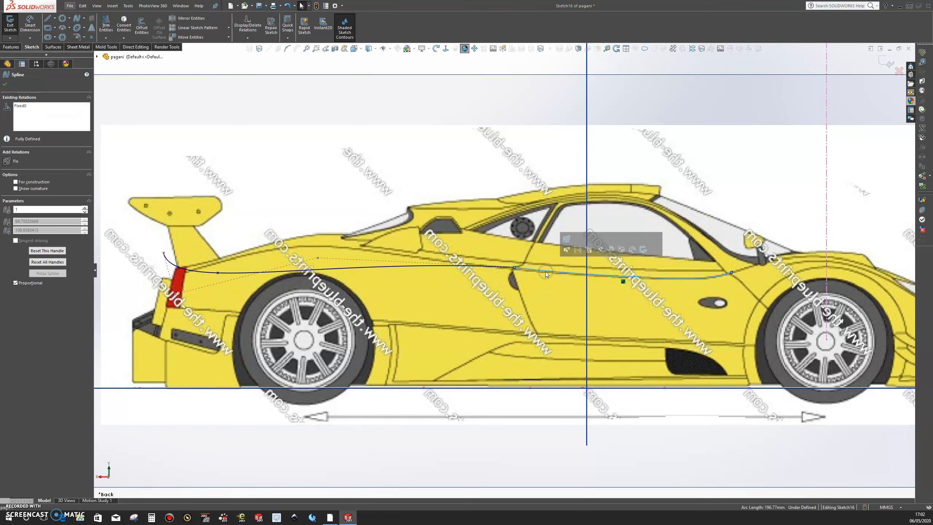
left_click(430, 269, "ctrl")
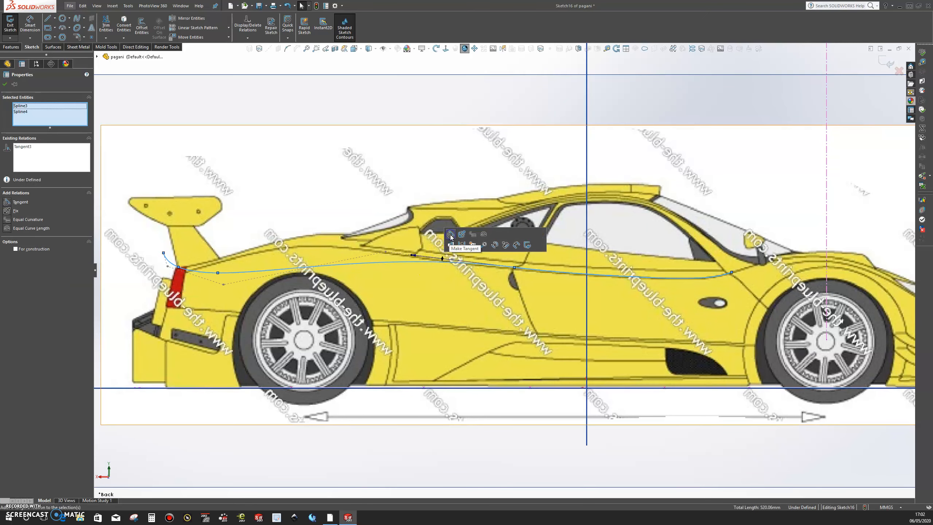
left_click(451, 237)
left_click(5, 85)
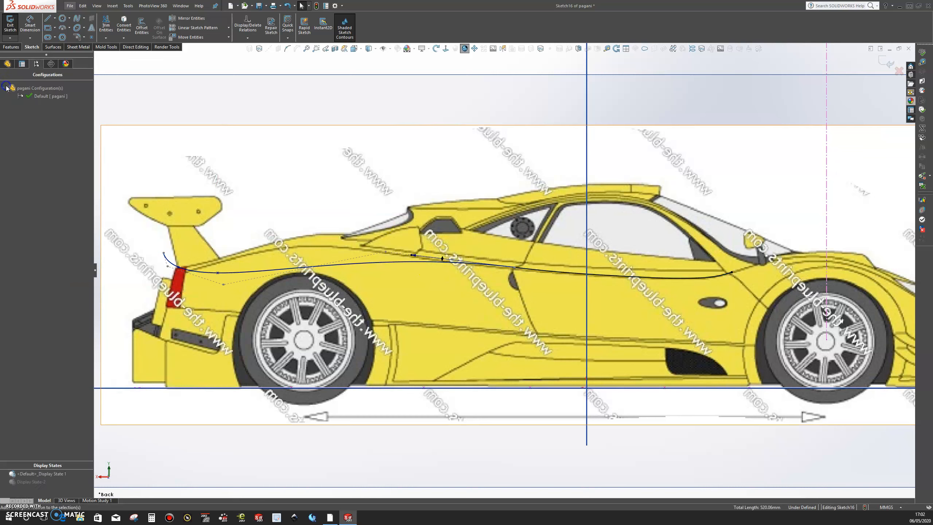
Step: Refine the rear spline by shifting its control points above the rear wheel and at the tail light, and finish the side-profile sketch
left_click(385, 252)
left_click_drag(385, 252, 354, 246)
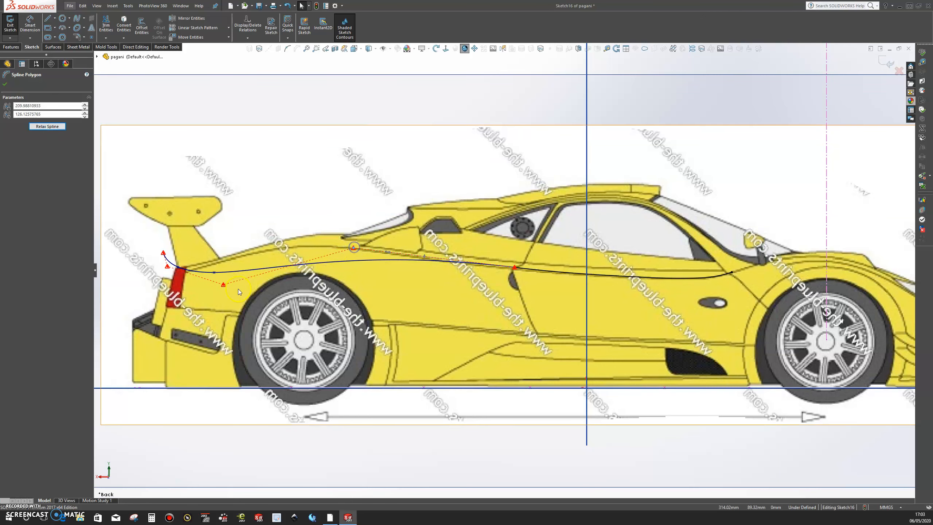
left_click_drag(223, 285, 257, 287)
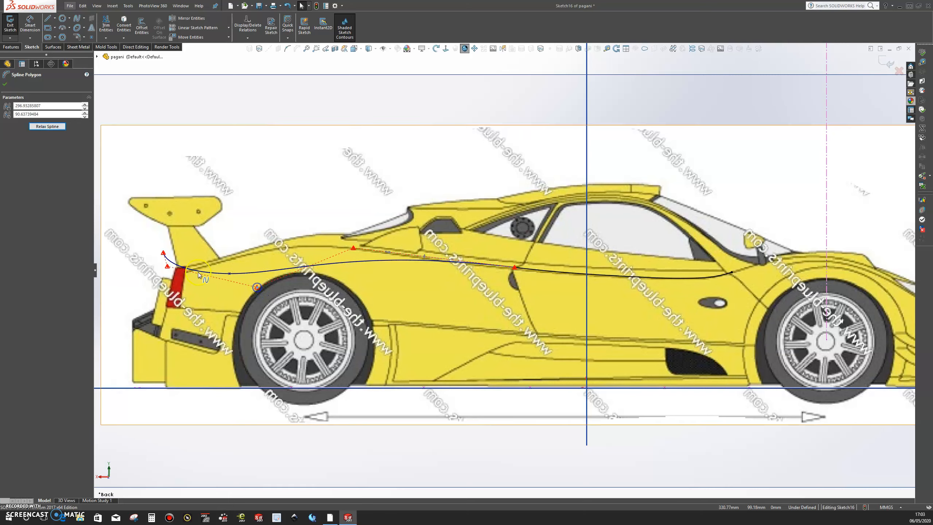
left_click_drag(164, 253, 175, 278)
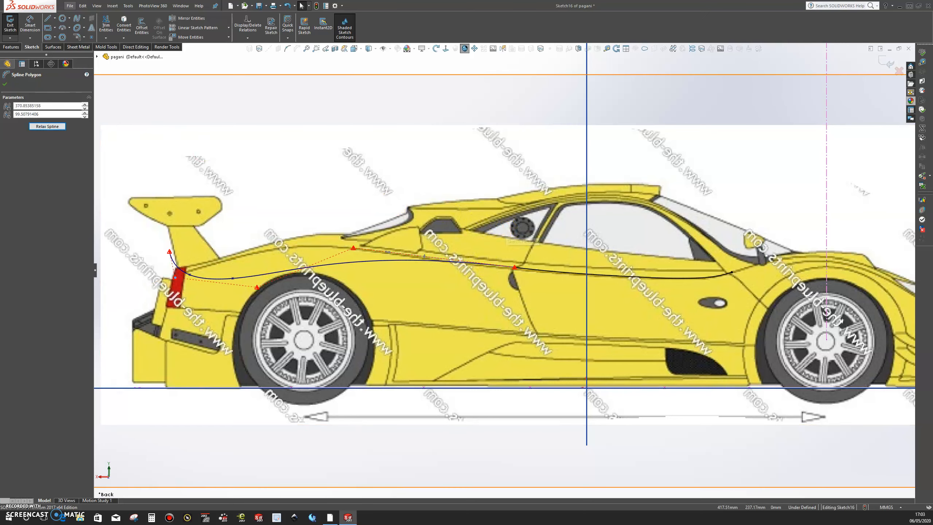
left_click(5, 84)
left_click(890, 64)
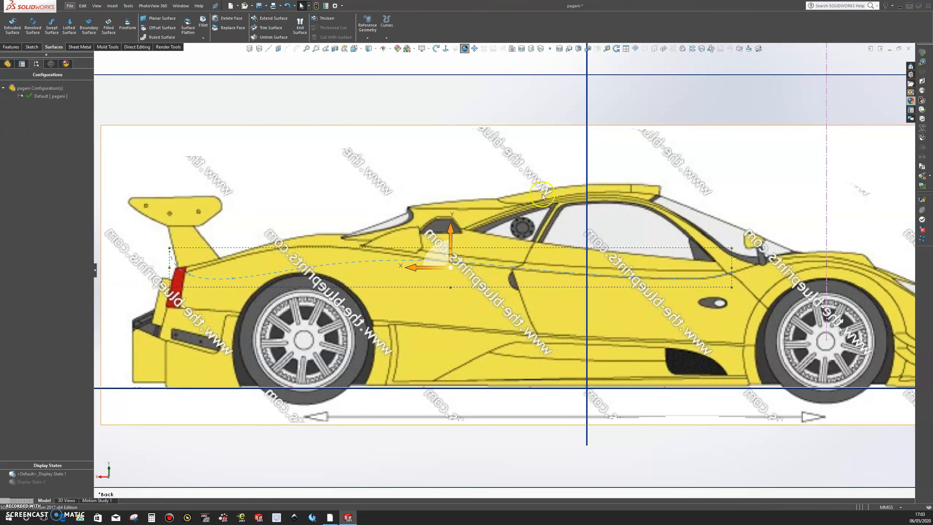
Step: Activate Display State-2 to hide the blueprints and reference planes around the body side
left_click(477, 67)
scroll(456, 307, "up", 3)
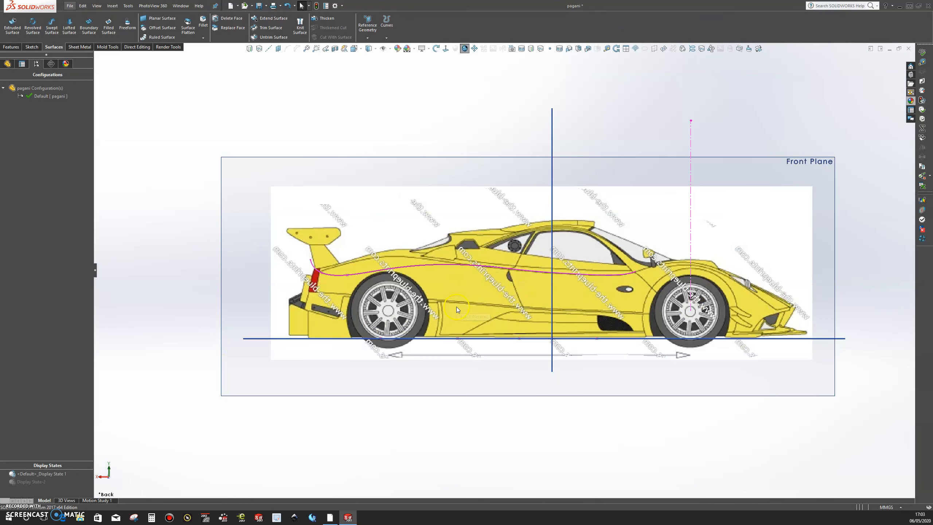
scroll(522, 267, "up", 1)
middle_click_drag(522, 267, 503, 272)
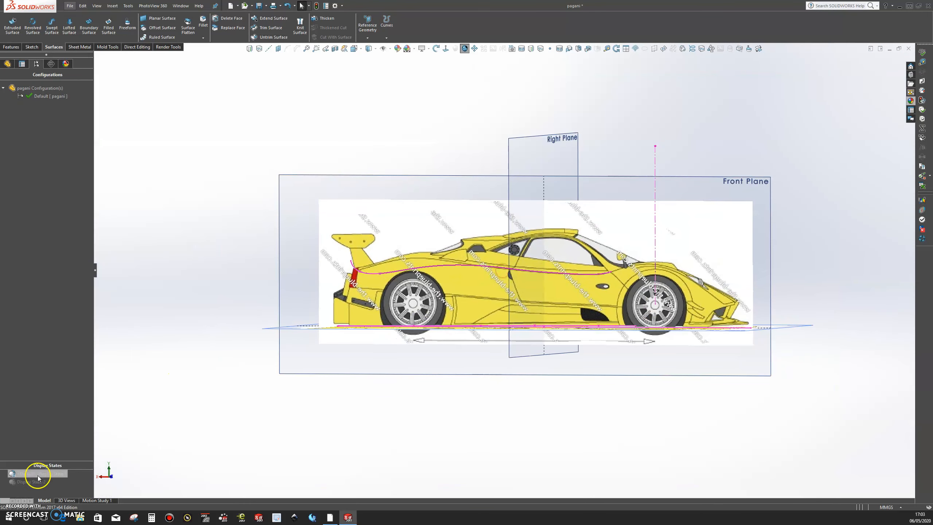
scroll(504, 270, "up", 3)
middle_click_drag(569, 283, 387, 318)
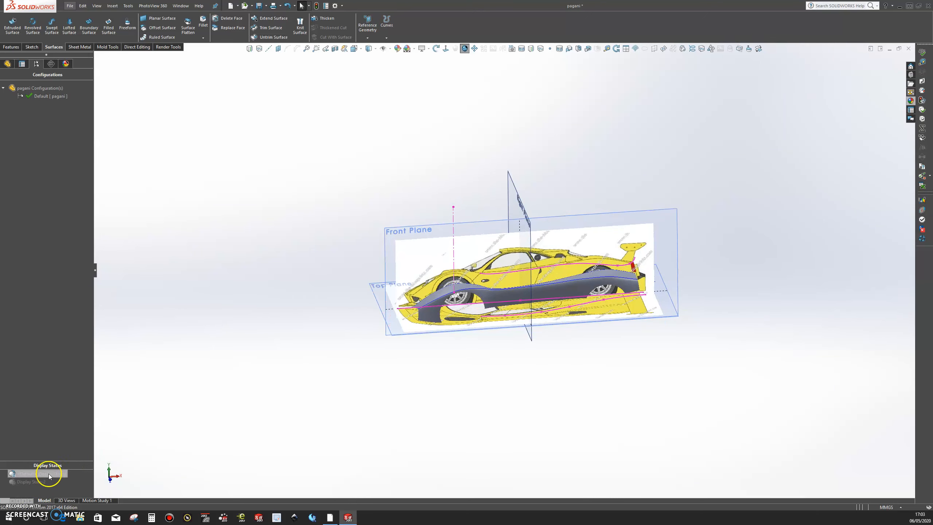
double_click(39, 482)
middle_click_drag(607, 353, 644, 338)
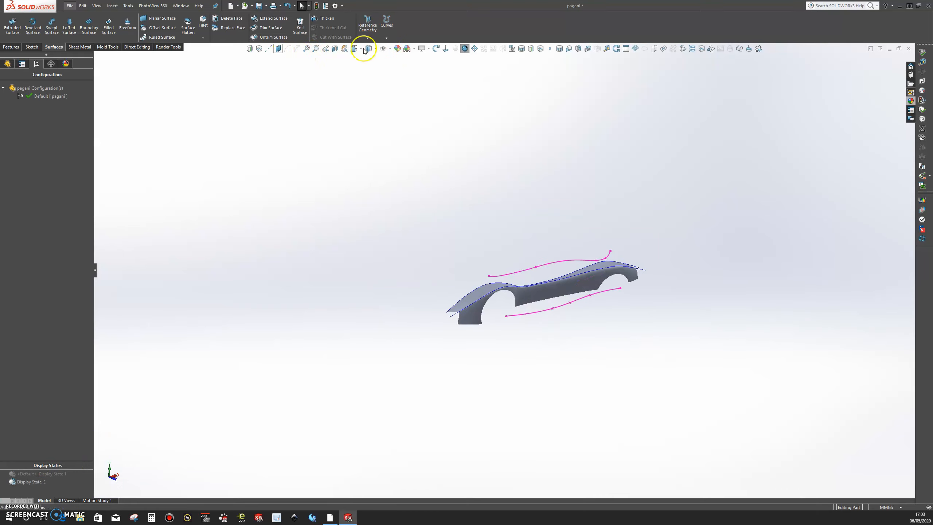
Step: Create a sketch-on-sketch projected curve from the side-profile spline and the plan-view spline
left_click(249, 50)
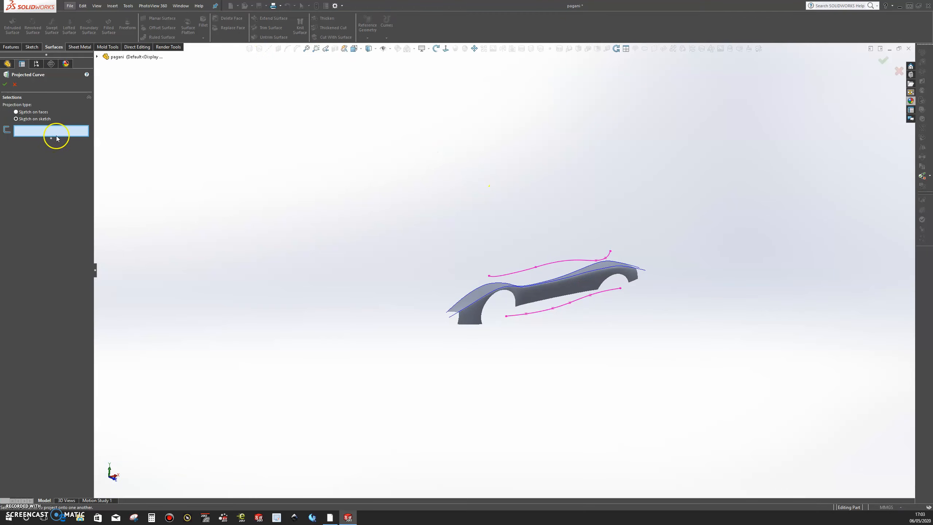
left_click(559, 262)
left_click(559, 262)
right_click(543, 232)
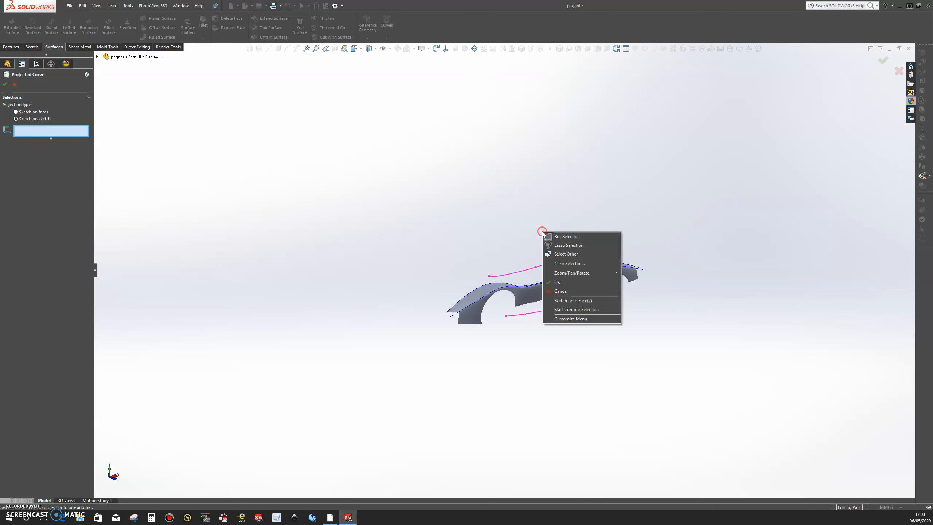
left_click(515, 248)
left_click(555, 264)
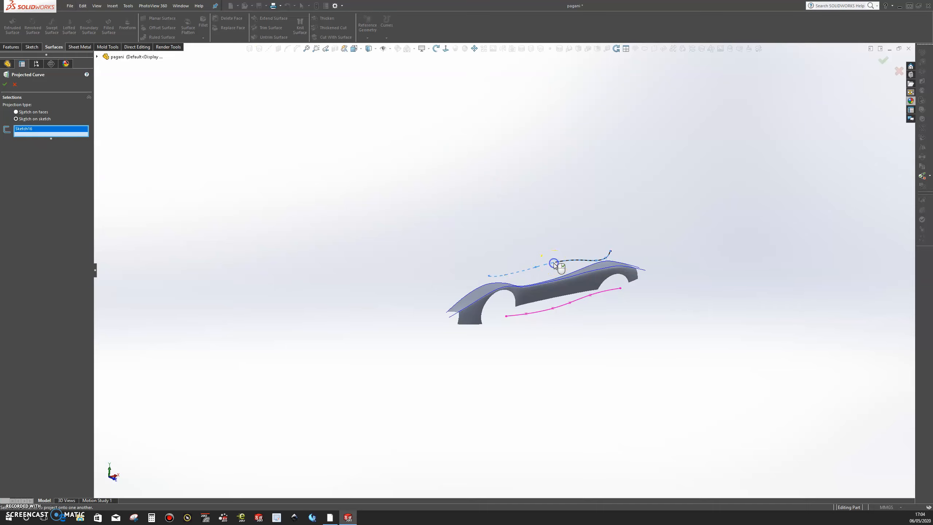
left_click(577, 302)
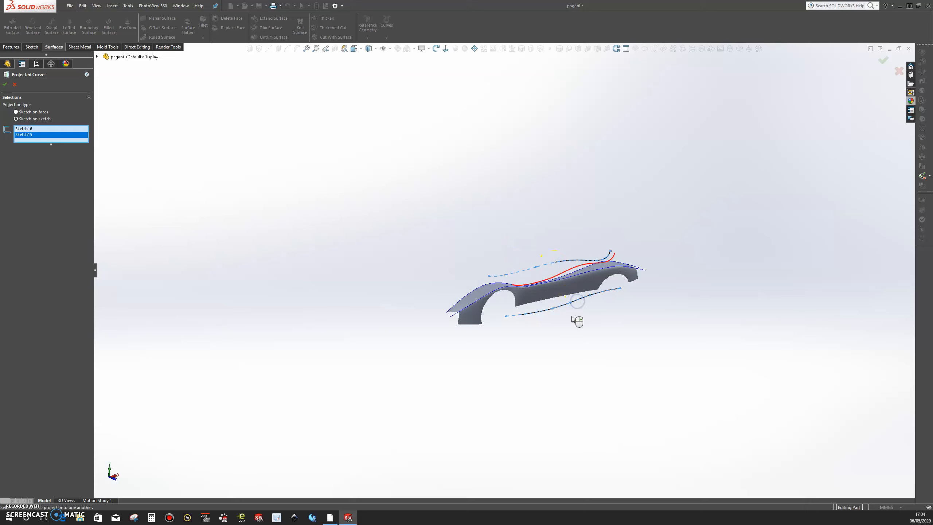
middle_click_drag(542, 354, 556, 383)
scroll(566, 287, "down", 5)
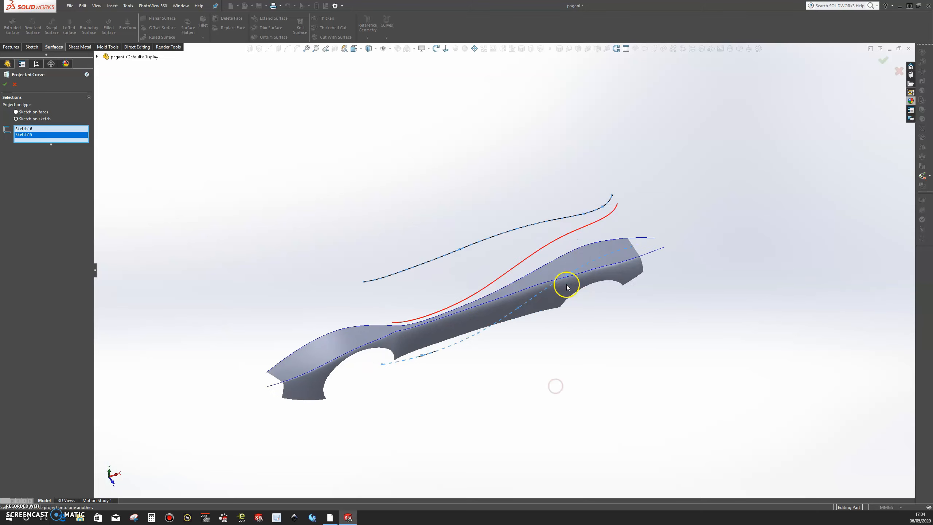
scroll(499, 296, "down", 4)
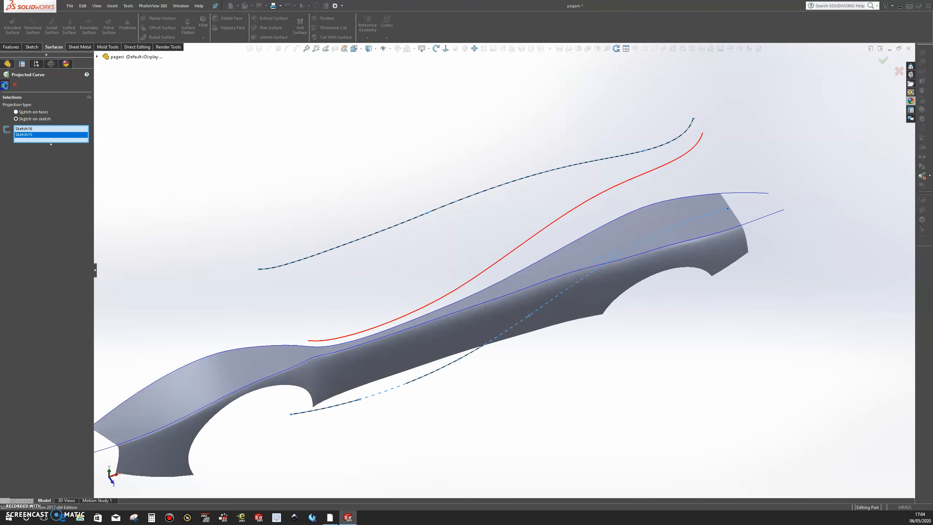
left_click(4, 84)
Step: Inspect how the projected curve runs relative to the upper edge of the body side, from above the door to the tail
left_click(706, 348)
mouse_move(598, 396)
middle_mouse_down()
mouse_move(591, 354)
mouse_move(621, 311)
mouse_move(706, 268)
mouse_move(796, 289)
mouse_move(783, 290)
middle_mouse_up()
left_click(520, 276)
scroll(520, 277, "down", 4)
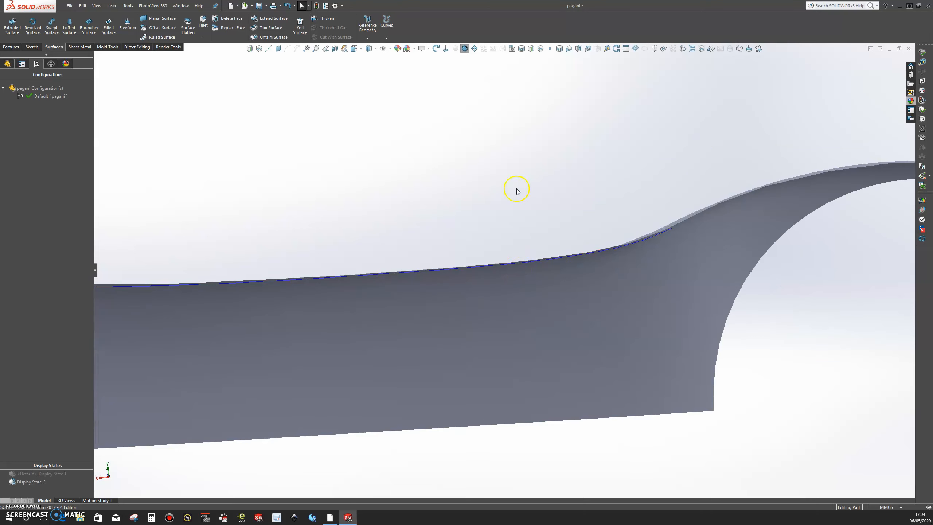
middle_click_drag(510, 198, 530, 260)
scroll(530, 260, "down", 5)
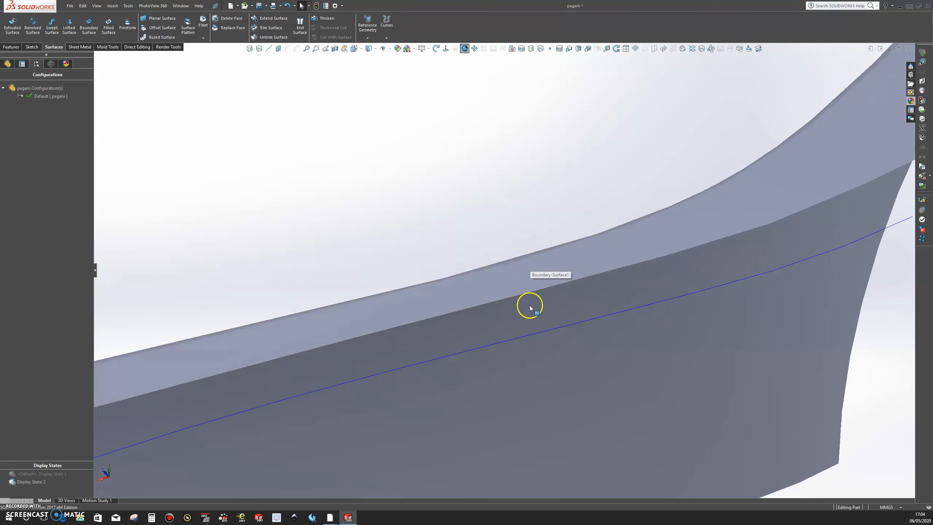
scroll(530, 307, "up", 6)
scroll(529, 307, "up", 3)
middle_click_drag(479, 354, 480, 354)
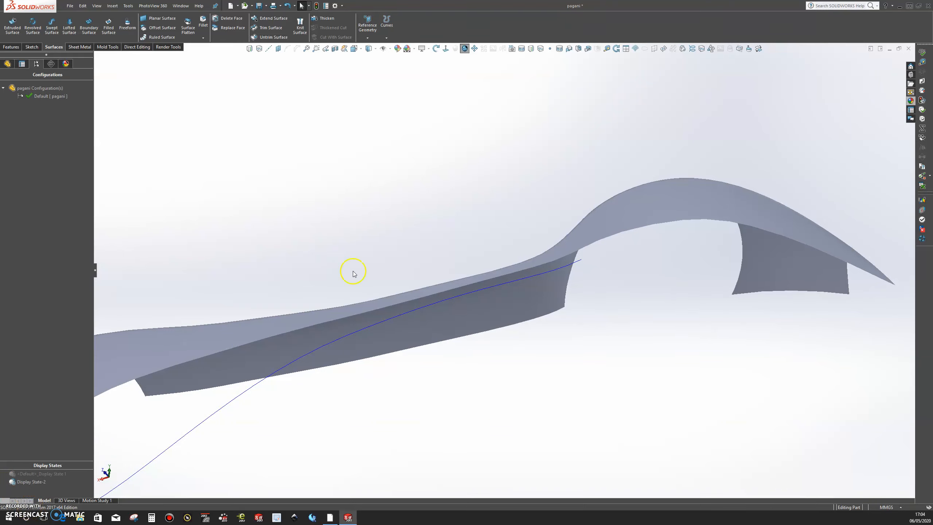
scroll(420, 291, "up", 3)
scroll(495, 321, "down", 2)
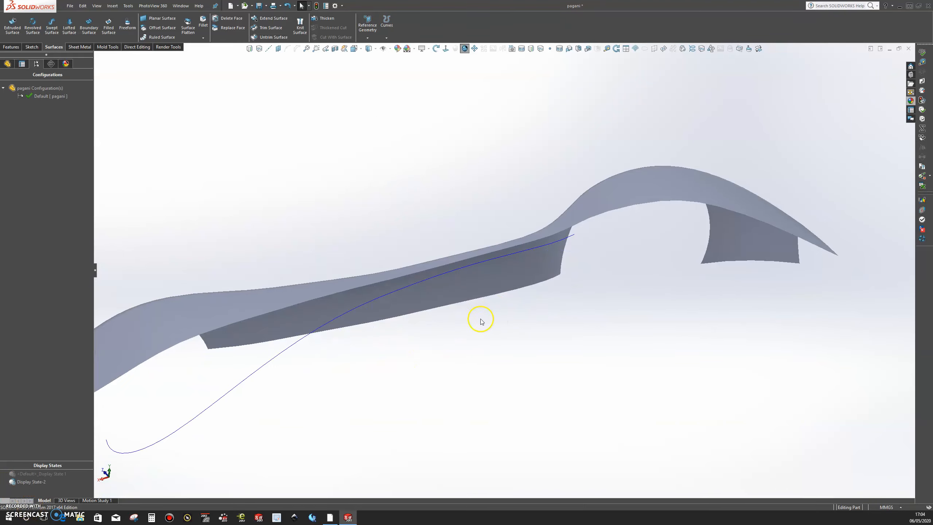
Step: Start a boundary surface between the projected curve and the body side's inner upper edge, and flip the twisted connectors
left_click(87, 20)
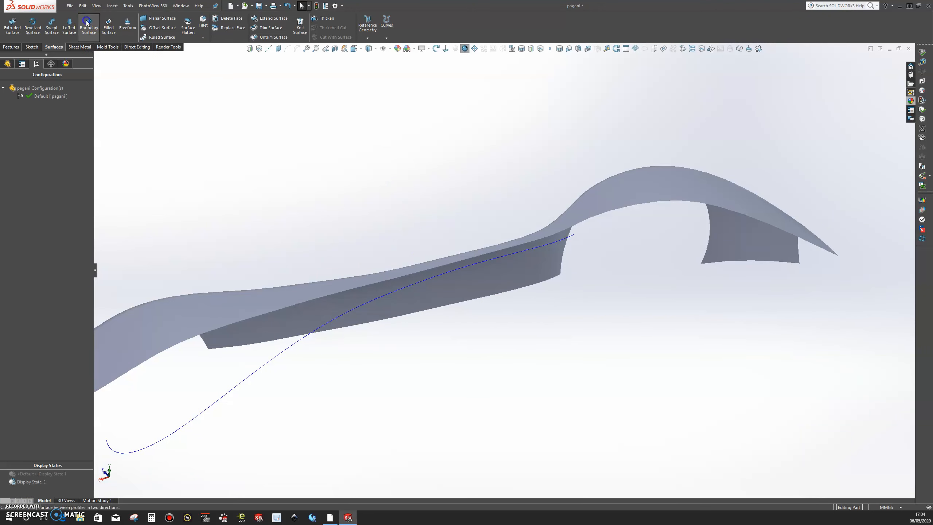
left_click(436, 278)
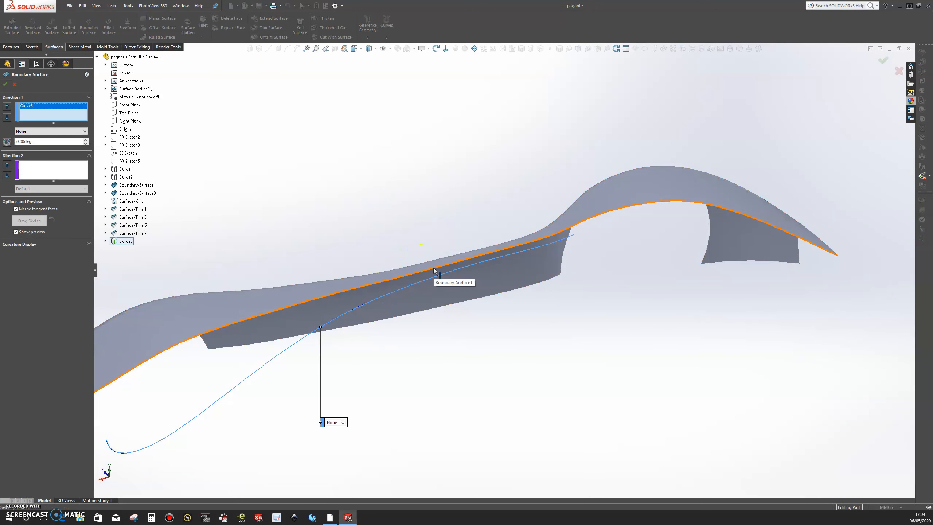
left_click(434, 270)
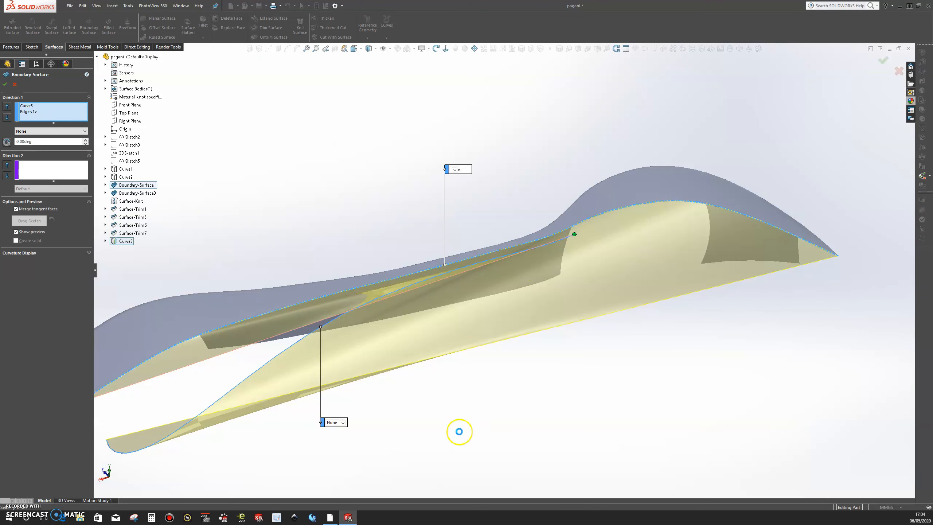
scroll(492, 365, "up", 1)
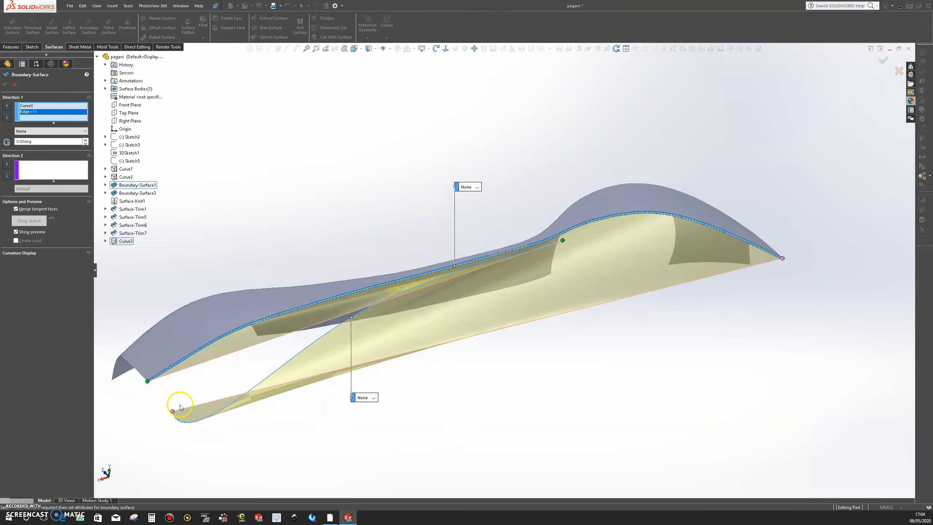
right_click(172, 413)
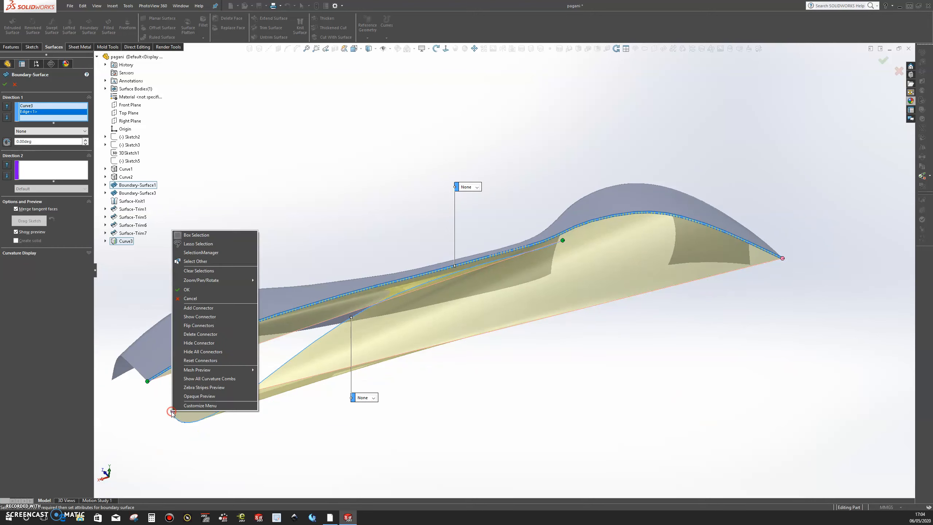
left_click(207, 325)
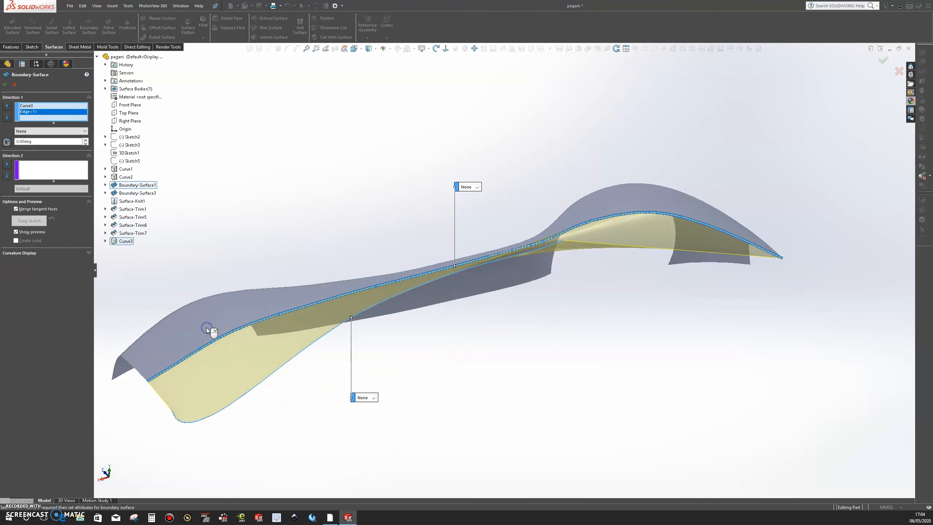
Step: Move the boundary's front connector back along the body edge to the curve's front end and create the surface
scroll(521, 335, "up", 1)
left_click(737, 297)
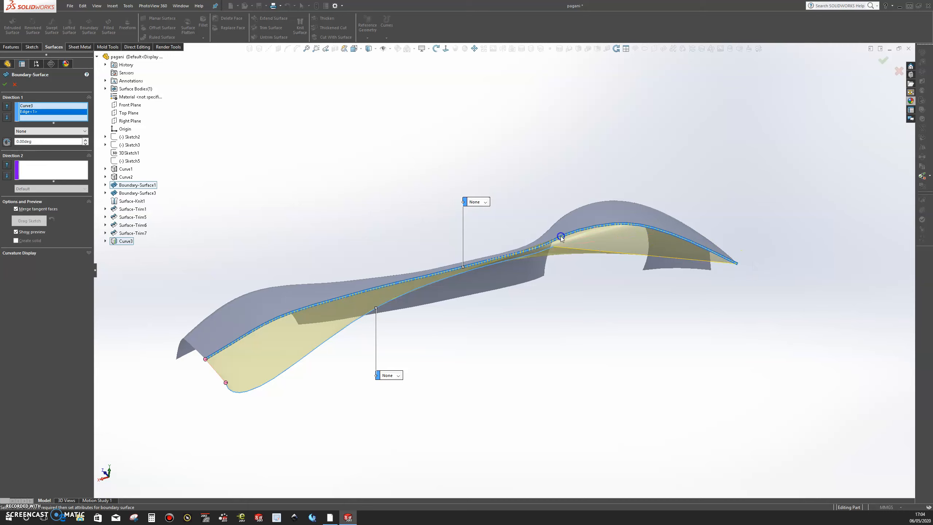
left_click(537, 281)
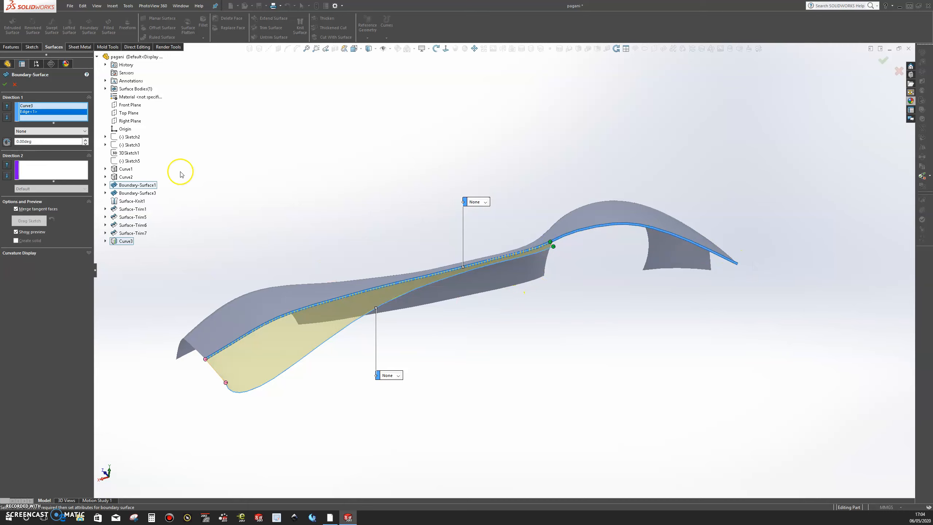
left_click(3, 85)
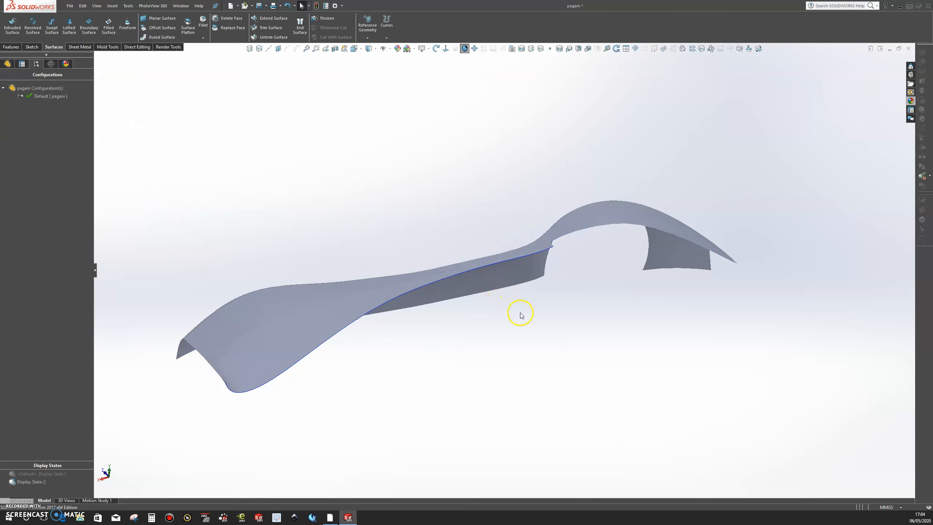
Step: Knit the new boundary surface to the trimmed body side surface
middle_click_drag(504, 319, 646, 323)
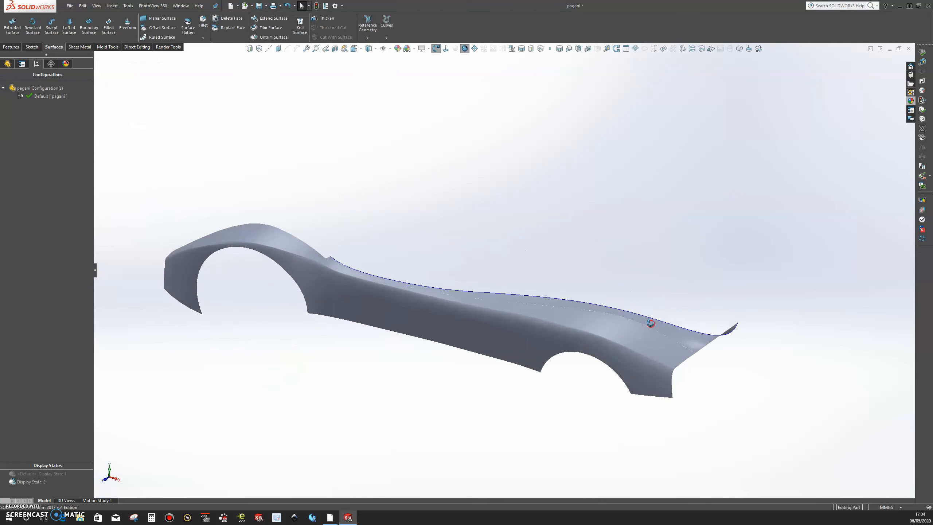
scroll(389, 267, "down", 5)
middle_click_drag(391, 365, 369, 368)
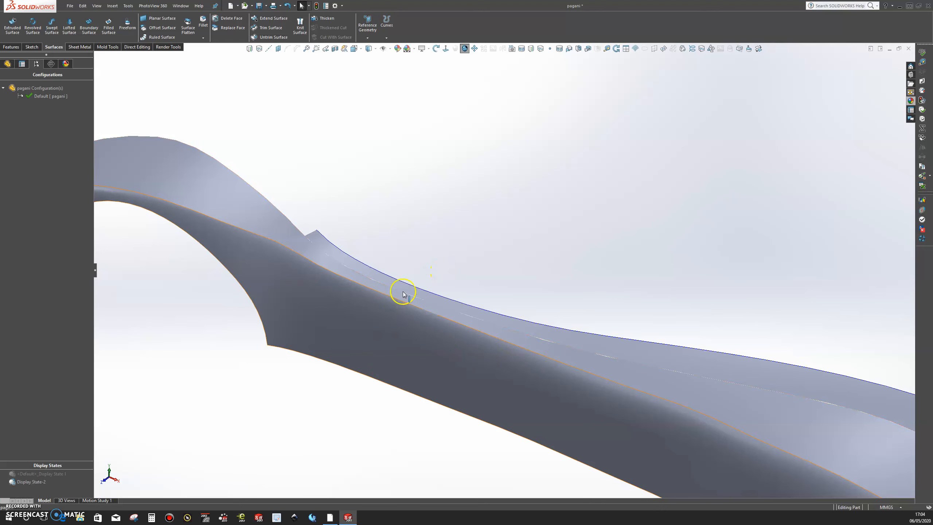
left_click(300, 21)
left_click(421, 298)
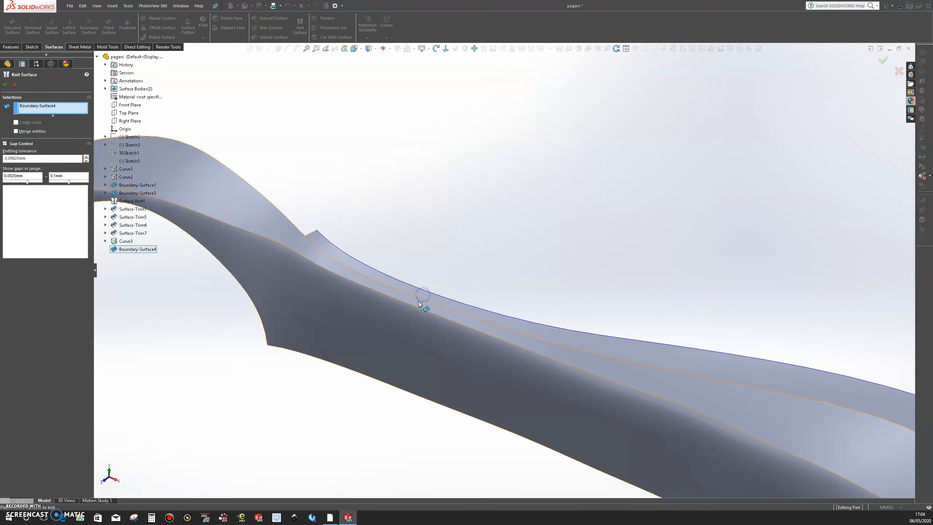
left_click(419, 304)
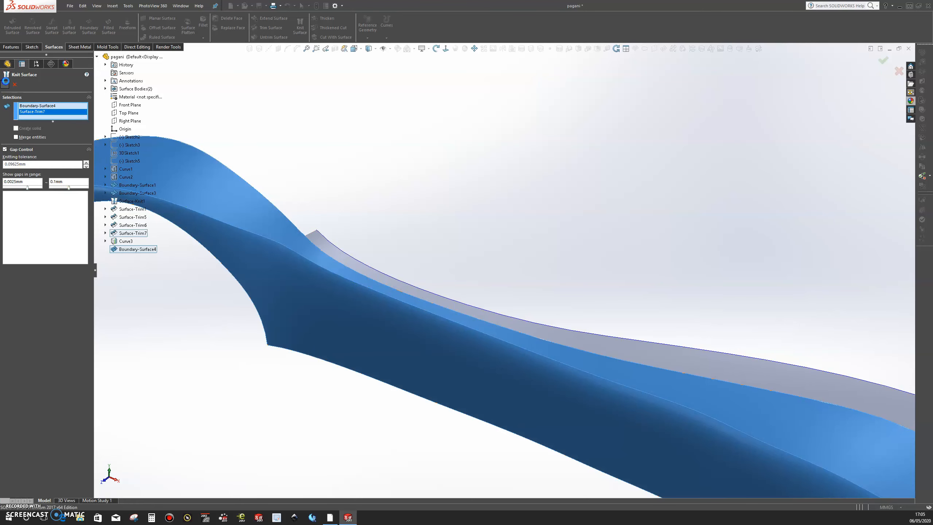
left_click(6, 82)
Step: Inspect the joint between the knitted surfaces and delete the boundary surface beside the cabin
scroll(533, 258, "up", 2)
scroll(525, 274, "up", 3)
middle_click_drag(525, 274, 487, 285)
scroll(734, 338, "down", 5)
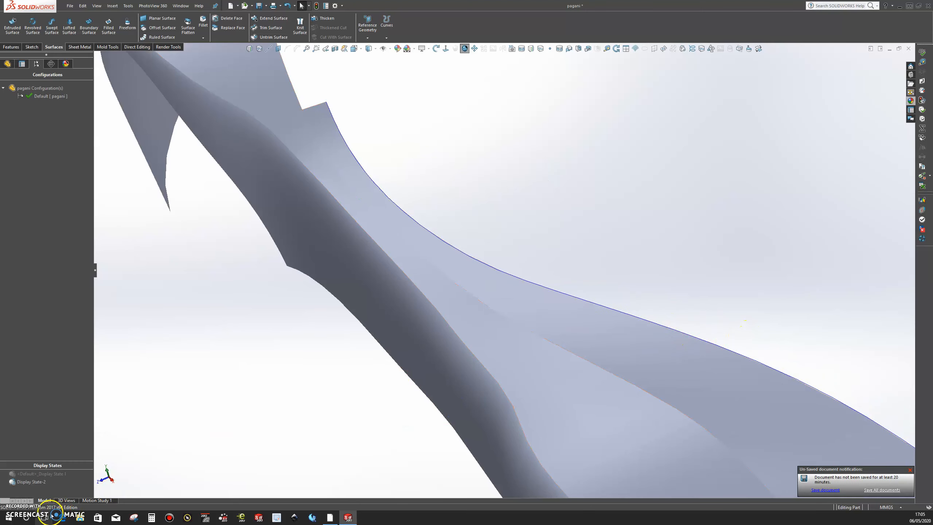
scroll(414, 361, "up", 3)
middle_click_drag(415, 361, 502, 296)
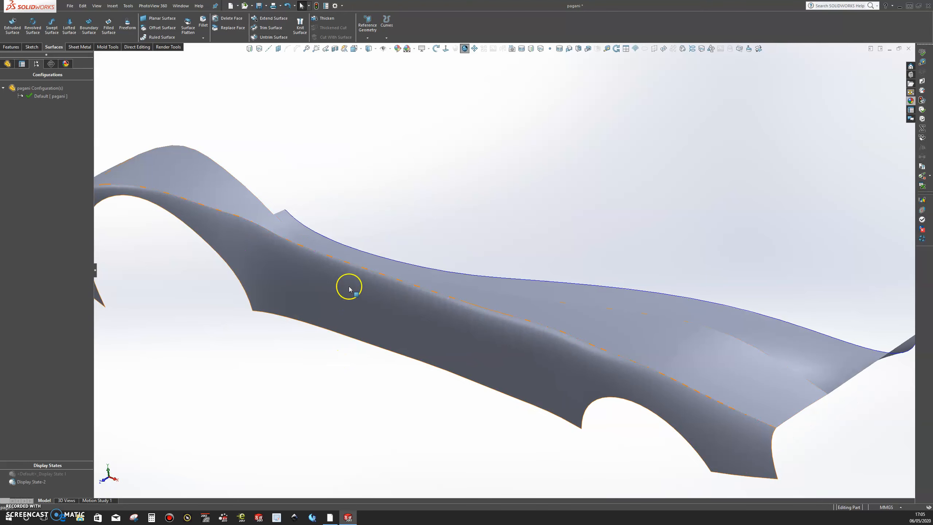
right_click(377, 264)
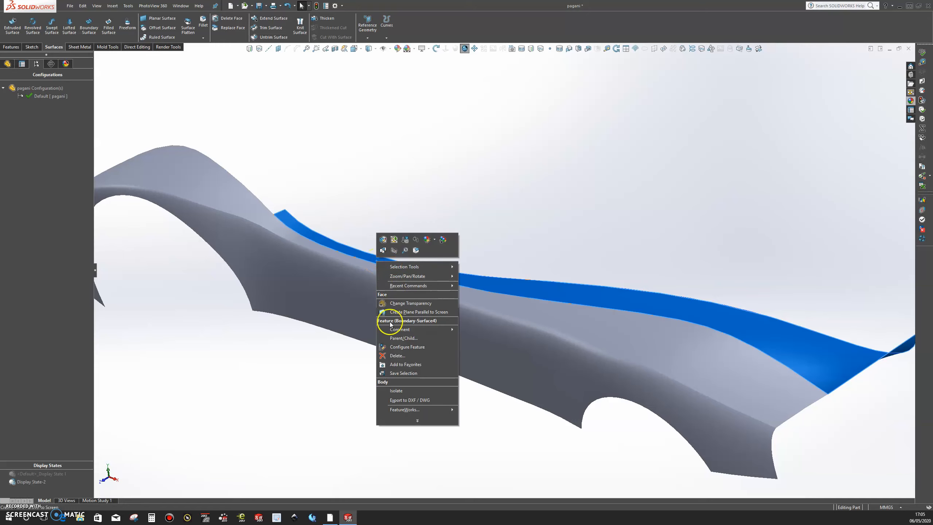
left_click(390, 355)
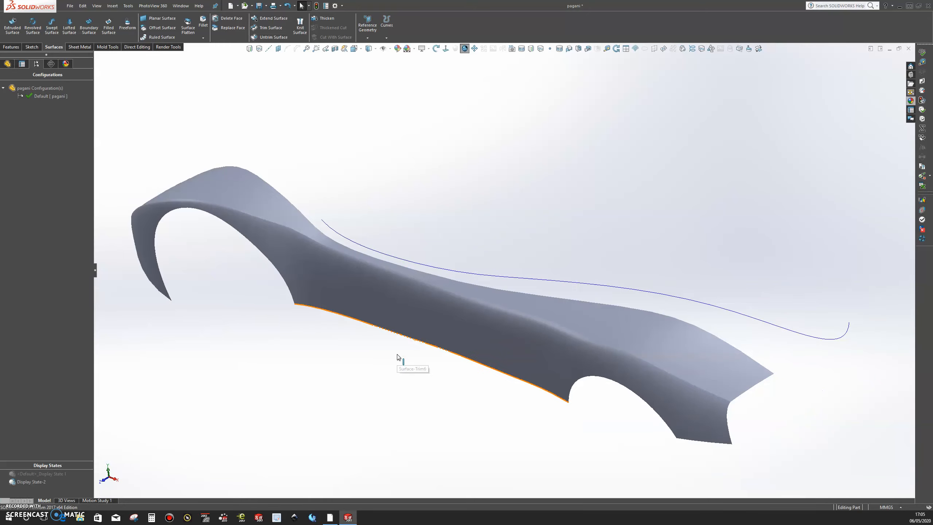